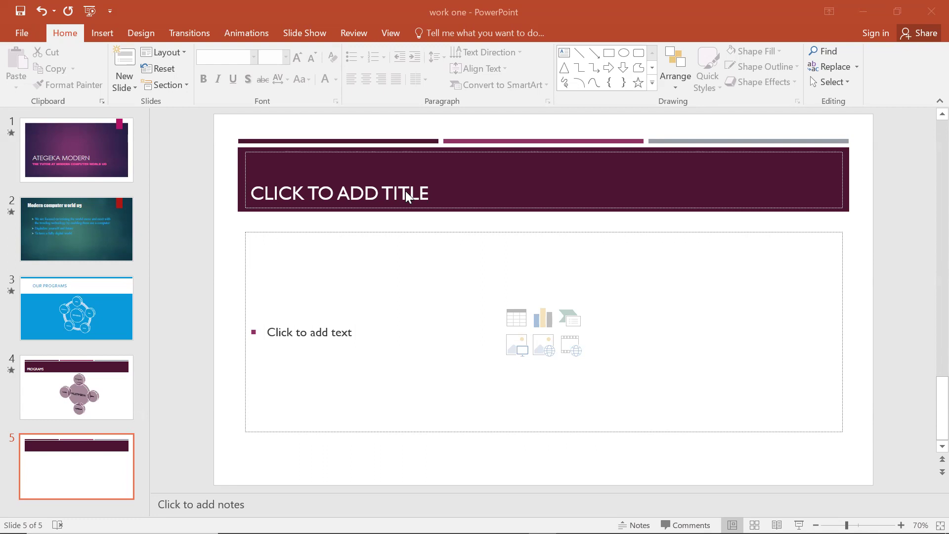
Type the slide 5 title 'MODERN COMPUTER WORLD UG', correcting a mistyped ending
{"action": "left_click", "coordinate": [445, 191]}
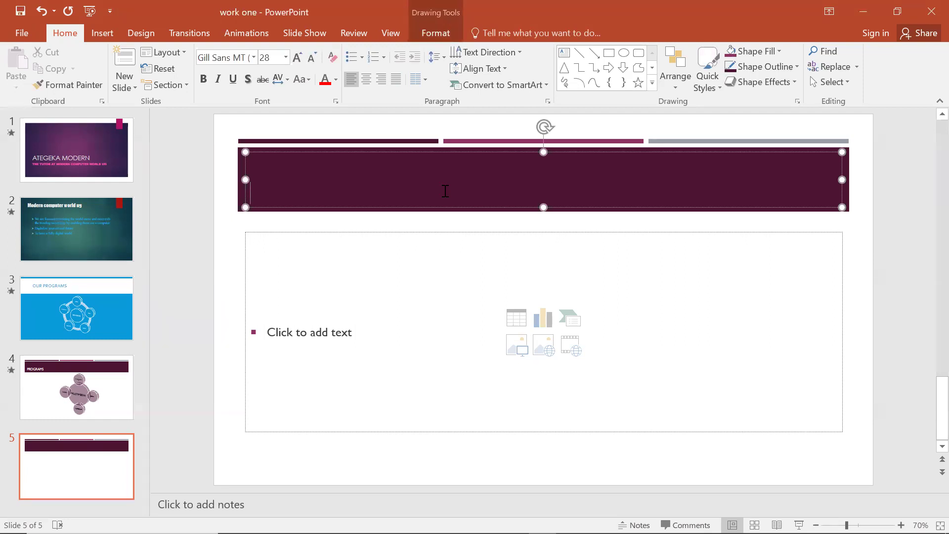
{"action": "type", "text": "MODERN C"}
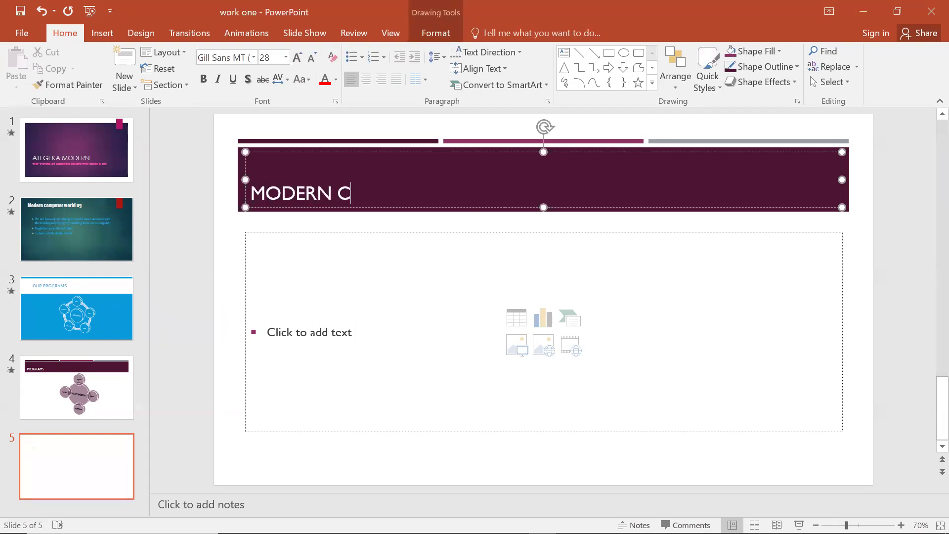
{"action": "type", "text": "OMPAN"}
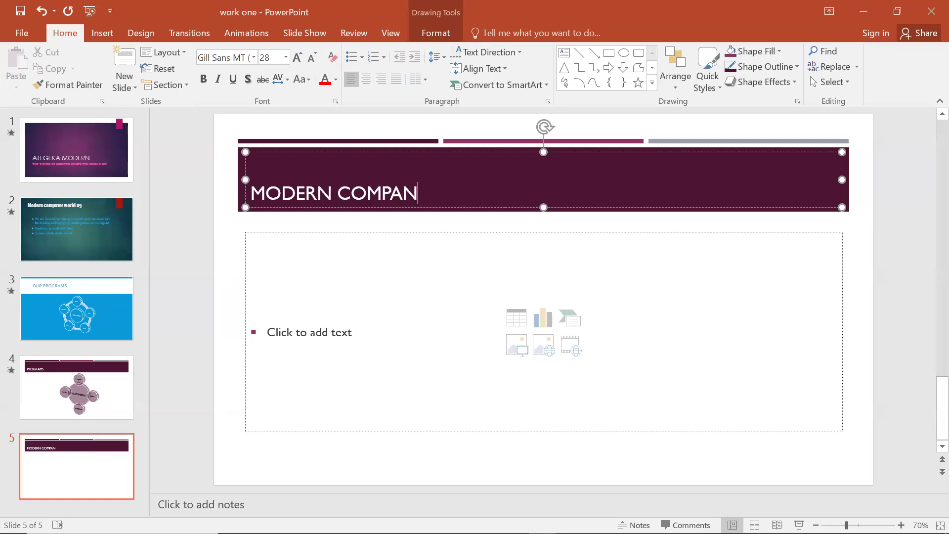
{"action": "key", "text": "BackSpace"}
{"action": "key", "text": "BackSpace"}
{"action": "key", "text": "BackSpace"}
{"action": "type", "text": "PUTER "}
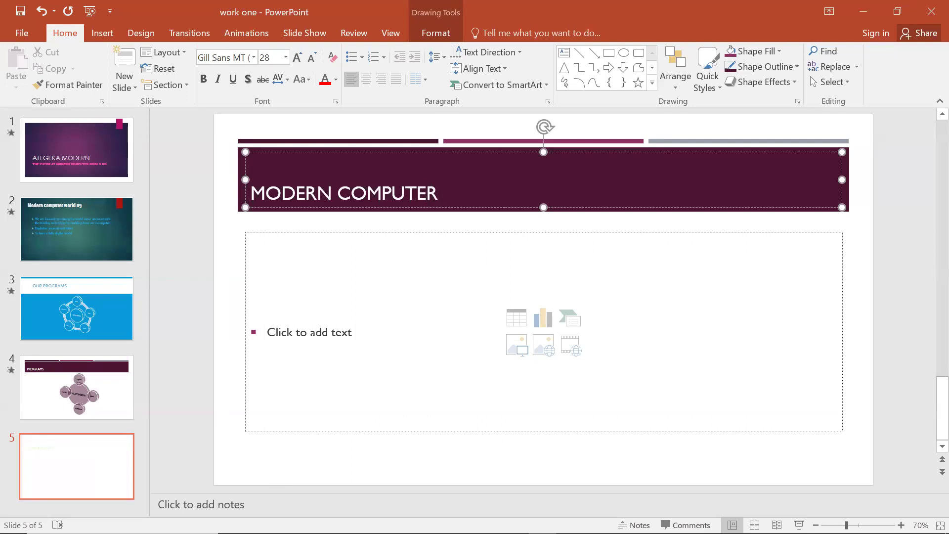
{"action": "type", "text": "WORLD "}
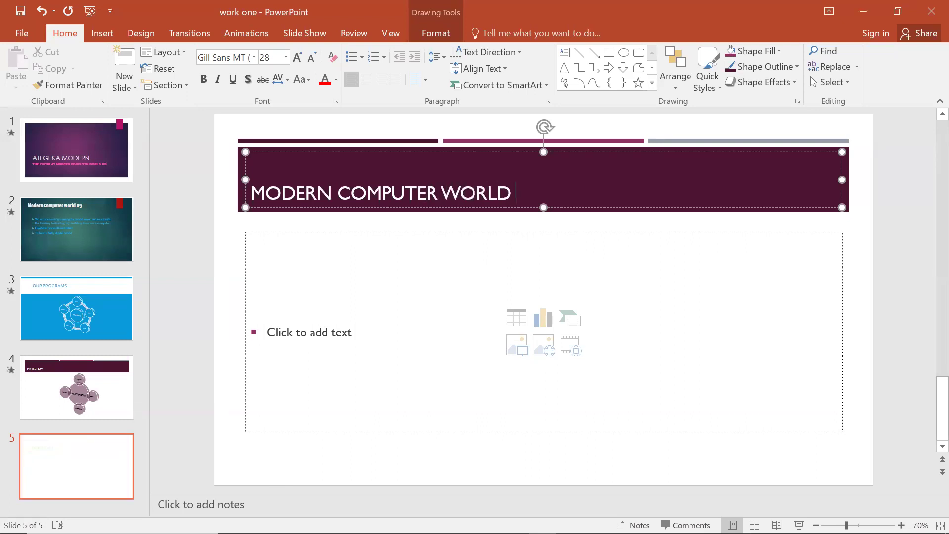
{"action": "type", "text": "UG"}
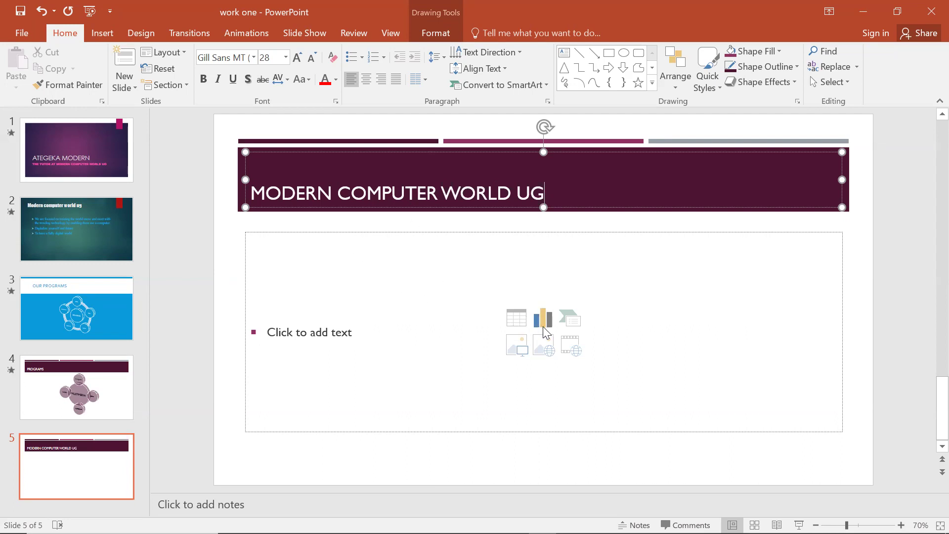
Open the SmartArt gallery from slide 5's content placeholder and browse List, Process, Cycle, then Hierarchy
{"action": "left_click", "coordinate": [573, 325]}
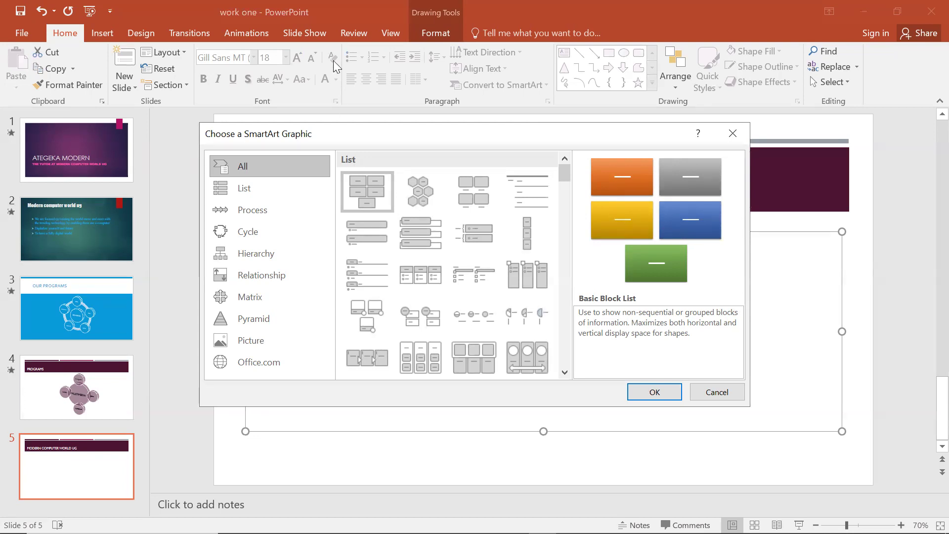
{"action": "left_click", "coordinate": [369, 97]}
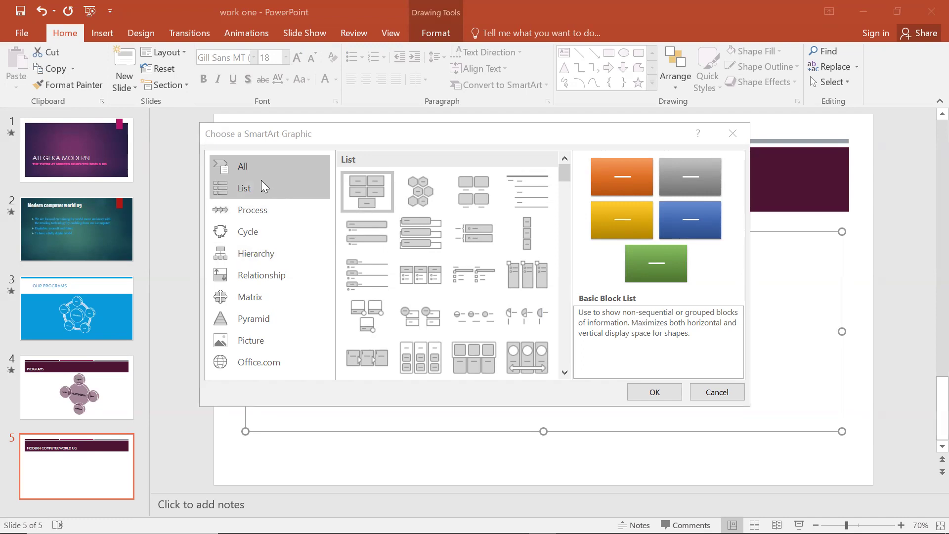
{"action": "left_click", "coordinate": [290, 192]}
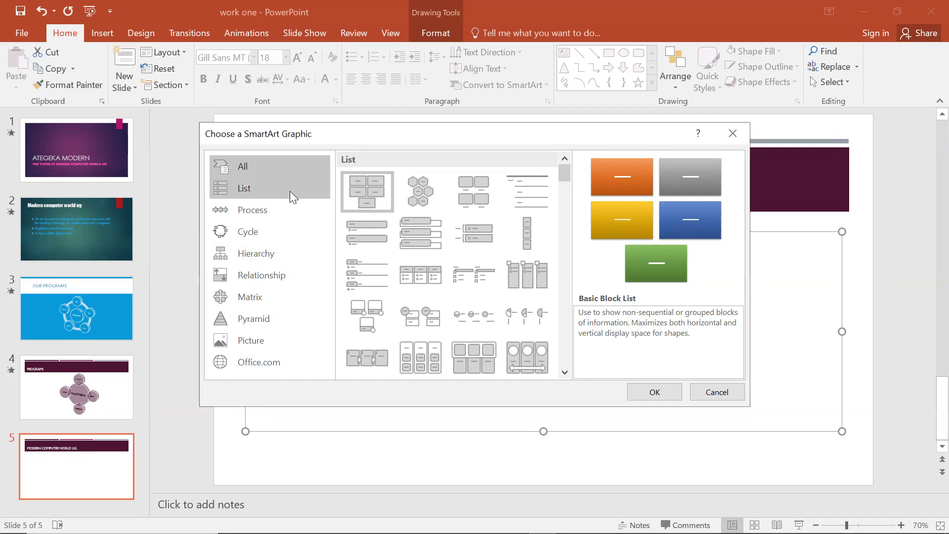
{"action": "left_click", "coordinate": [261, 204]}
{"action": "left_click", "coordinate": [259, 227]}
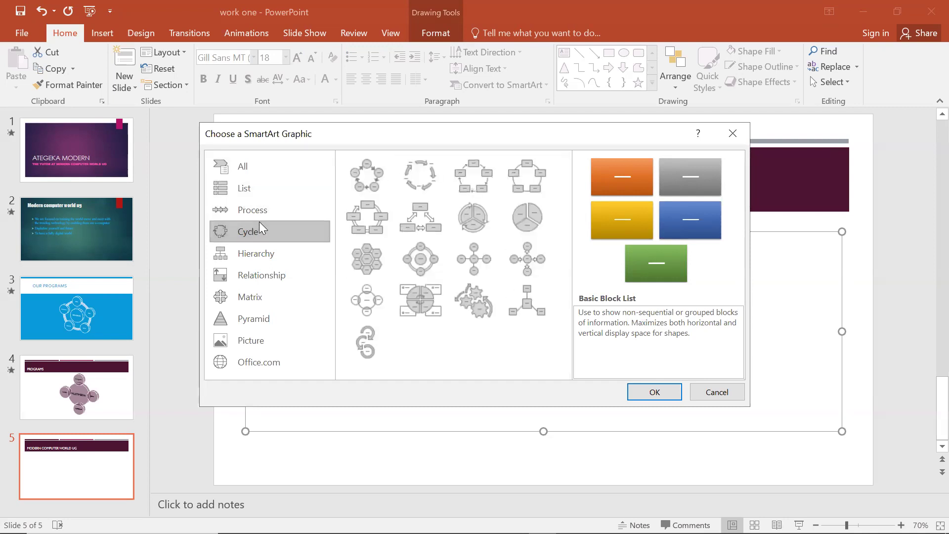
{"action": "left_click", "coordinate": [262, 252]}
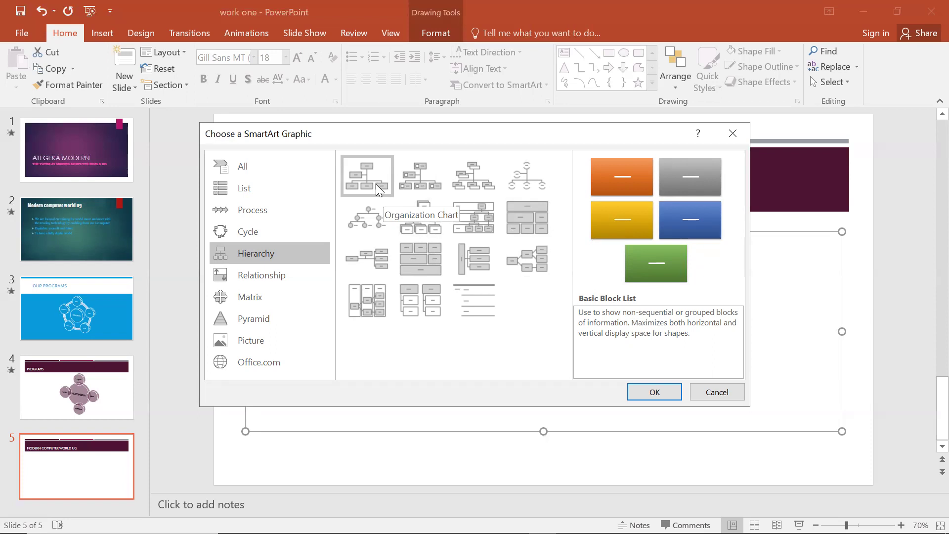
Select the Organization Chart thumbnail in the Hierarchy category
{"action": "left_click", "coordinate": [377, 188]}
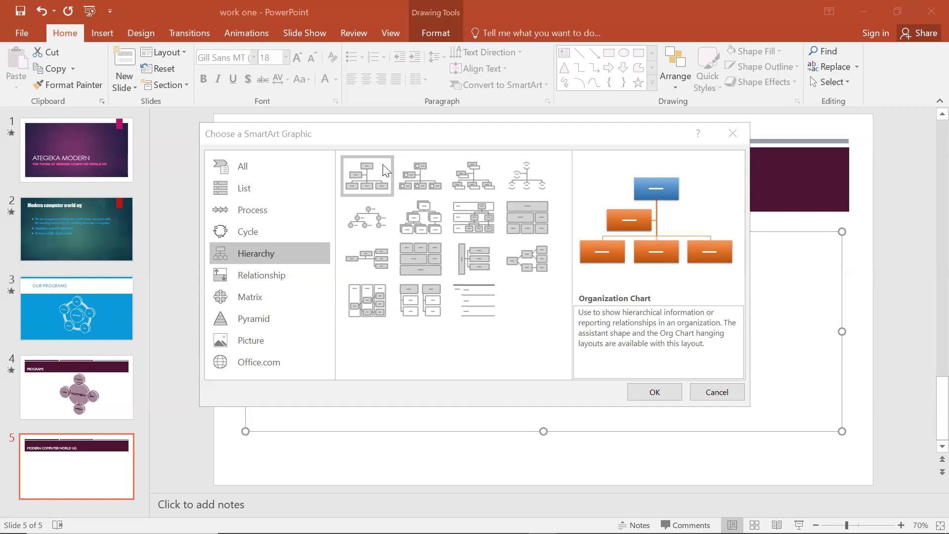
{"action": "left_click", "coordinate": [386, 196]}
Insert the Organization Chart and enter GENERAL MANAGER in its top box
{"action": "left_click", "coordinate": [648, 394]}
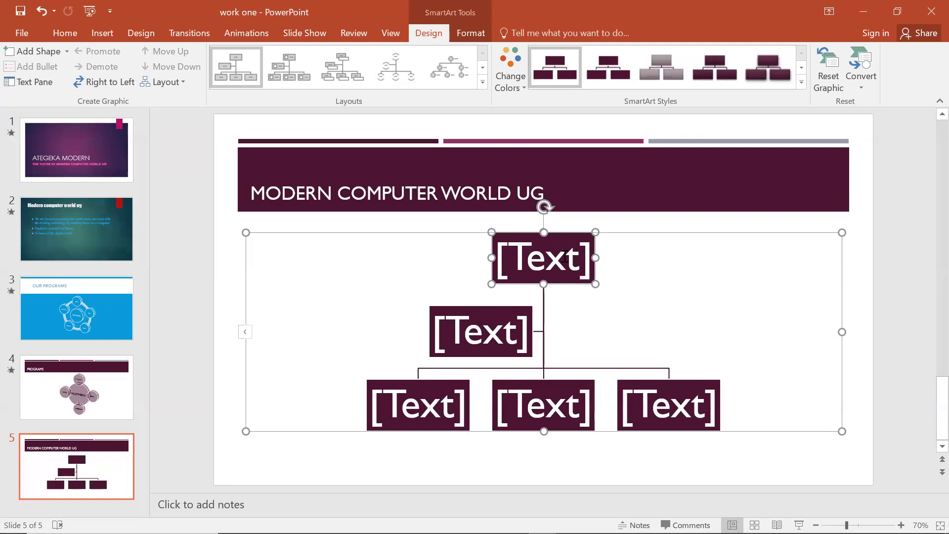
{"action": "left_click", "coordinate": [565, 258]}
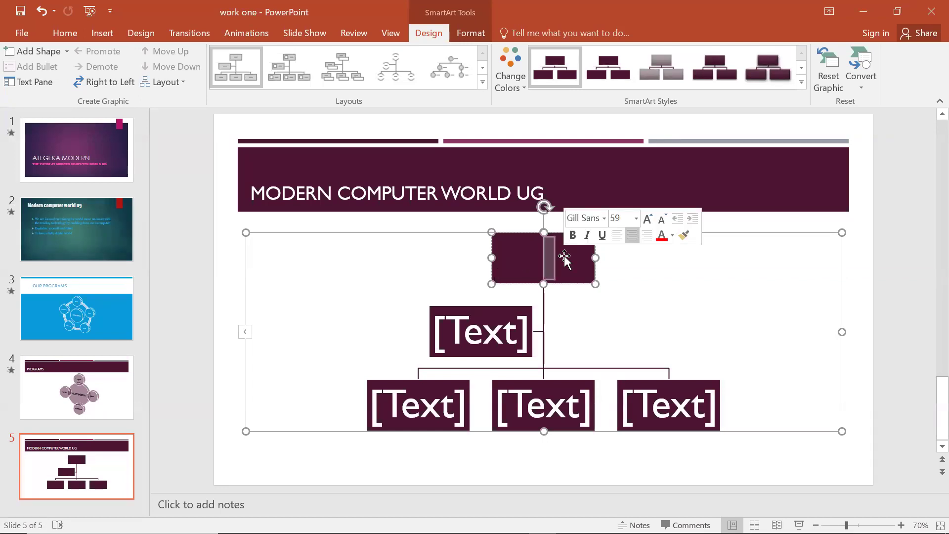
{"action": "type", "text": "ATR"}
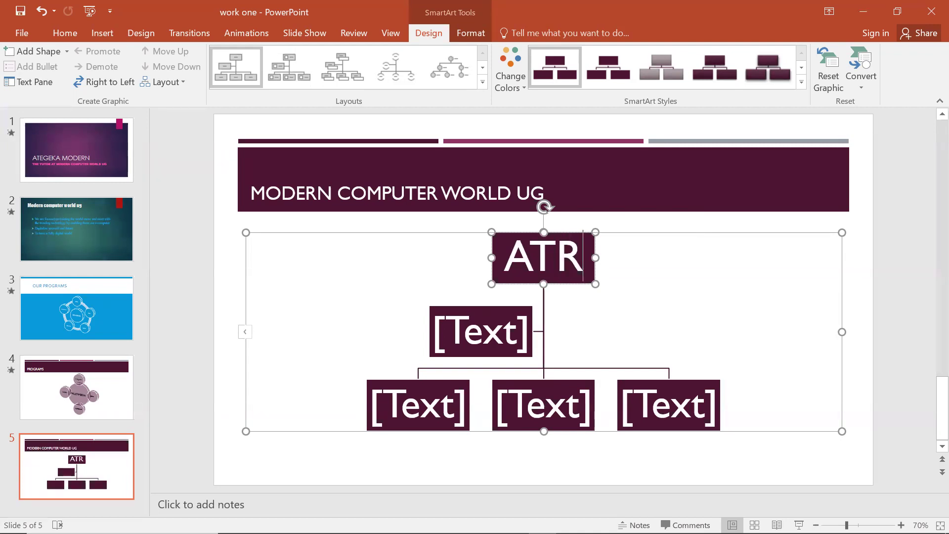
{"action": "key", "text": "BackSpace"}
{"action": "type", "text": "EH"}
{"action": "key", "text": "BackSpace"}
{"action": "type", "text": "GEKA"}
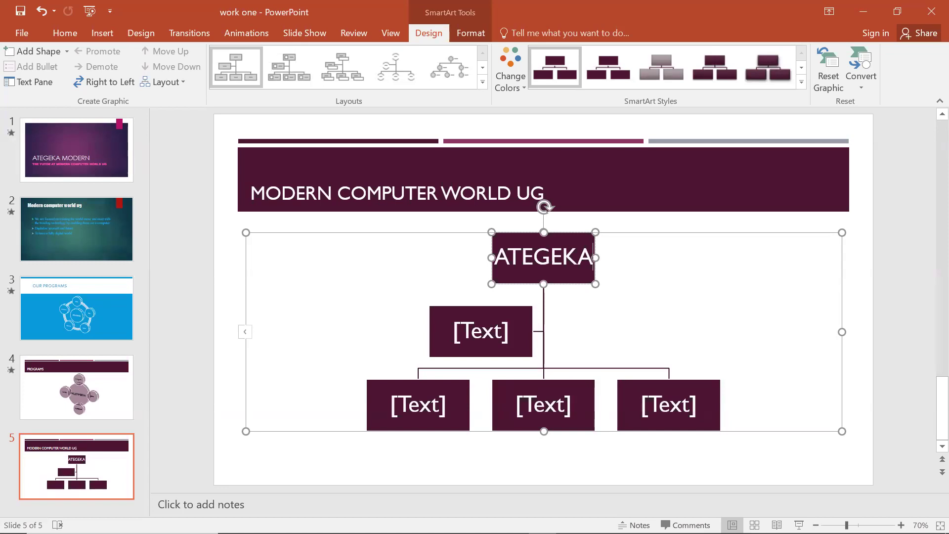
{"action": "key", "text": "BackSpace"}
{"action": "key", "text": "BackSpace"}
{"action": "key", "text": "BackSpace"}
{"action": "key", "text": "BackSpace"}
{"action": "key", "text": "BackSpace"}
{"action": "key", "text": "BackSpace"}
{"action": "key", "text": "BackSpace"}
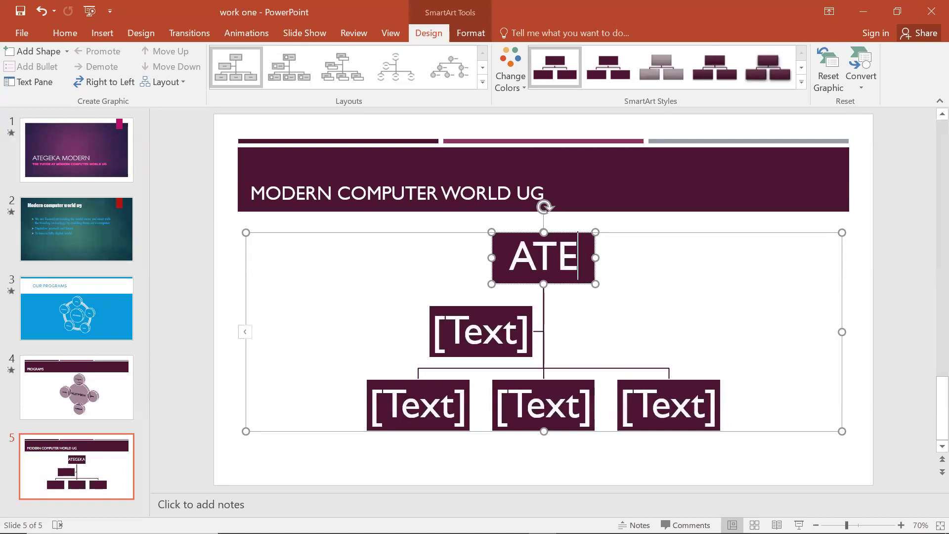
{"action": "type", "text": "GE"}
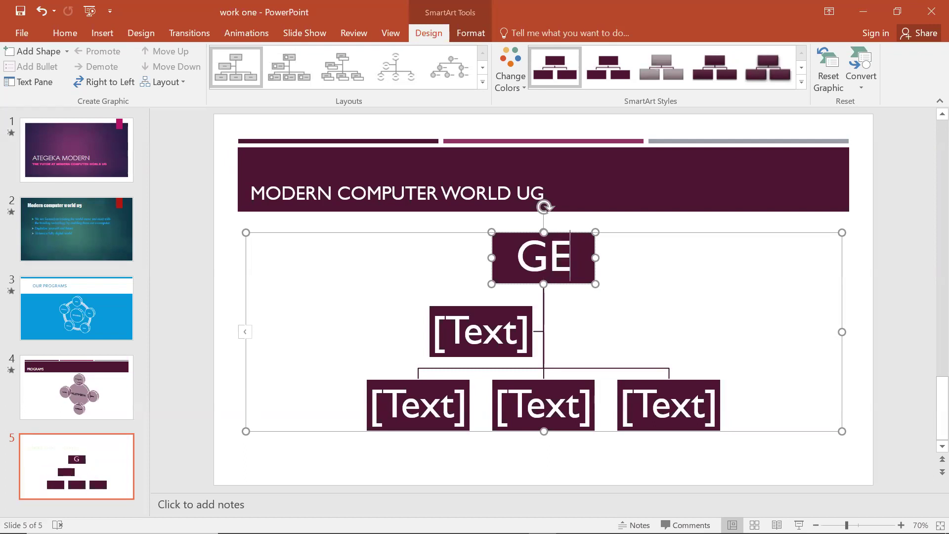
{"action": "type", "text": "NERAL"}
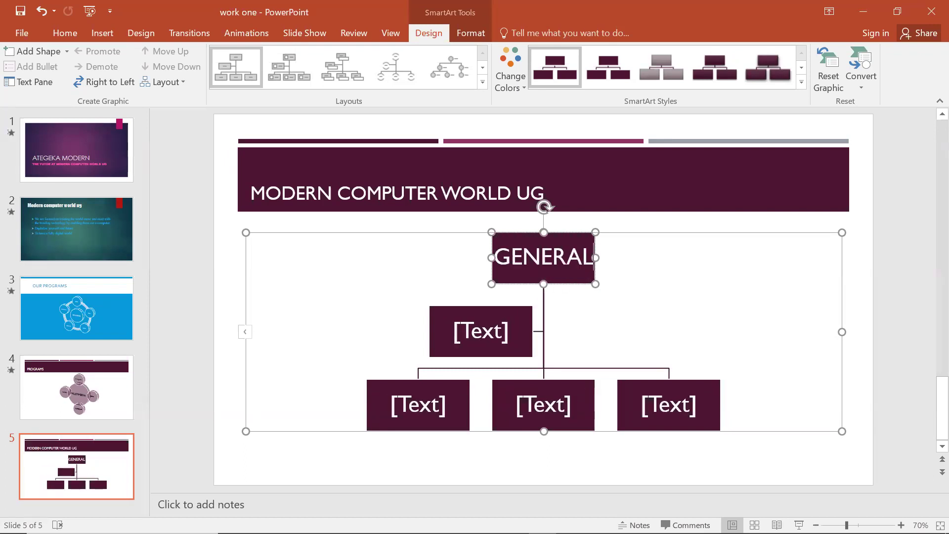
{"action": "type", "text": " MANAGER"}
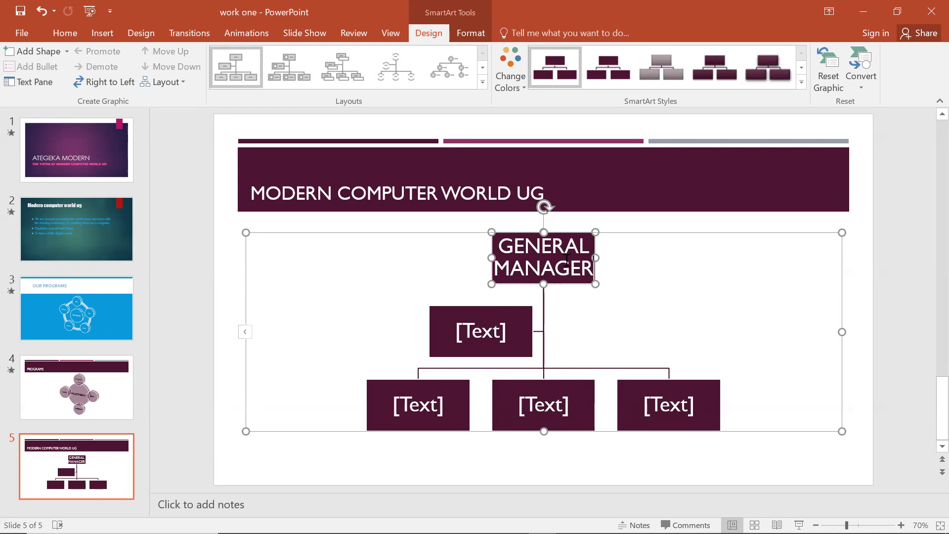
{"action": "right_click", "coordinate": [569, 266]}
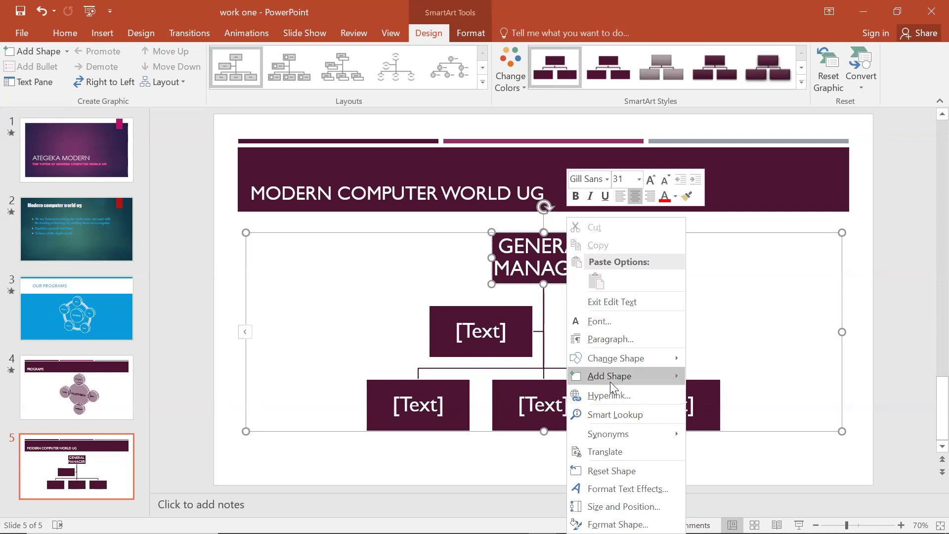
Use Add Shape > Add Assistant on the GENERAL MANAGER box
{"action": "mouse_move", "coordinate": [610, 379]}
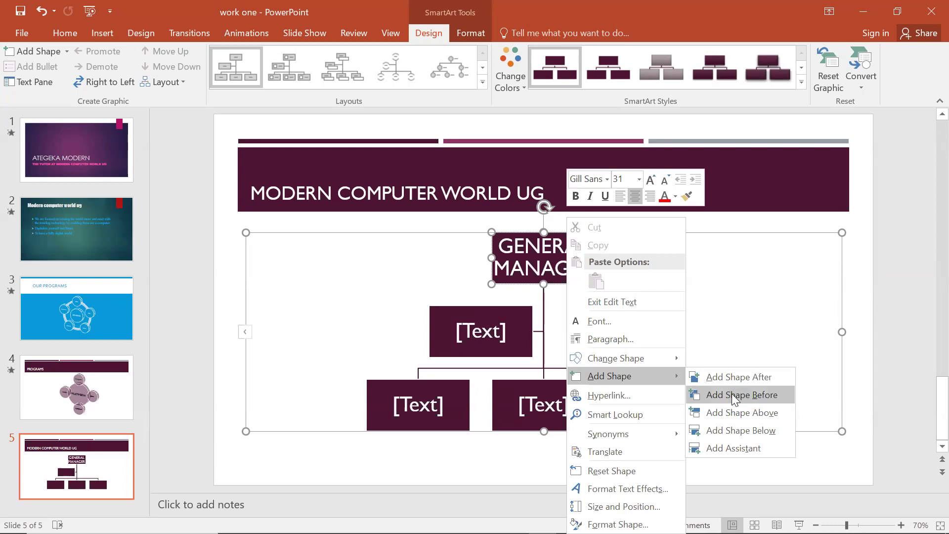
{"action": "left_click", "coordinate": [734, 448]}
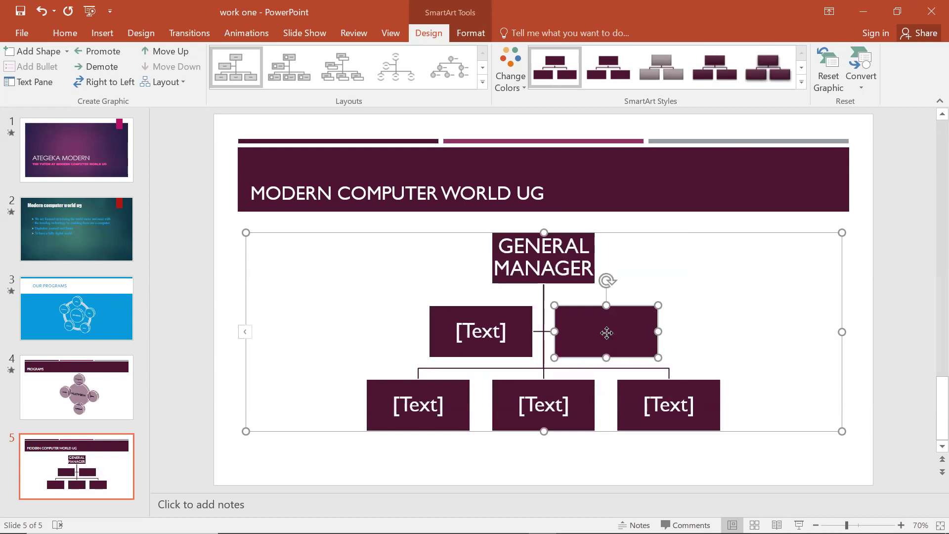
Enter ASSIST in the new assistant box and the left second-level box, fixing typos
{"action": "type", "text": "ASS"}
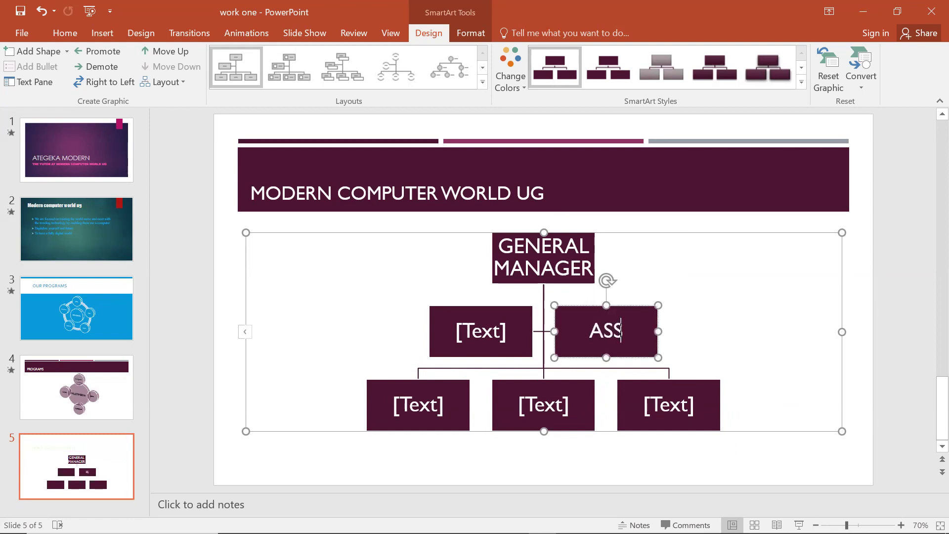
{"action": "type", "text": "IT"}
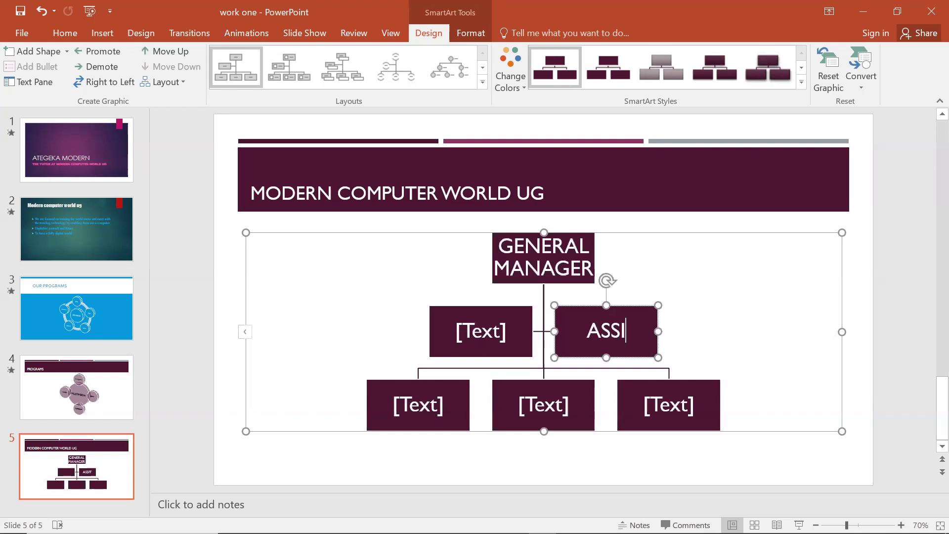
{"action": "key", "text": "BackSpace"}
{"action": "type", "text": "ST"}
{"action": "left_click", "coordinate": [510, 329]}
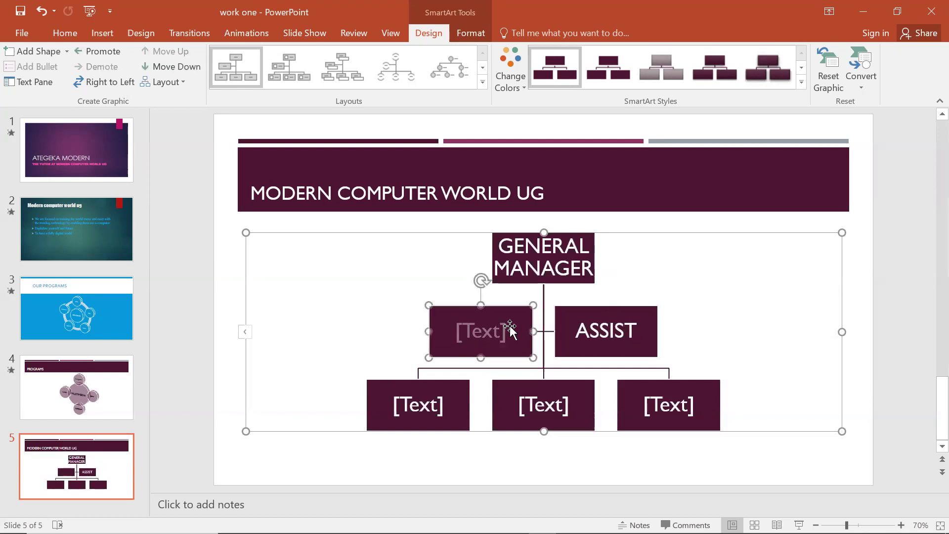
{"action": "type", "text": "ASSI"}
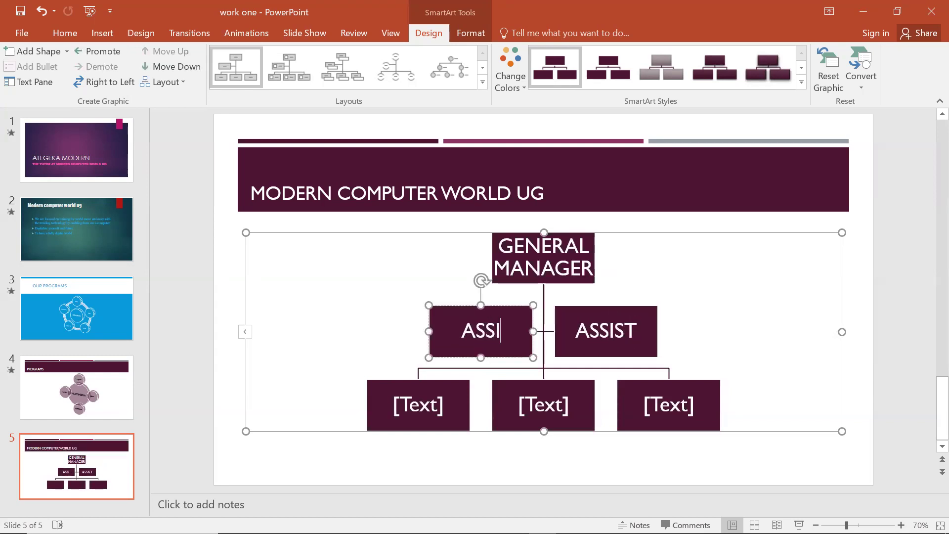
{"action": "type", "text": "SST"}
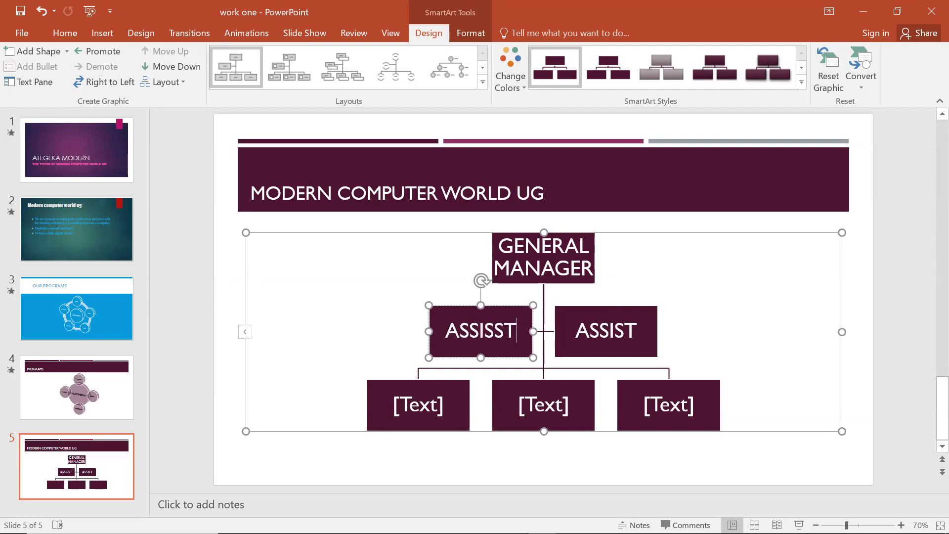
{"action": "key", "text": "BackSpace"}
{"action": "key", "text": "BackSpace"}
Enter SUP1, SUP2 and SUP3 in the bottom-left, middle and right boxes
{"action": "type", "text": "T"}
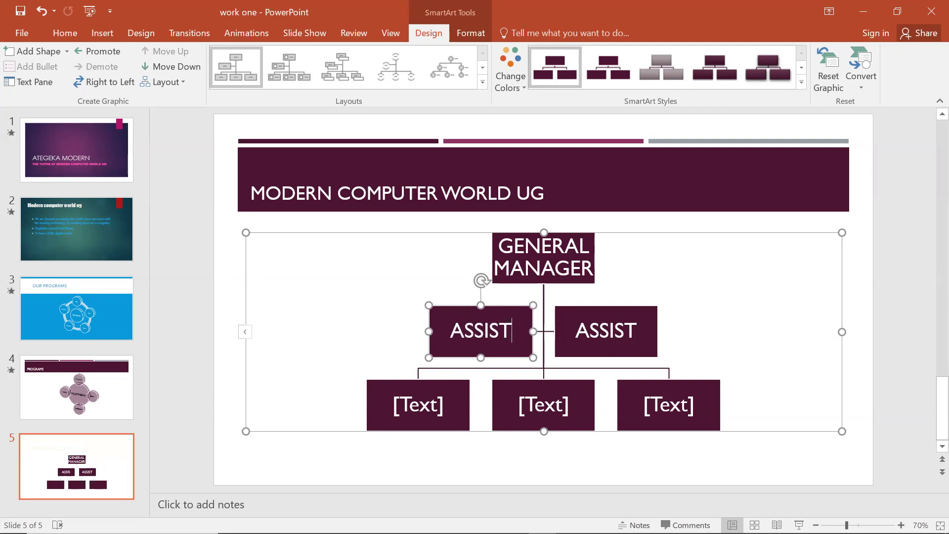
{"action": "left_click", "coordinate": [434, 413]}
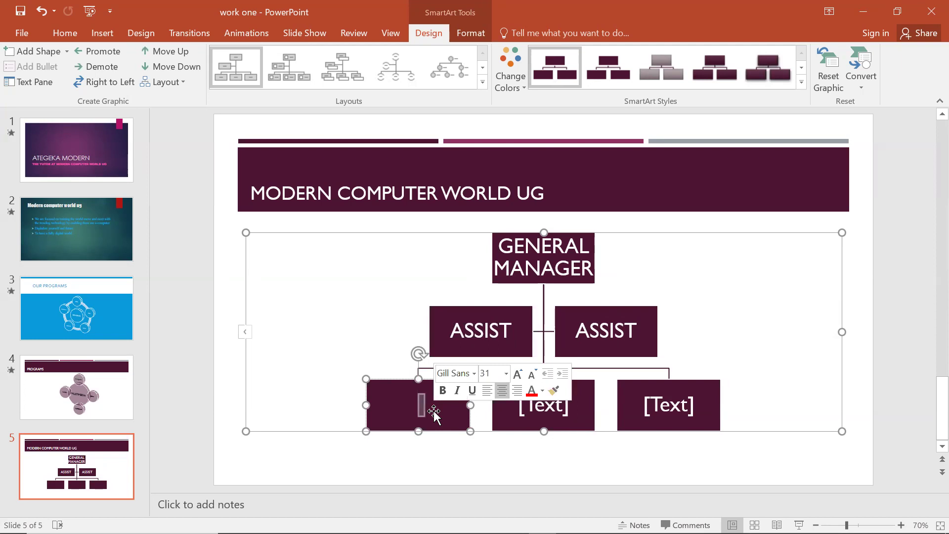
{"action": "type", "text": "SUP "}
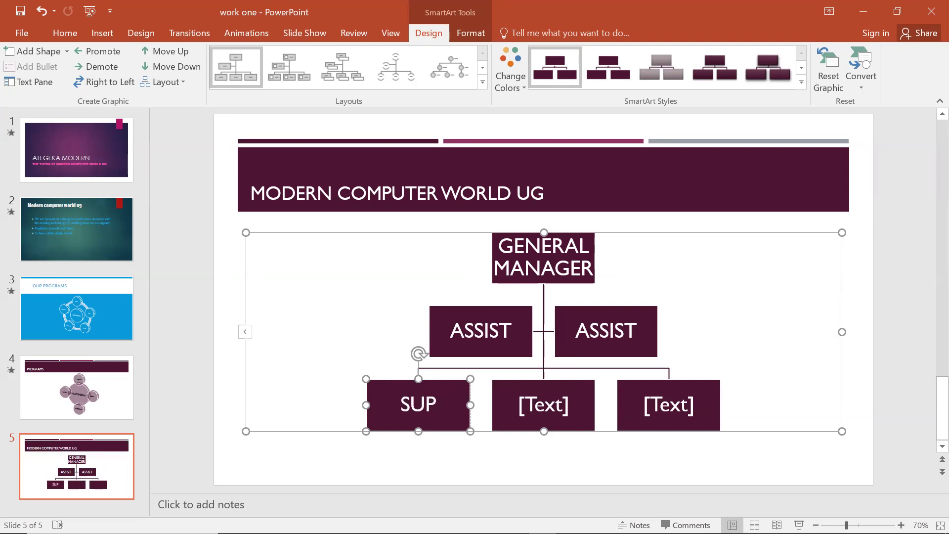
{"action": "type", "text": "I"}
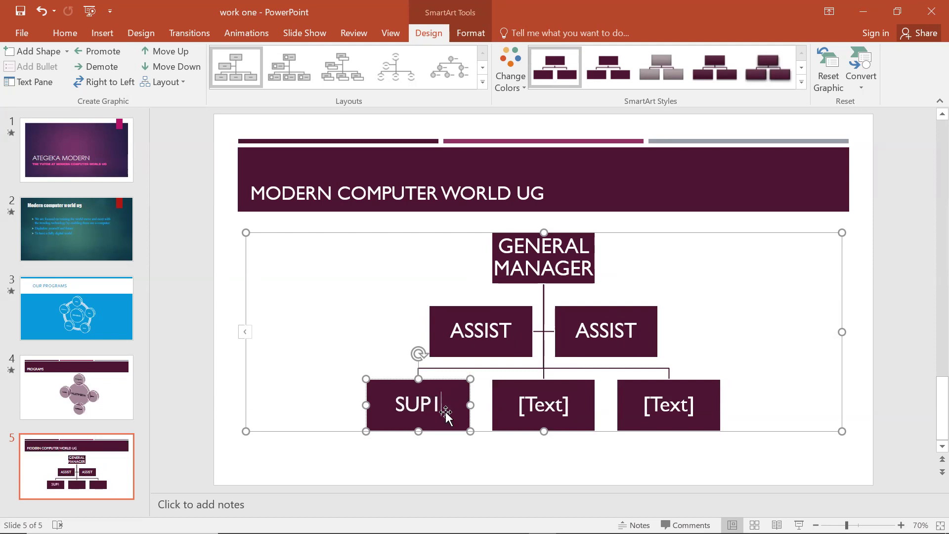
{"action": "left_click", "coordinate": [577, 406]}
{"action": "left_click", "coordinate": [577, 406]}
{"action": "type", "text": "SUP"}
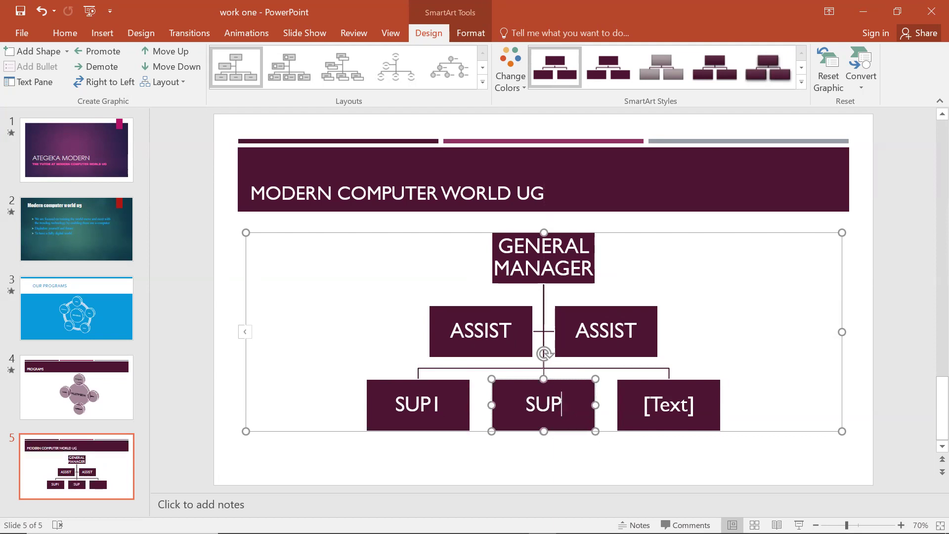
{"action": "type", "text": "2"}
{"action": "left_click", "coordinate": [689, 418]}
{"action": "type", "text": "SUP3"}
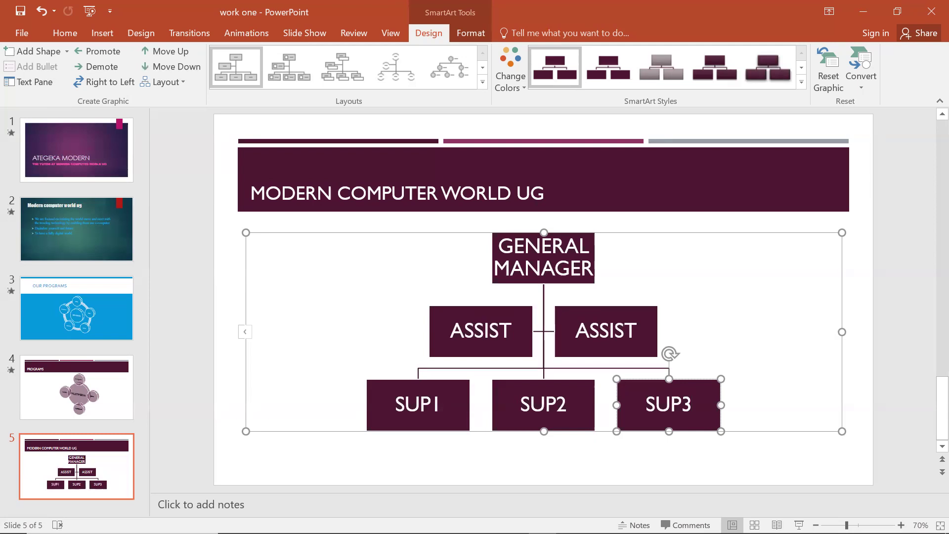
Add Shape Below on SUP3, then Add Shape After twice, enlarging the chart frame
{"action": "right_click", "coordinate": [705, 408]}
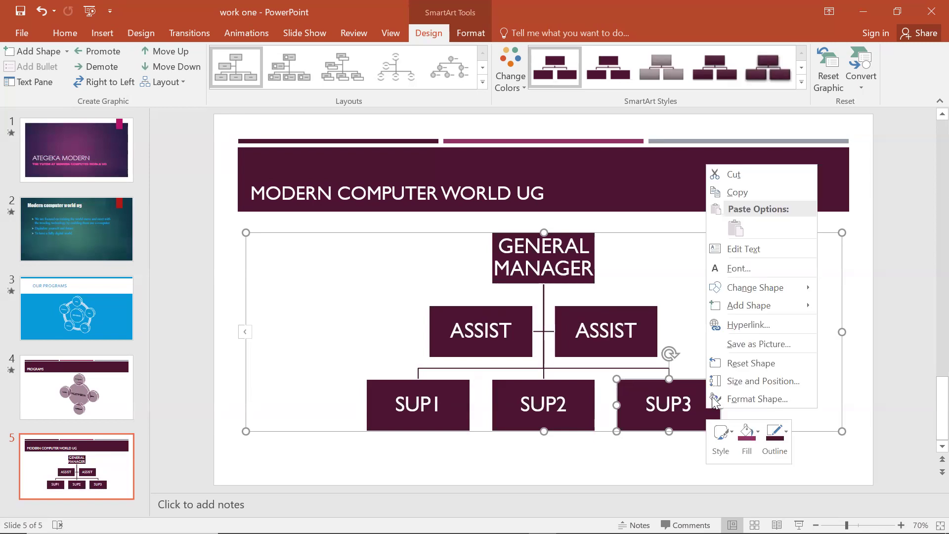
{"action": "mouse_move", "coordinate": [746, 307]}
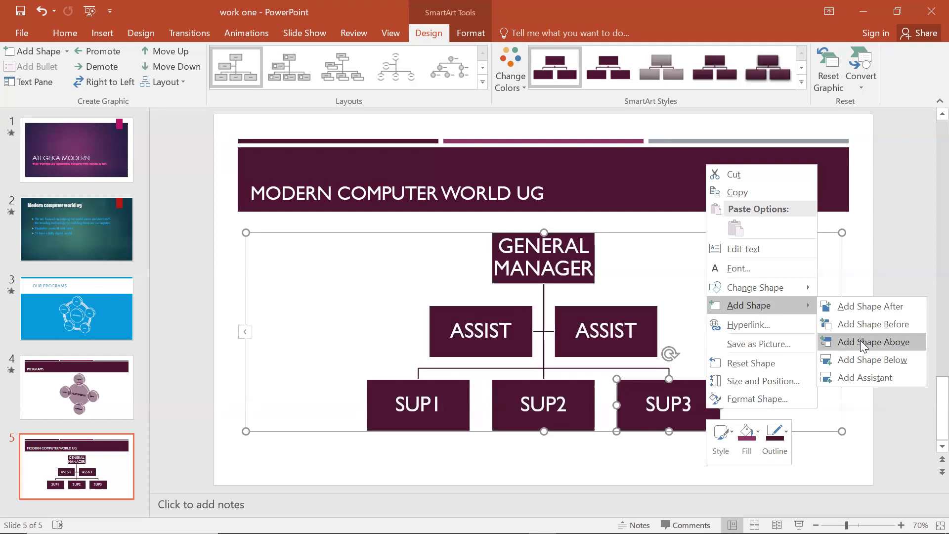
{"action": "left_click", "coordinate": [859, 359]}
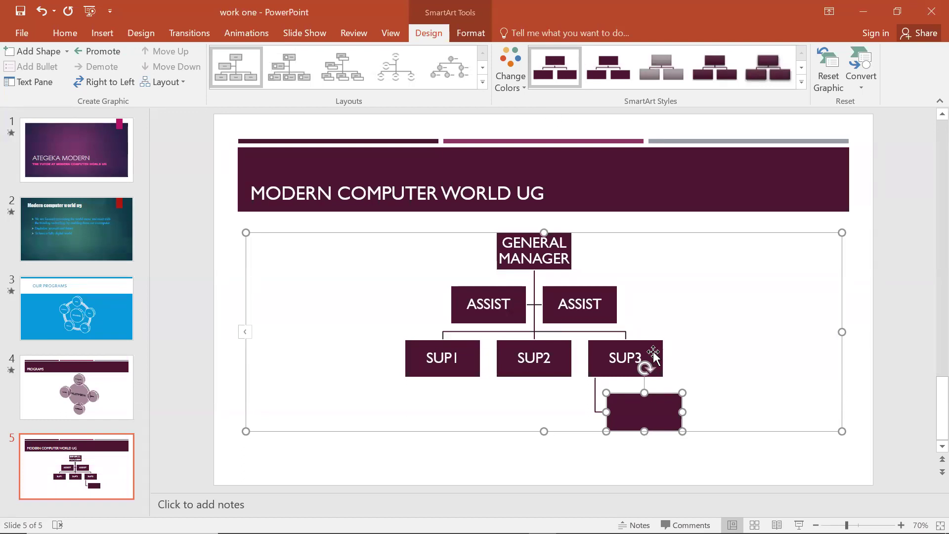
{"action": "right_click", "coordinate": [668, 407]}
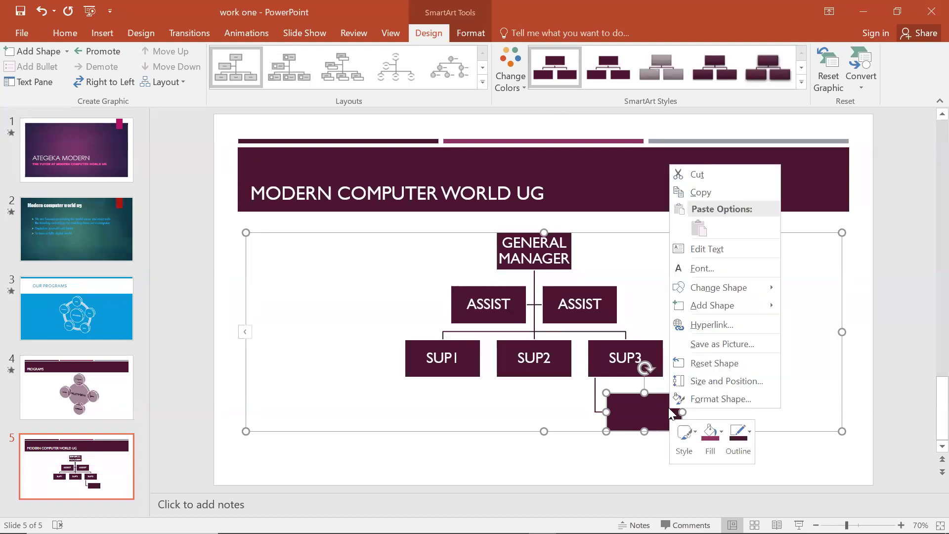
{"action": "mouse_move", "coordinate": [710, 302]}
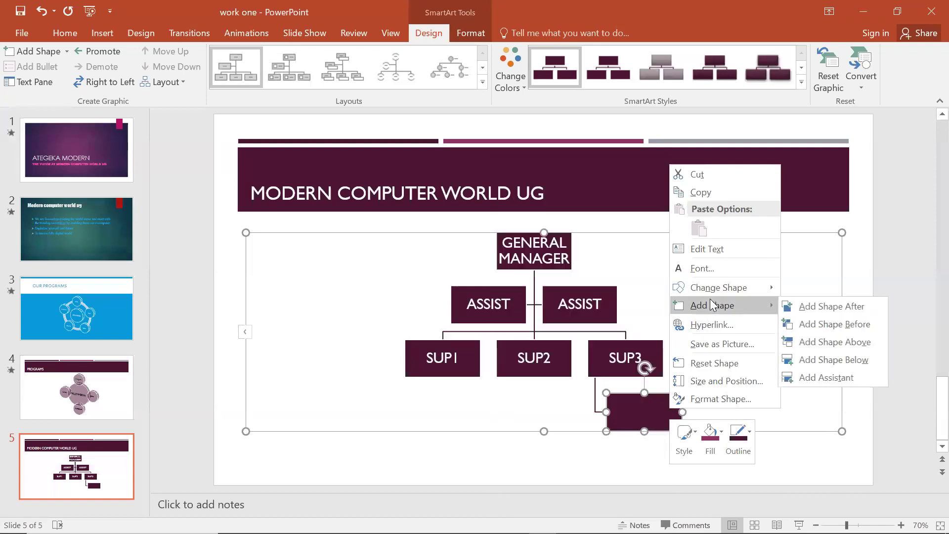
{"action": "left_click", "coordinate": [806, 306]}
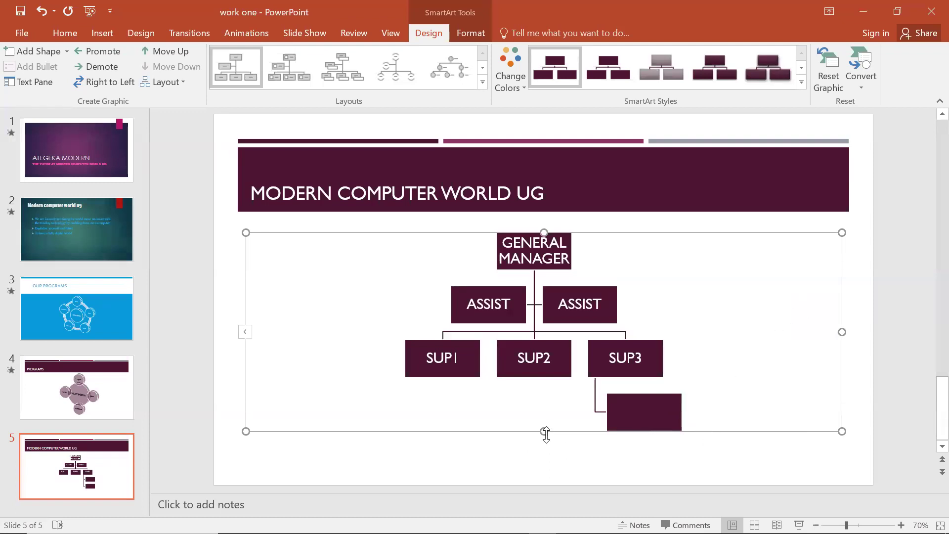
{"action": "left_click_drag", "start_coordinate": [546, 430], "coordinate": [543, 465]}
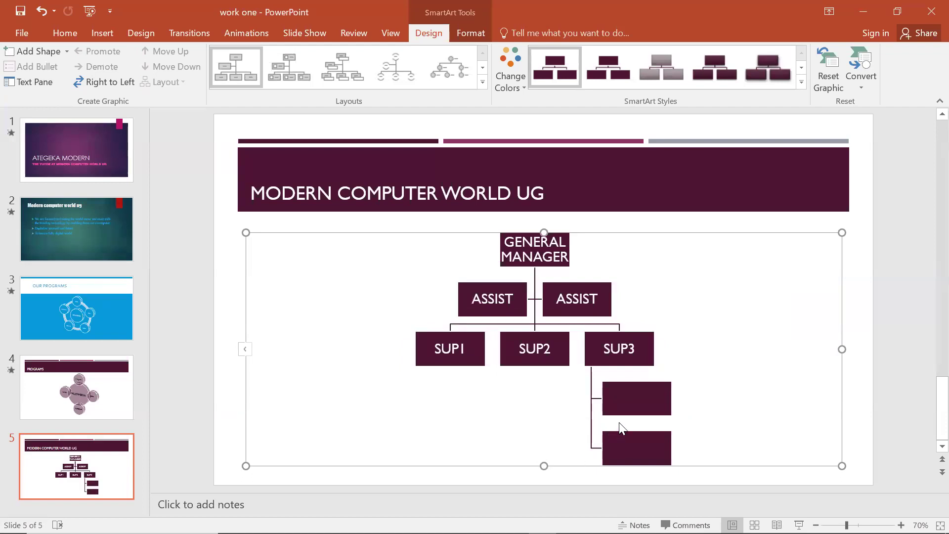
{"action": "right_click", "coordinate": [629, 402]}
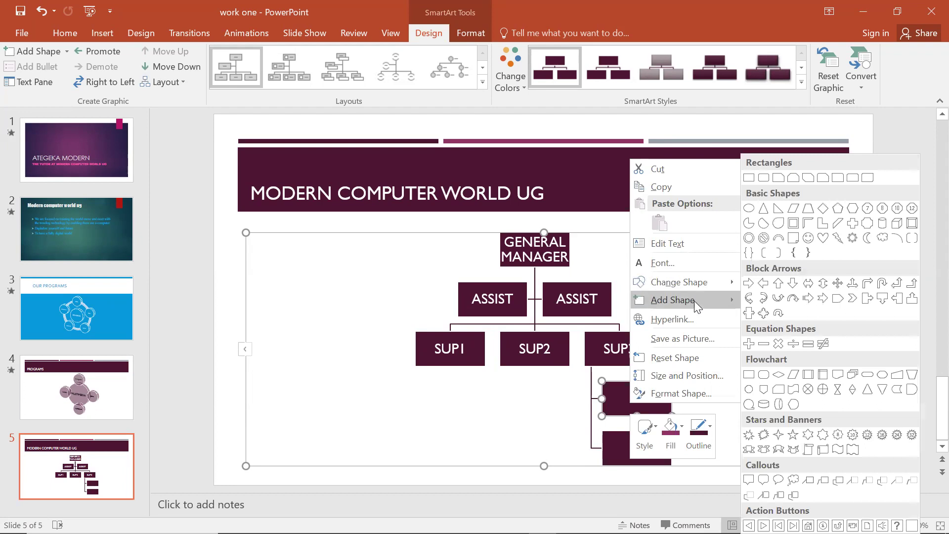
{"action": "mouse_move", "coordinate": [693, 301]}
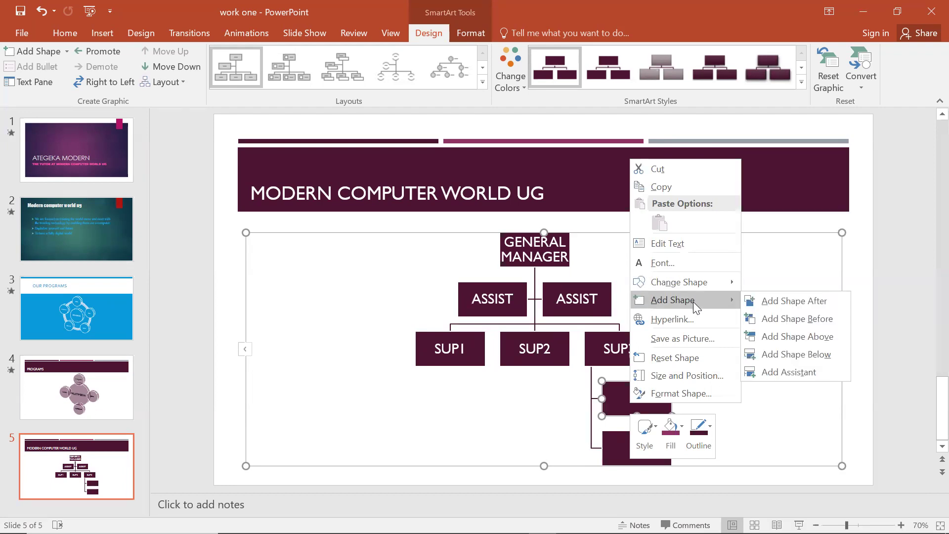
{"action": "left_click", "coordinate": [776, 303]}
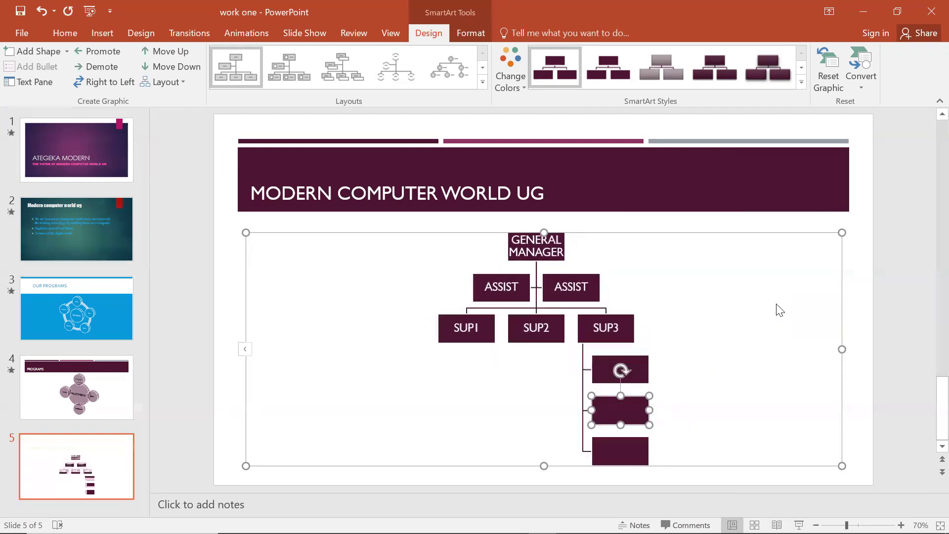
Enter MEMB1, MEMB2 and MEM3 in the three boxes beneath SUP3
{"action": "left_click", "coordinate": [637, 370]}
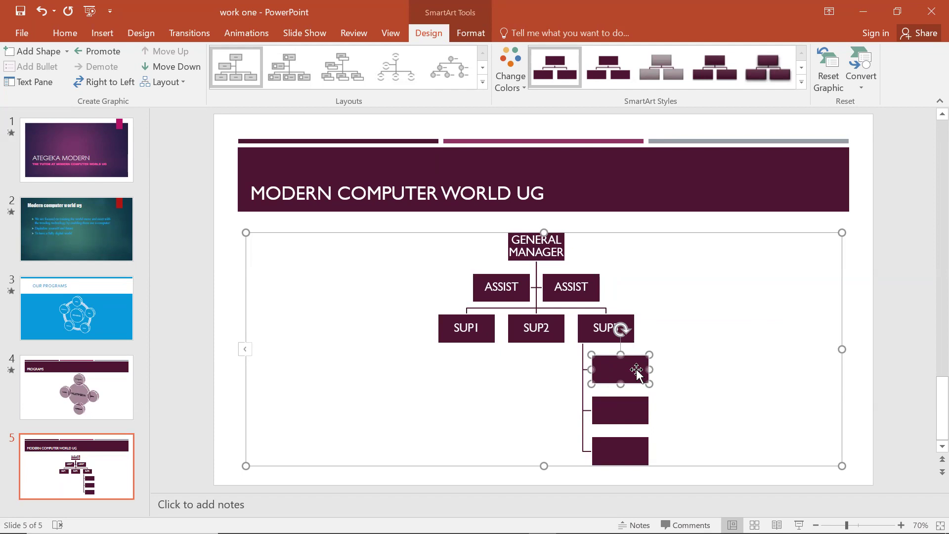
{"action": "type", "text": "MEMB"}
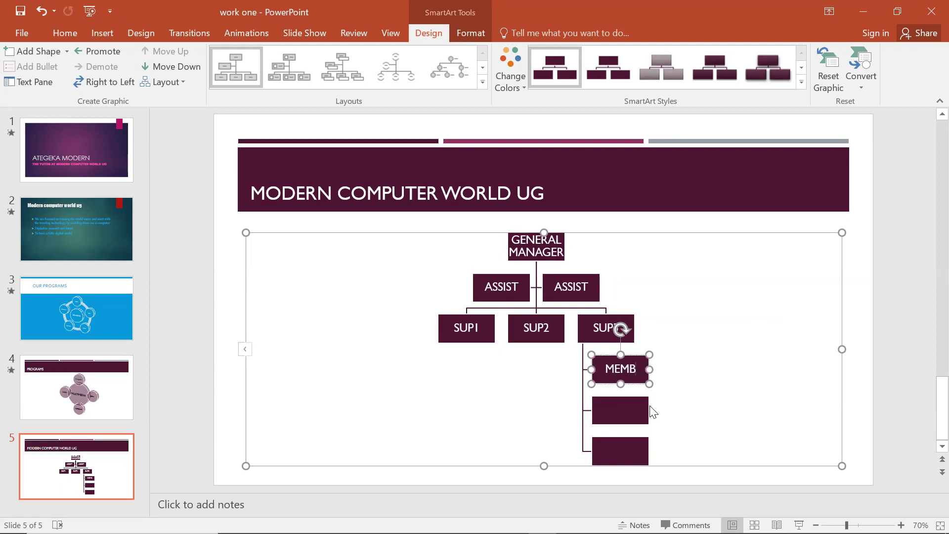
{"action": "type", "text": "1"}
{"action": "left_click", "coordinate": [626, 417]}
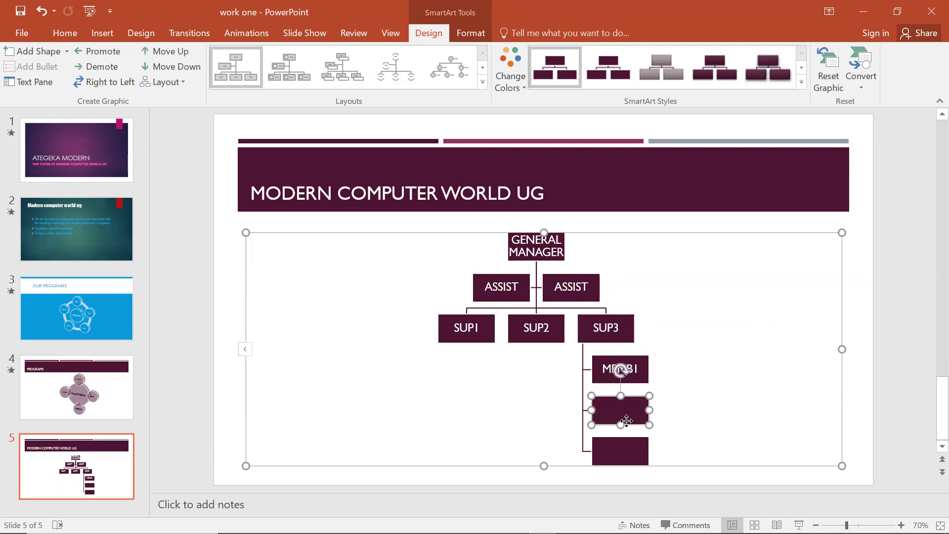
{"action": "type", "text": "MEMB2"}
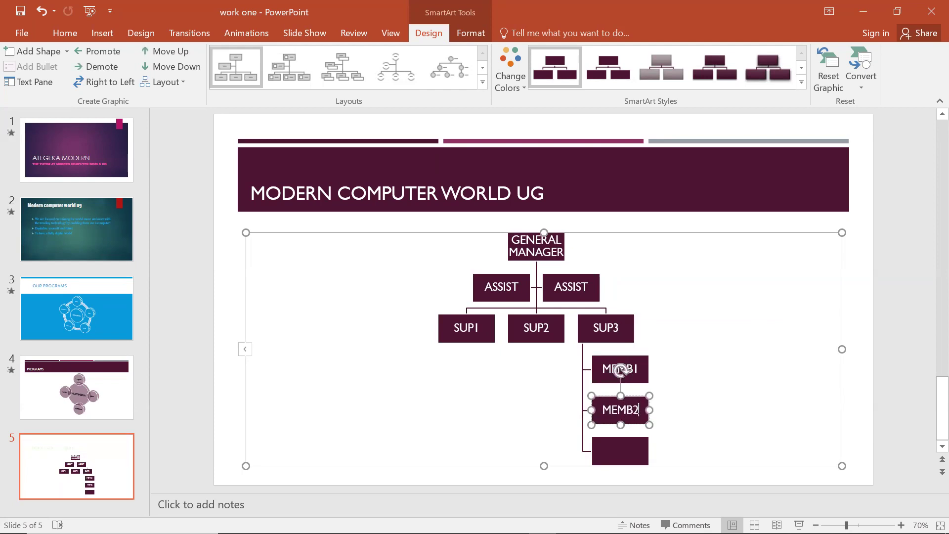
{"action": "left_click", "coordinate": [635, 450]}
{"action": "type", "text": "MEM3"}
{"action": "left_click", "coordinate": [537, 330]}
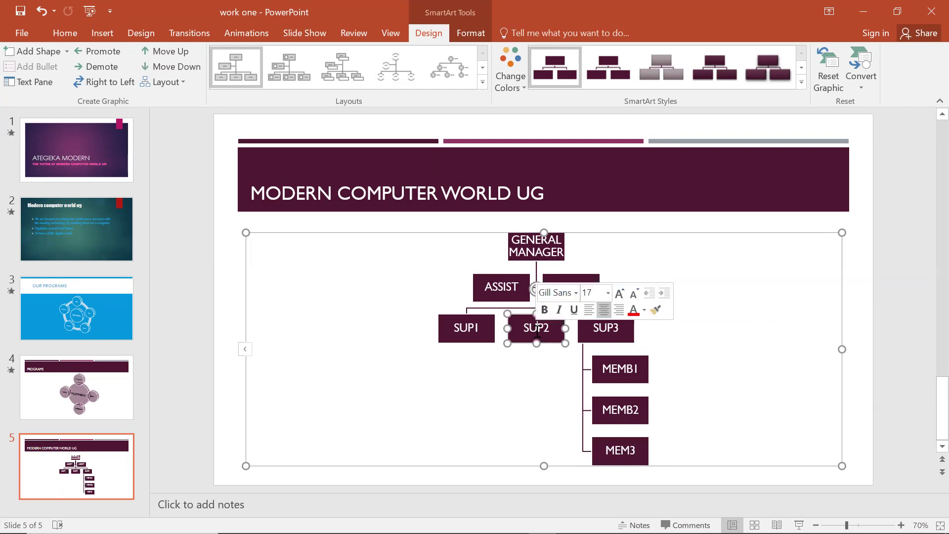
Use Add Shape After on SUP2, then again on the new box
{"action": "right_click", "coordinate": [536, 330]}
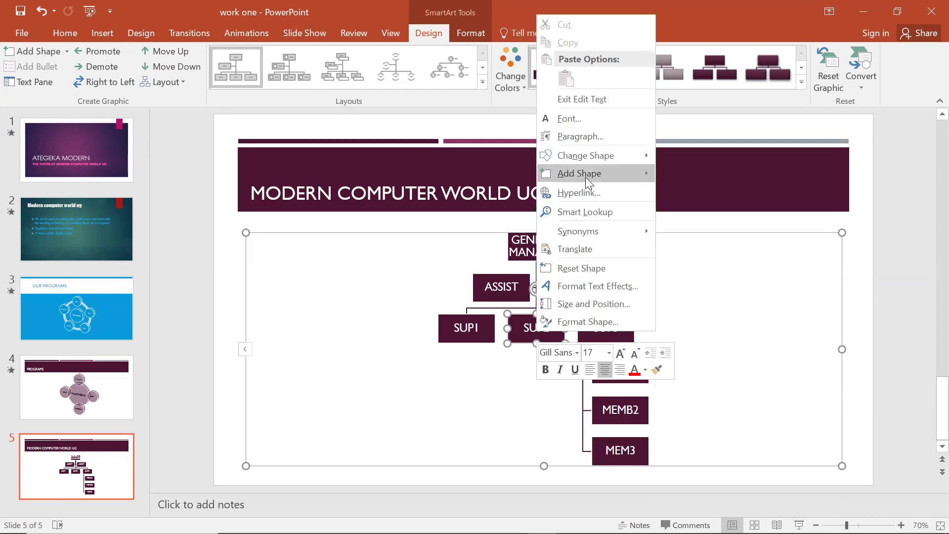
{"action": "mouse_move", "coordinate": [585, 177]}
{"action": "left_click", "coordinate": [681, 177]}
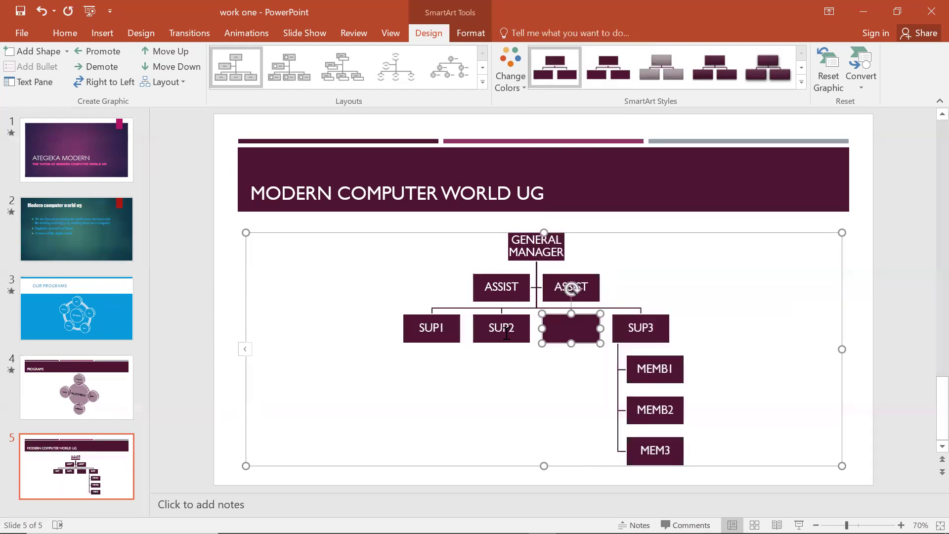
{"action": "right_click", "coordinate": [564, 341]}
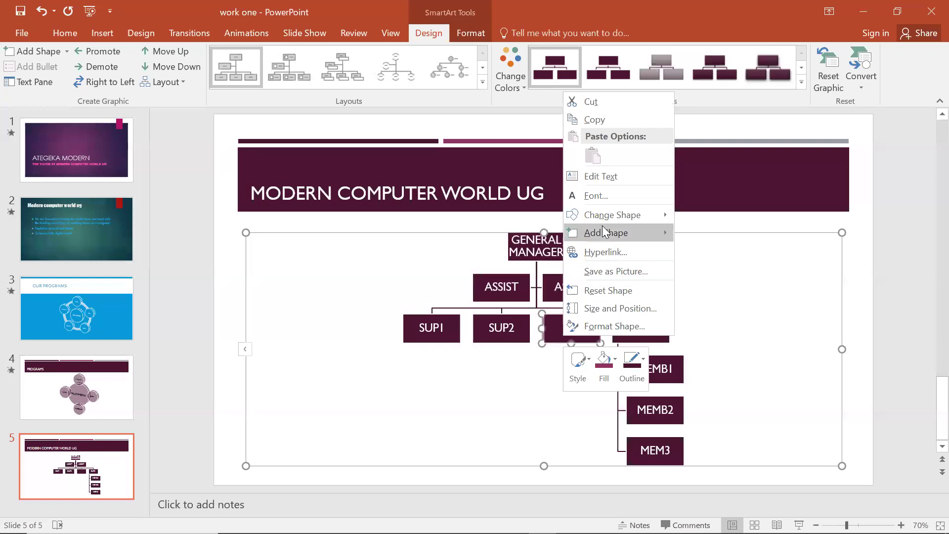
{"action": "mouse_move", "coordinate": [605, 219]}
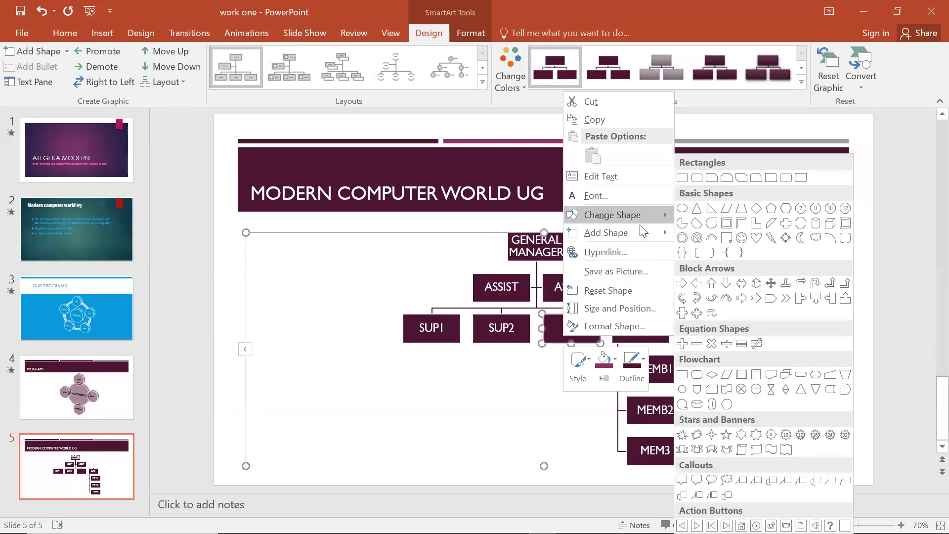
{"action": "mouse_move", "coordinate": [632, 233]}
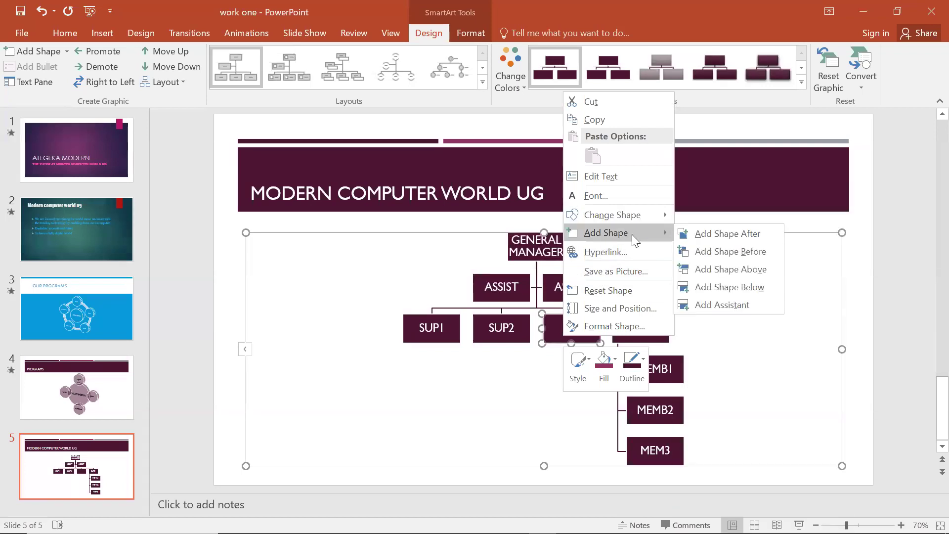
{"action": "left_click", "coordinate": [695, 238]}
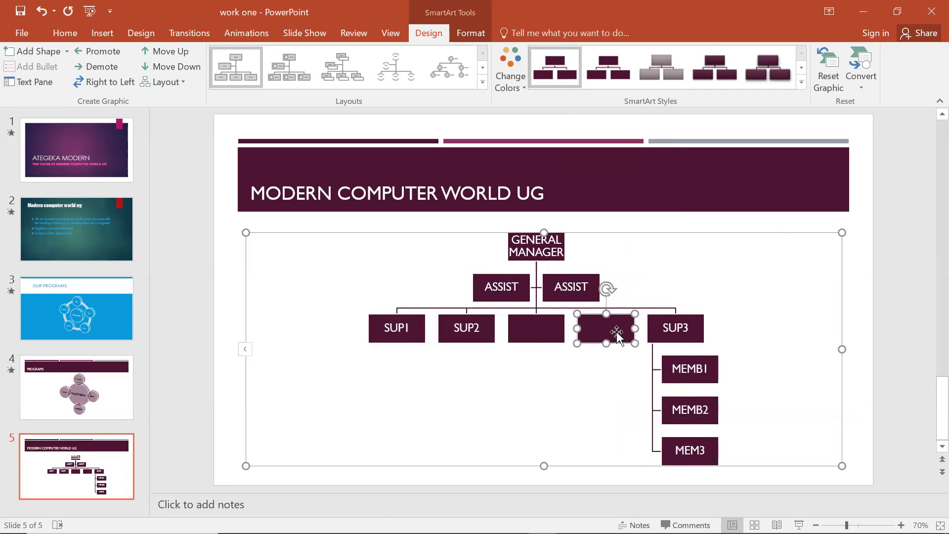
Delete the extra empty supervisor-row box and add an empty box below SUP2
{"action": "key", "text": "Delete"}
{"action": "key", "text": "Delete"}
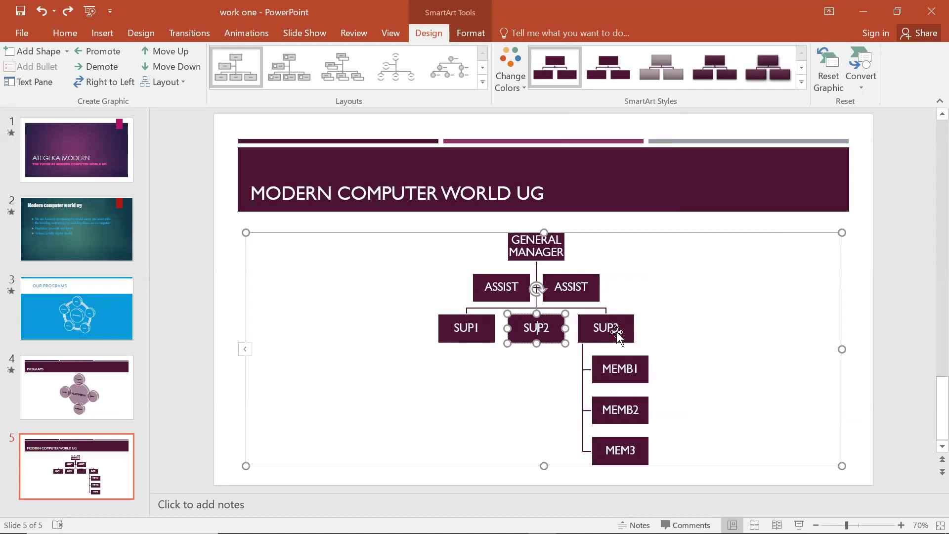
{"action": "right_click", "coordinate": [535, 336]}
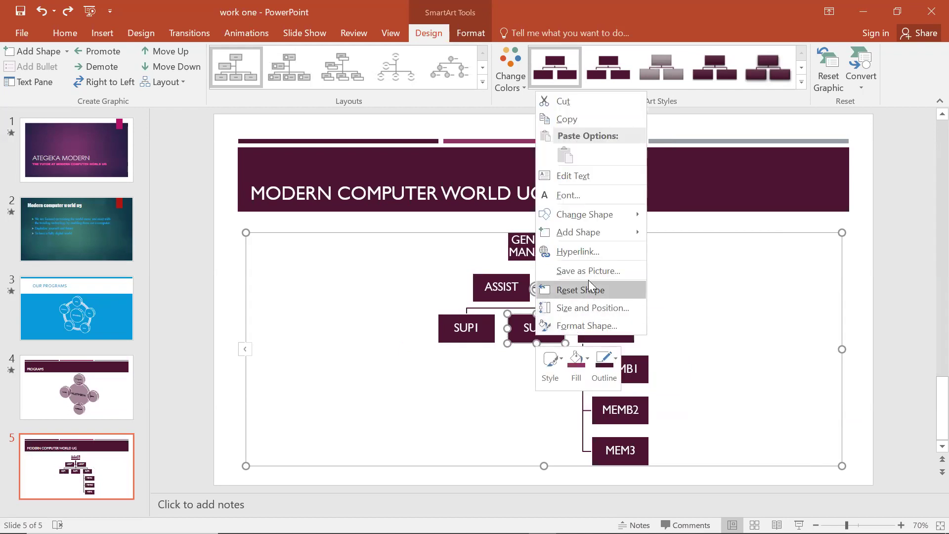
{"action": "mouse_move", "coordinate": [579, 236]}
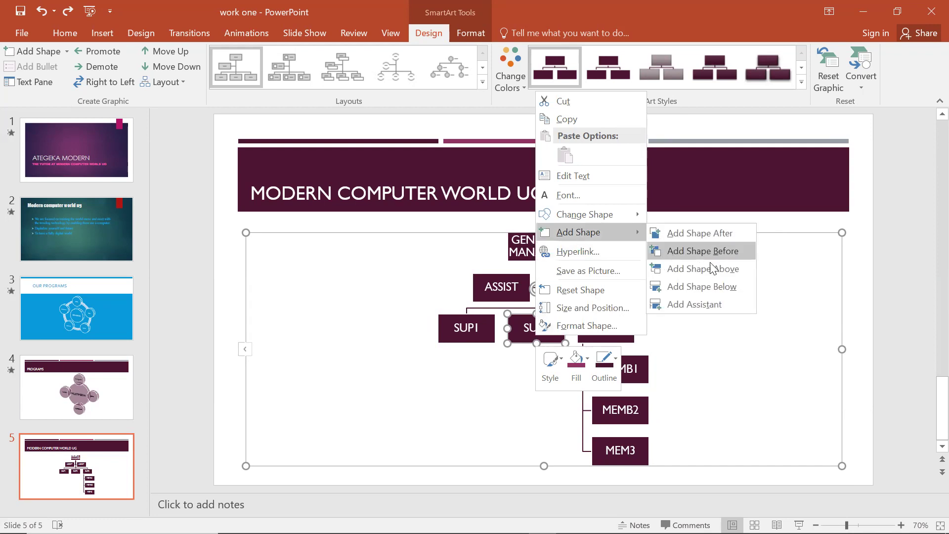
{"action": "left_click", "coordinate": [712, 280]}
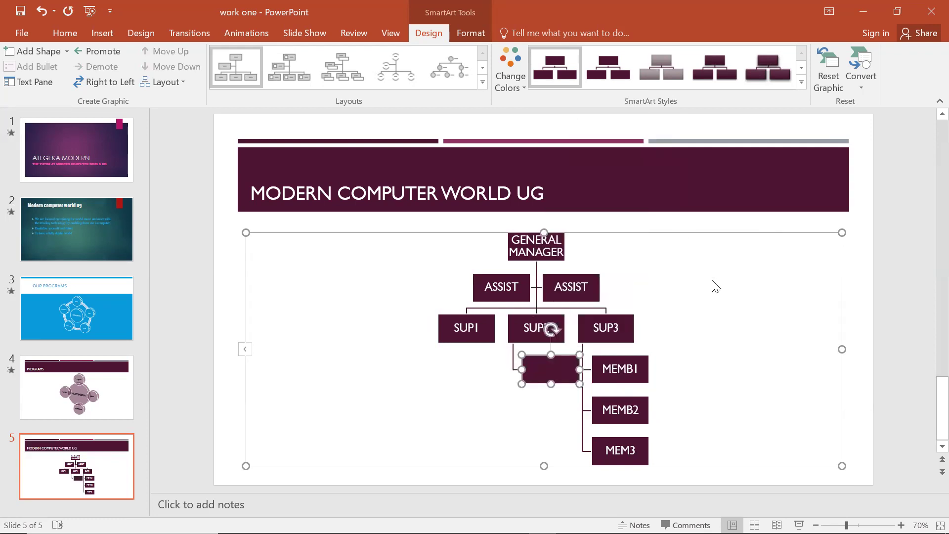
Add two more empty boxes after the new box under SUP2
{"action": "right_click", "coordinate": [558, 371]}
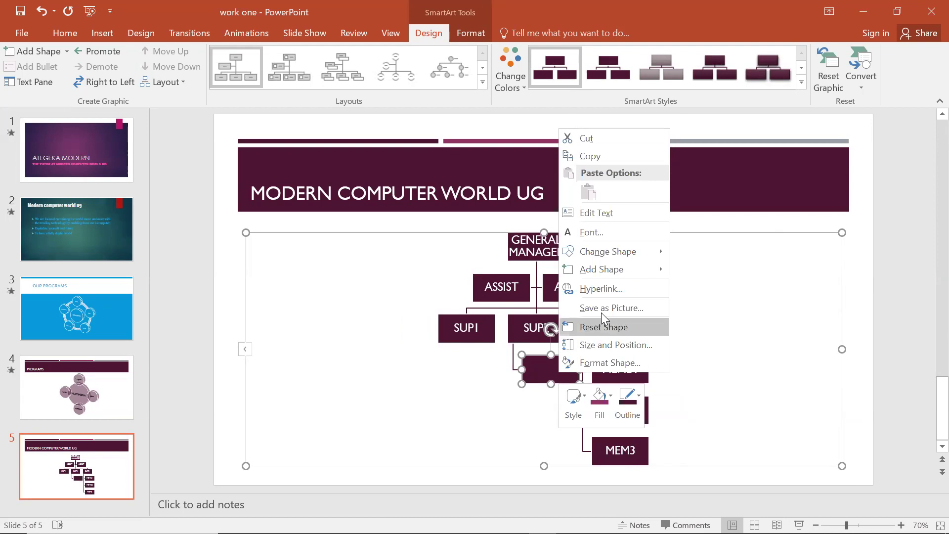
{"action": "mouse_move", "coordinate": [610, 272]}
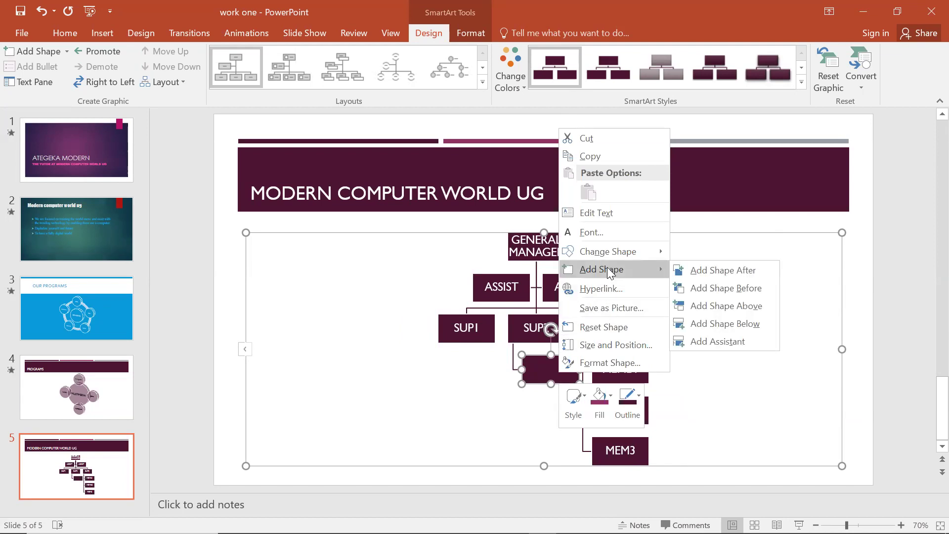
{"action": "left_click", "coordinate": [689, 270]}
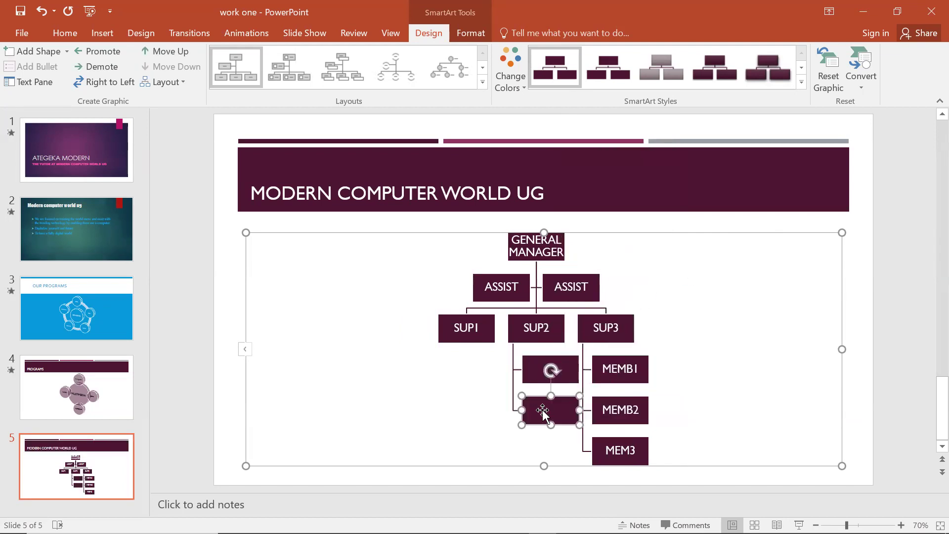
{"action": "right_click", "coordinate": [544, 409]}
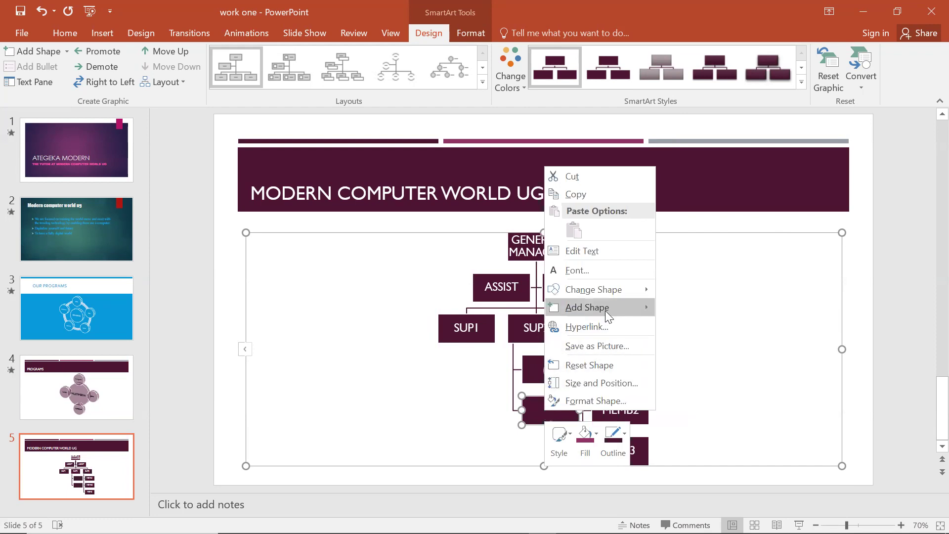
{"action": "mouse_move", "coordinate": [605, 309]}
{"action": "left_click", "coordinate": [679, 310]}
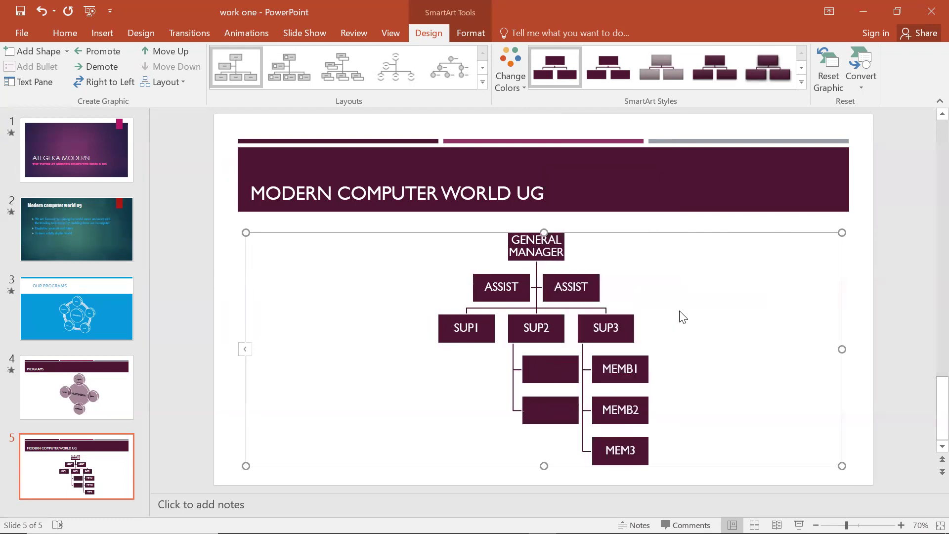
Add an empty box below SUP1 with Add Shape Below
{"action": "left_click", "coordinate": [460, 331]}
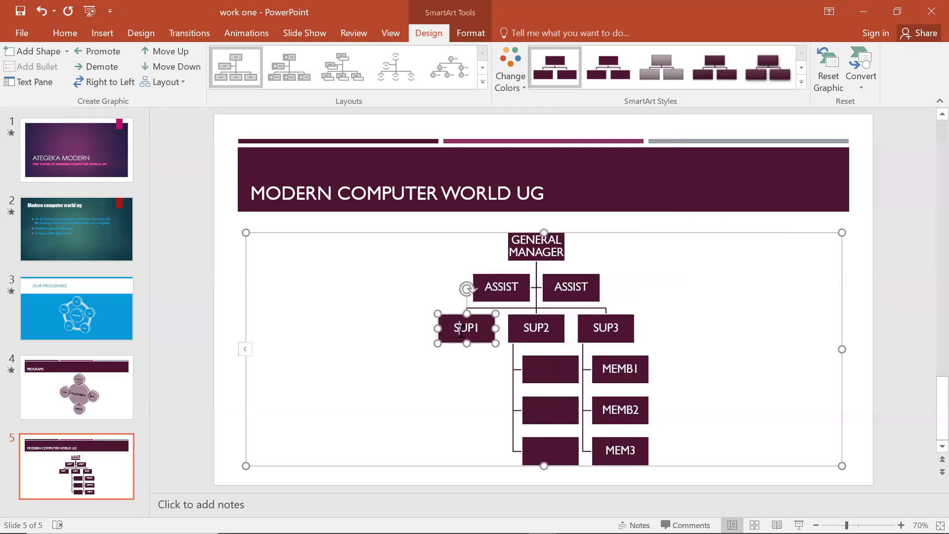
{"action": "right_click", "coordinate": [460, 331]}
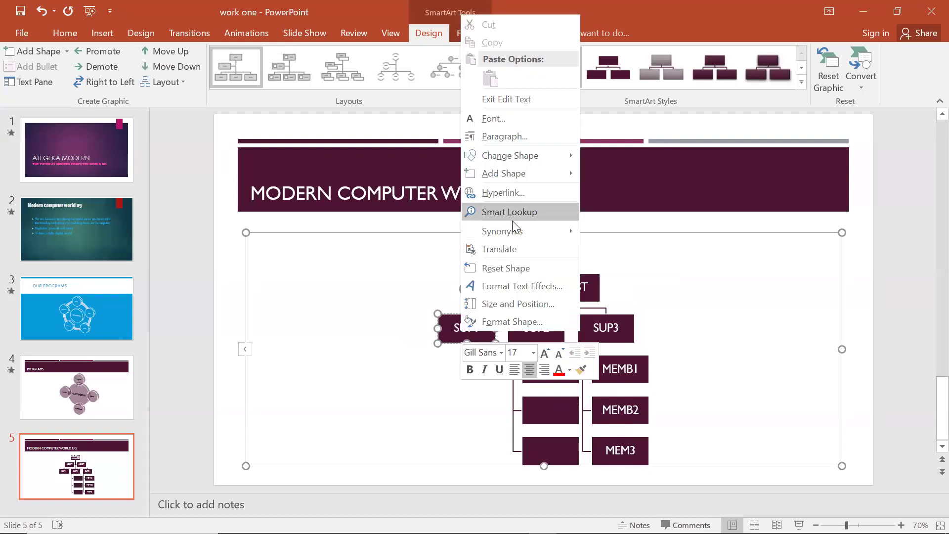
{"action": "mouse_move", "coordinate": [512, 177]}
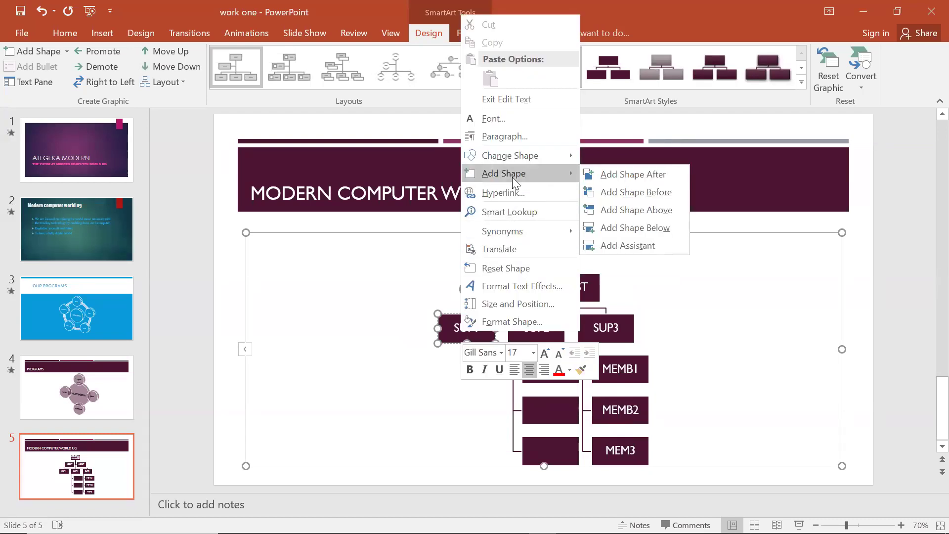
{"action": "left_click", "coordinate": [642, 227]}
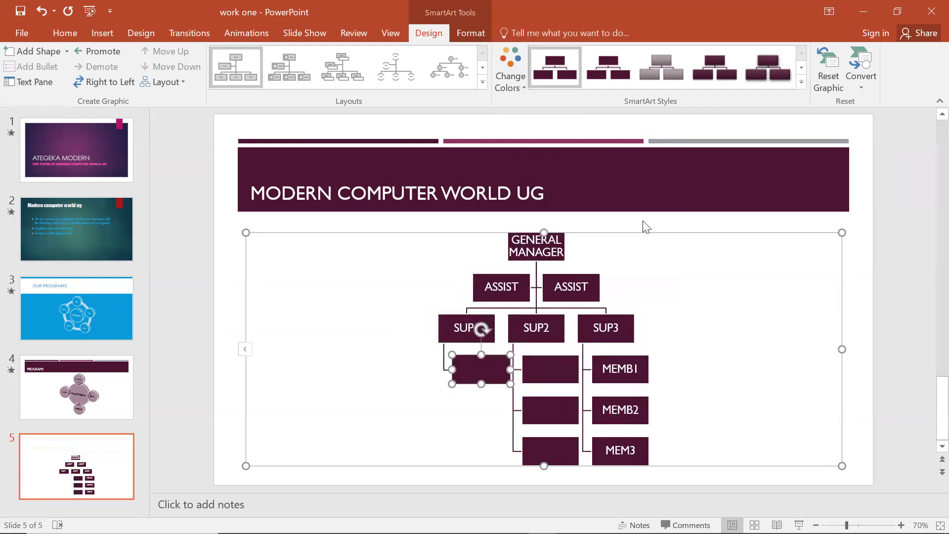
Add two more empty boxes after the new box under SUP1
{"action": "right_click", "coordinate": [476, 365]}
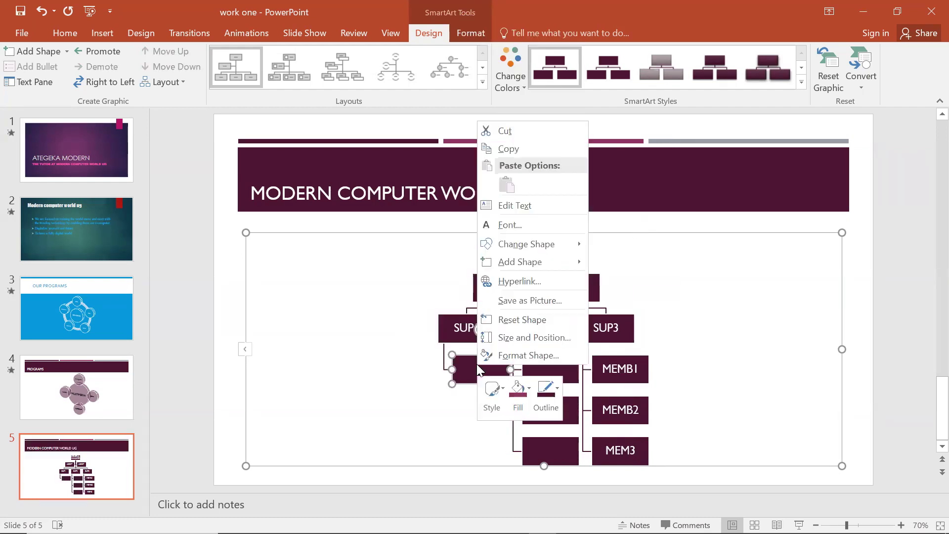
{"action": "mouse_move", "coordinate": [545, 265]}
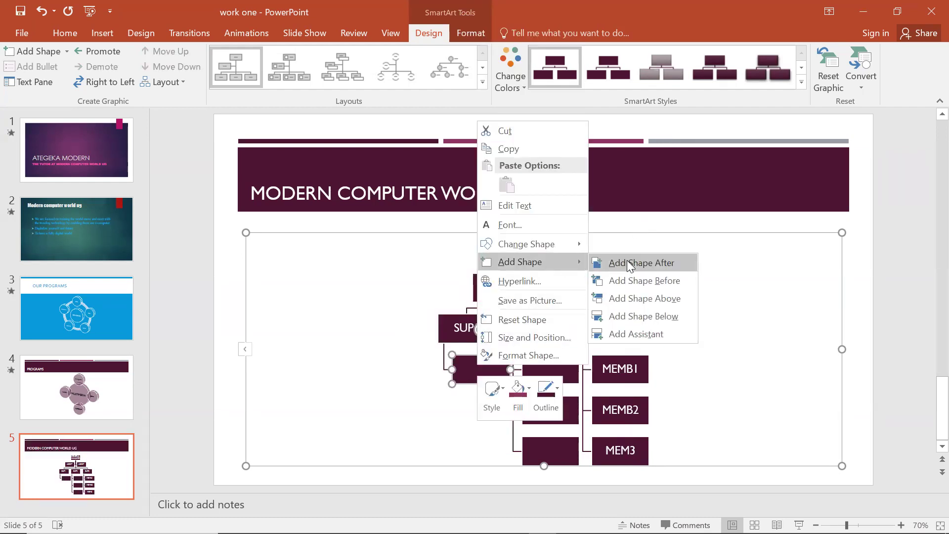
{"action": "left_click", "coordinate": [629, 265]}
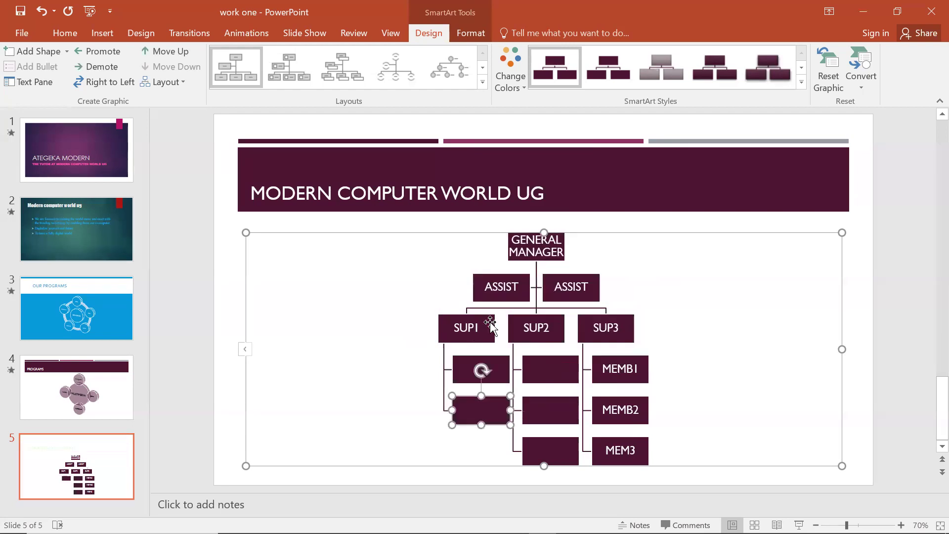
{"action": "right_click", "coordinate": [468, 408]}
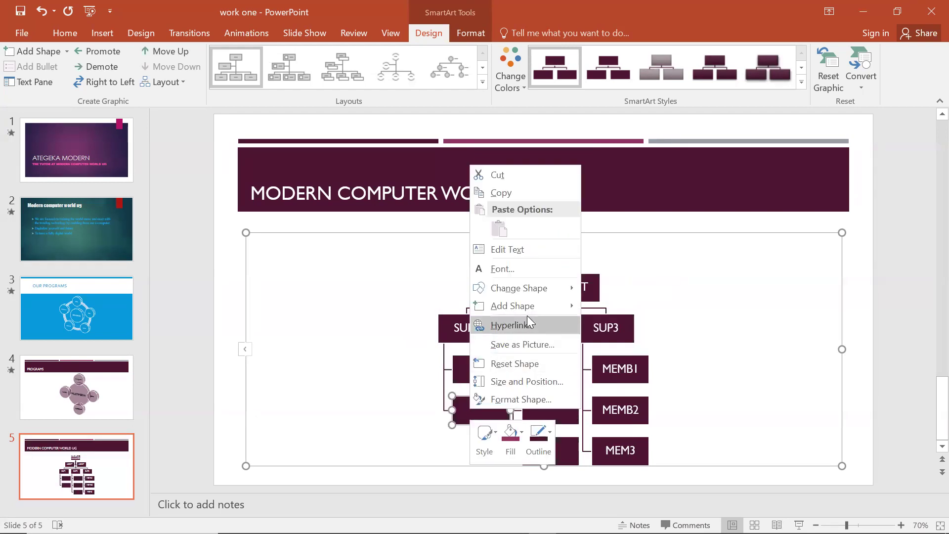
{"action": "left_click", "coordinate": [618, 319]}
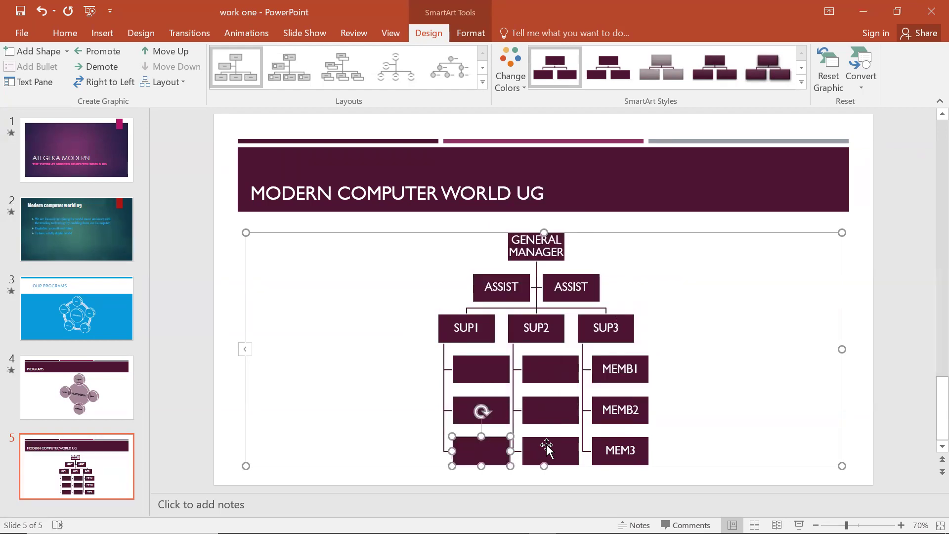
Label SUP2's three boxes MEME1, MEMB2 and MEMB3, correcting MEM2 to MEMB2
{"action": "left_click", "coordinate": [548, 371]}
{"action": "type", "text": "MEME1"}
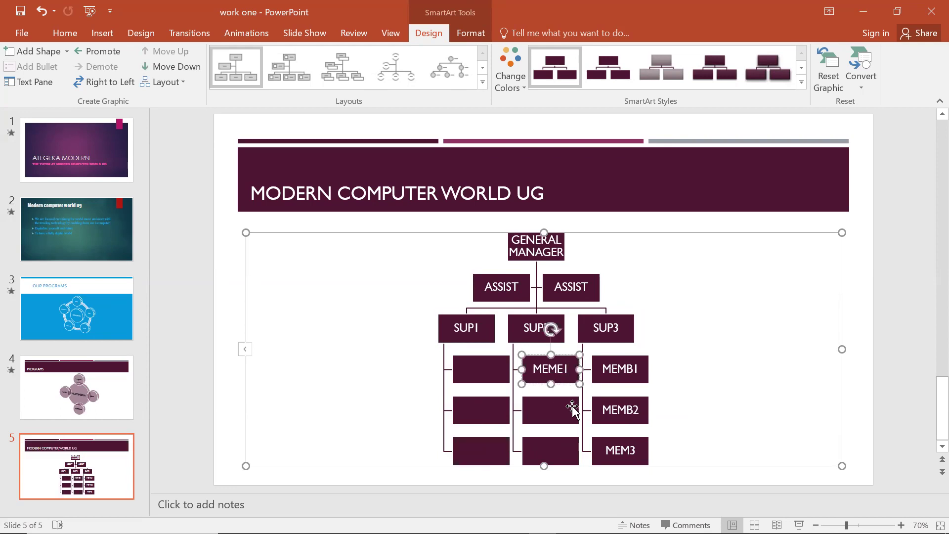
{"action": "left_click", "coordinate": [563, 412]}
{"action": "type", "text": "MEM2"}
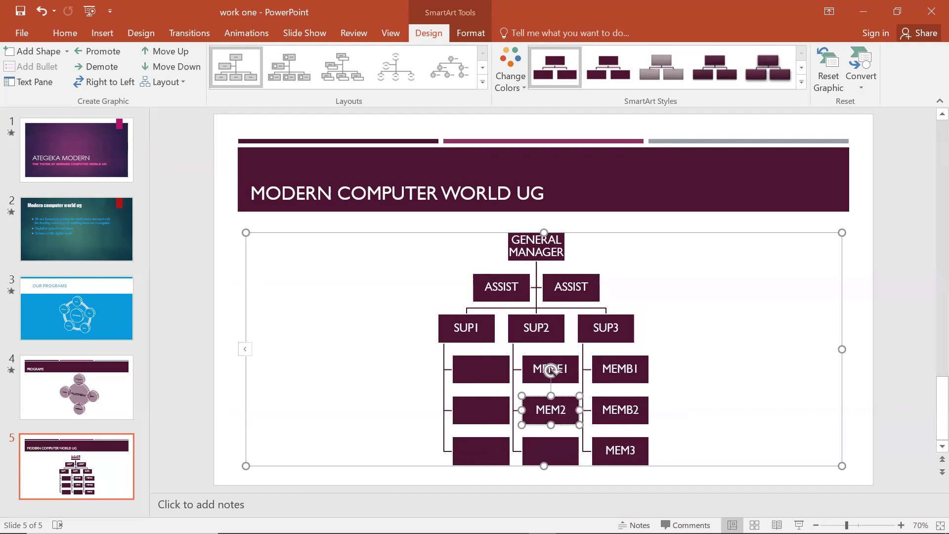
{"action": "key", "text": "BackSpace"}
{"action": "type", "text": "B2"}
{"action": "left_click", "coordinate": [563, 450]}
{"action": "type", "text": "MEMB3"}
Label SUP1's three boxes MEMB1, MEMB2 and MEMB3
{"action": "left_click", "coordinate": [485, 371]}
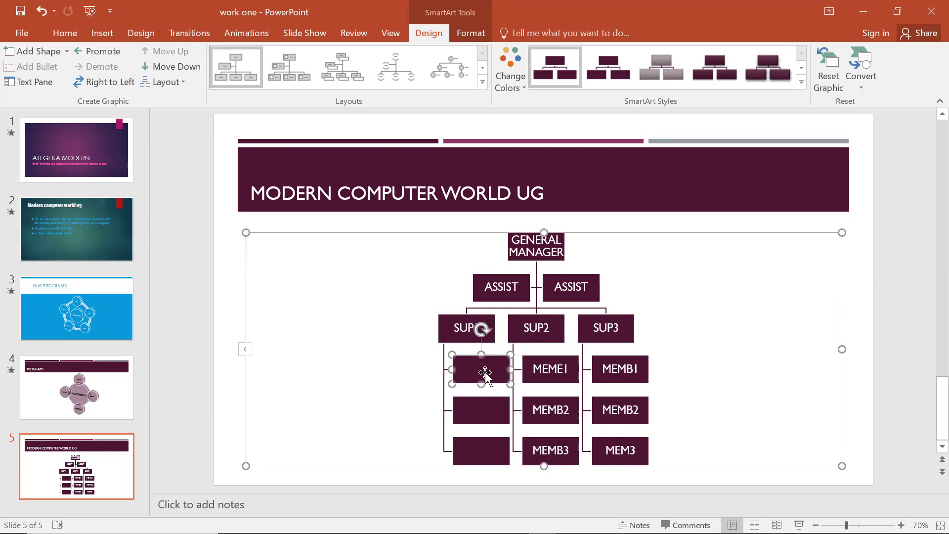
{"action": "type", "text": "MEMB"}
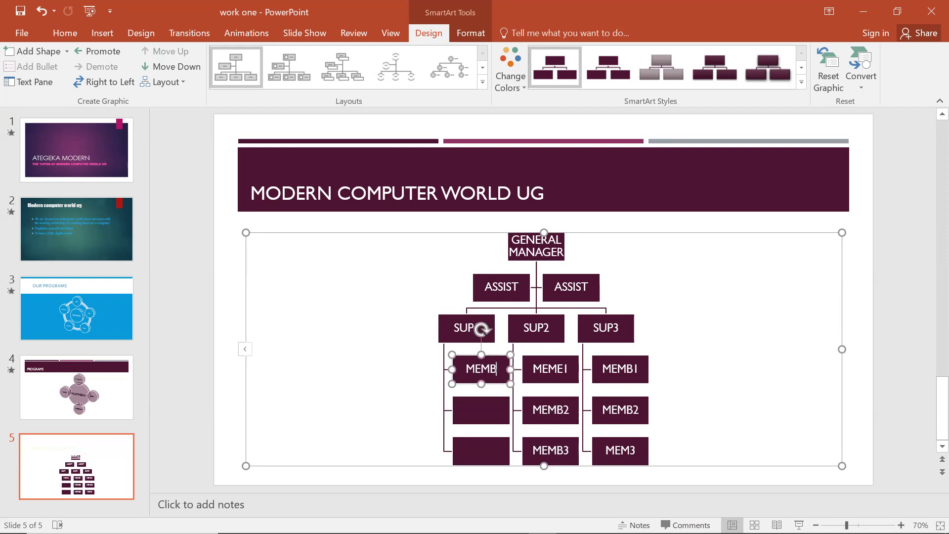
{"action": "type", "text": "1"}
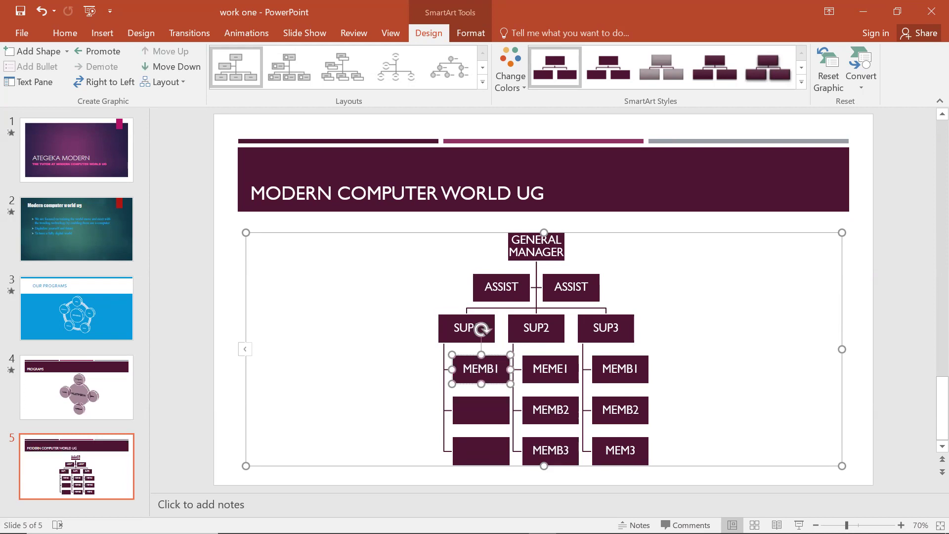
{"action": "left_click", "coordinate": [486, 416]}
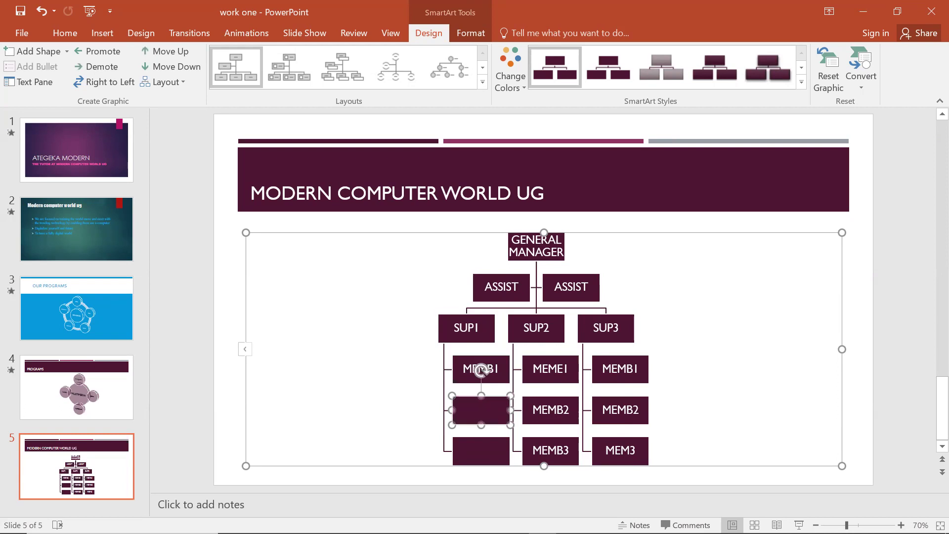
{"action": "type", "text": "MEMB2"}
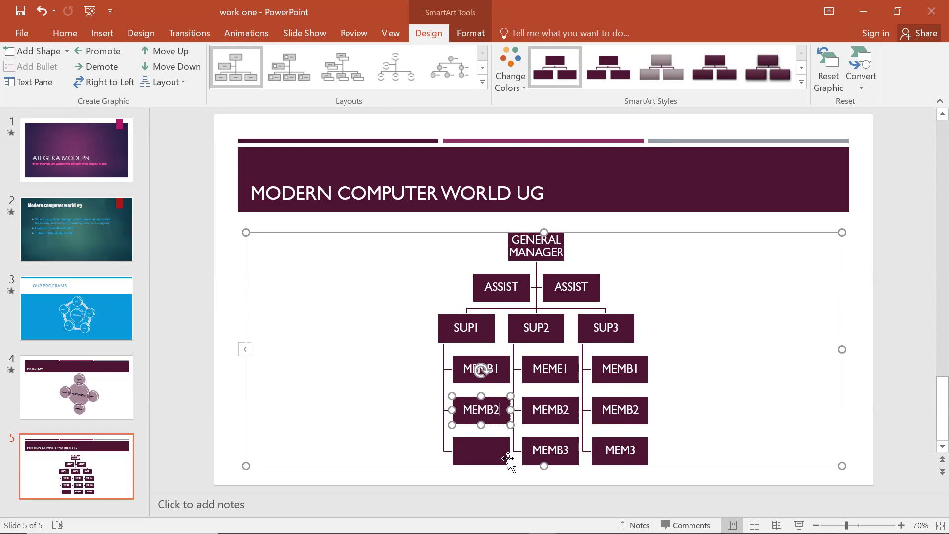
{"action": "left_click", "coordinate": [491, 455]}
{"action": "type", "text": "MEMB3"}
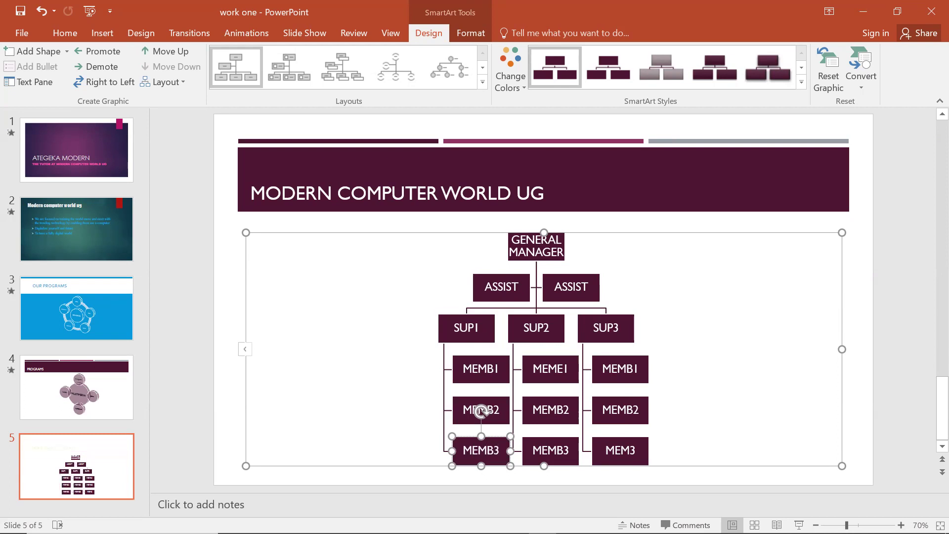
{"action": "left_click", "coordinate": [720, 376]}
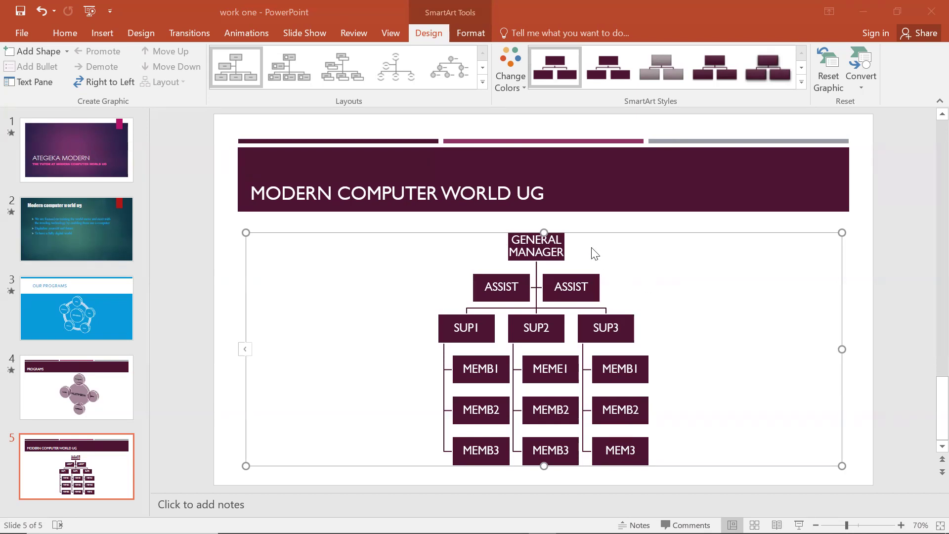
{"action": "left_click", "coordinate": [565, 197]}
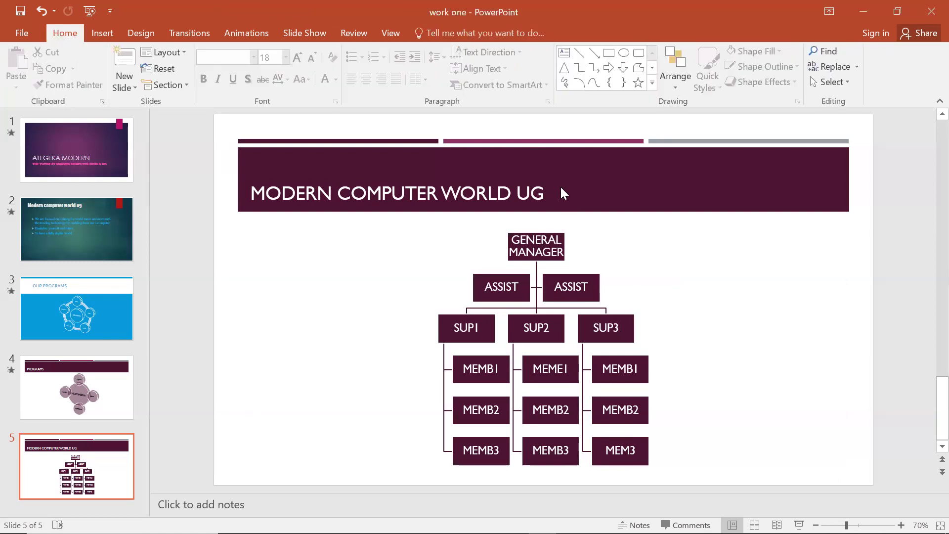
Stretch the org chart up toward the title and apply the 3-D Brick Scene style
{"action": "left_click", "coordinate": [546, 269]}
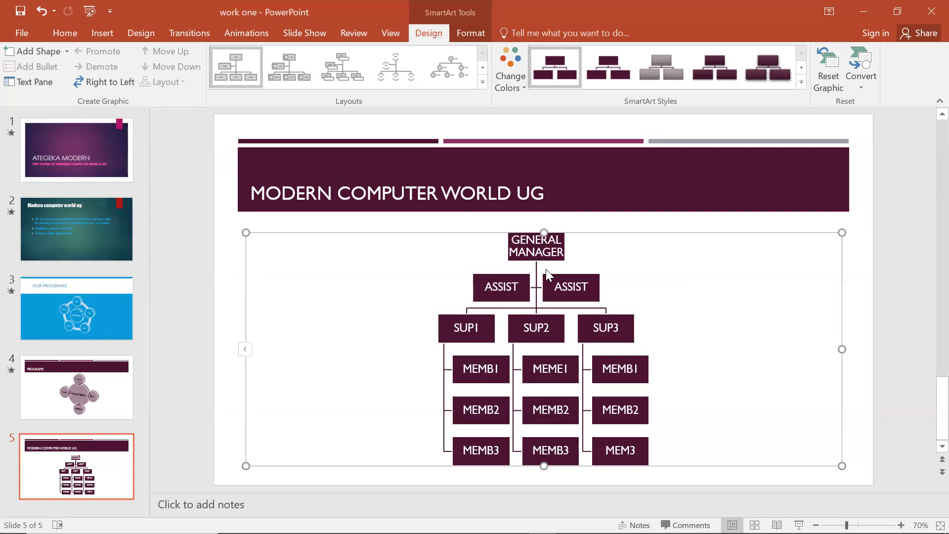
{"action": "left_click_drag", "start_coordinate": [544, 233], "coordinate": [540, 216]}
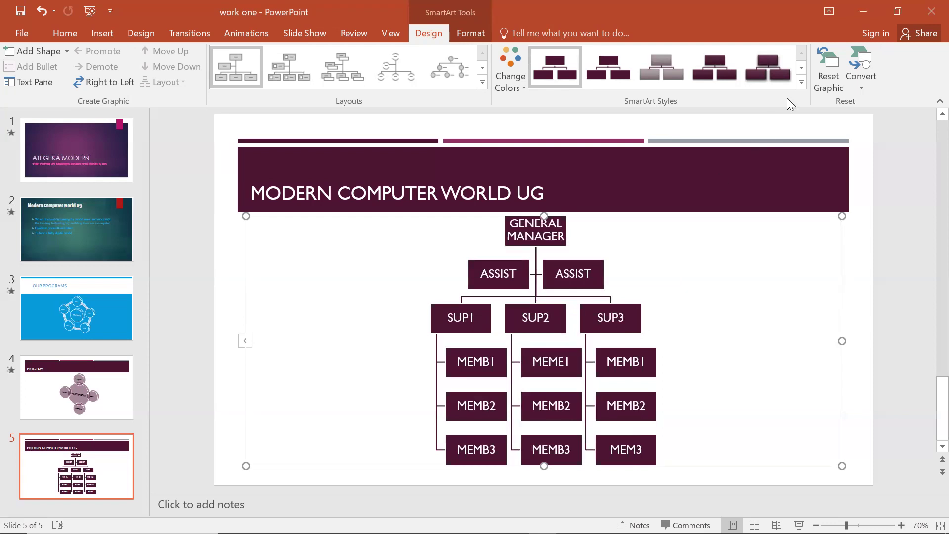
{"action": "left_click", "coordinate": [801, 82]}
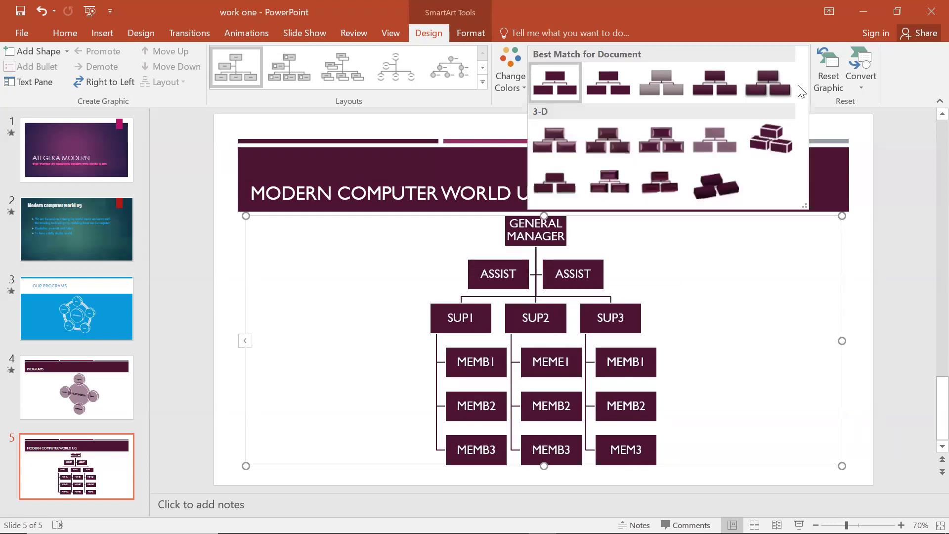
{"action": "left_click", "coordinate": [778, 129]}
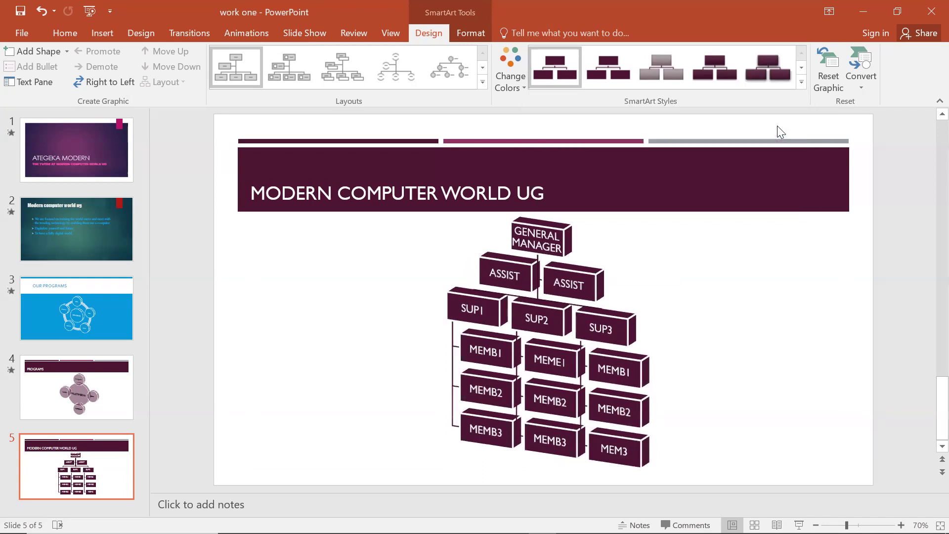
{"action": "left_click", "coordinate": [482, 82]}
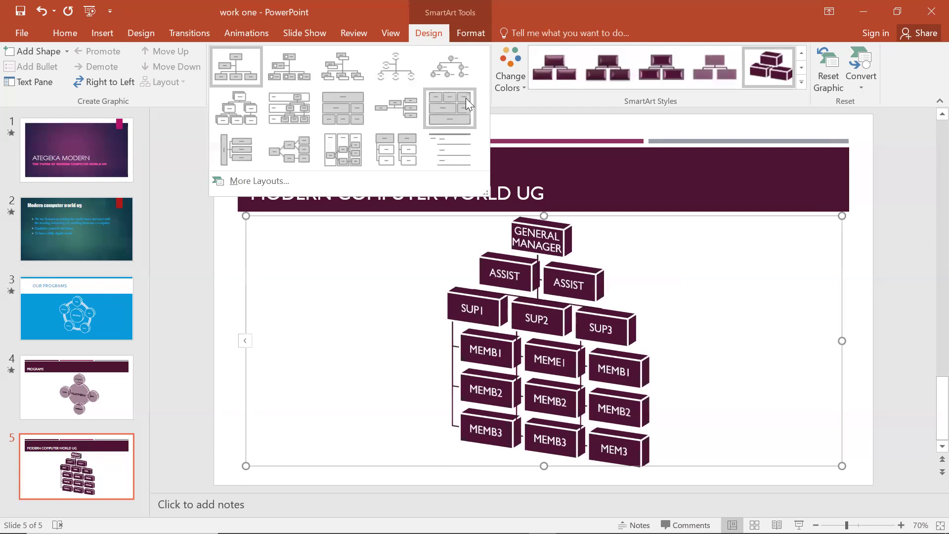
Try Horizontal Multi-Level Hierarchy, undo it and the 3-D style, then add a new slide
{"action": "left_click", "coordinate": [248, 151]}
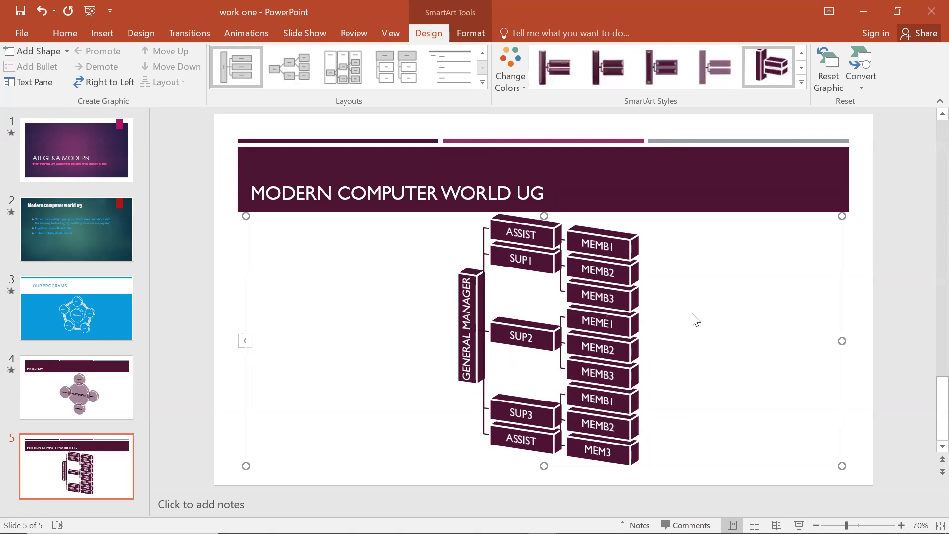
{"action": "key", "text": "ctrl+z"}
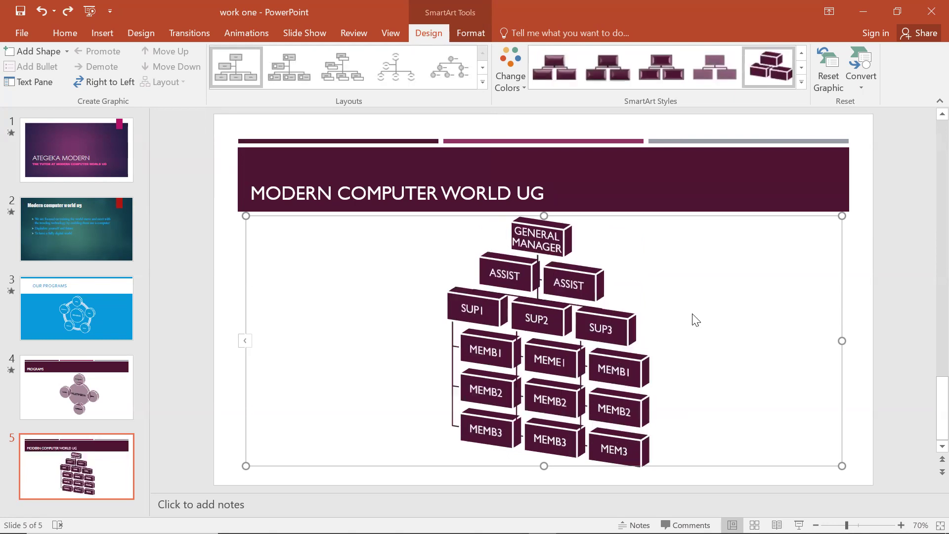
{"action": "key", "text": "ctrl+z"}
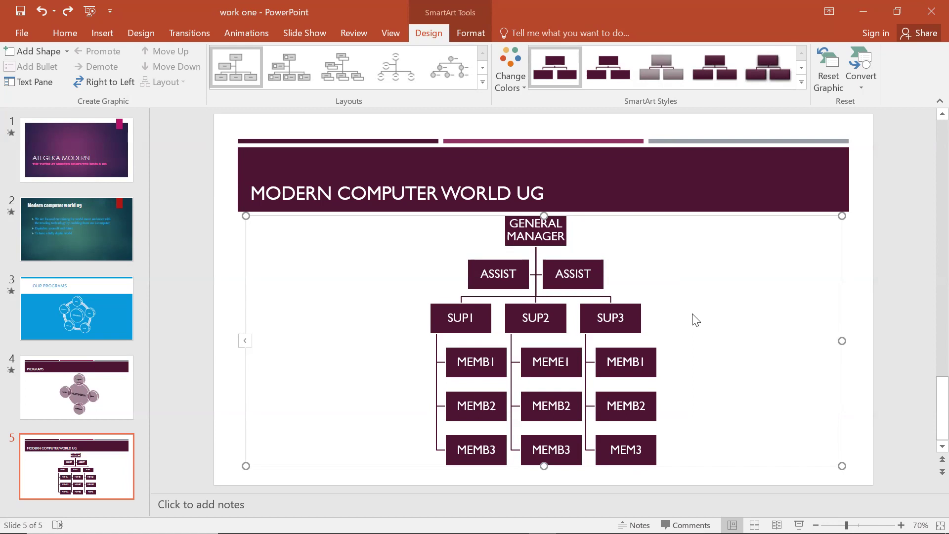
{"action": "key", "text": "ctrl+m"}
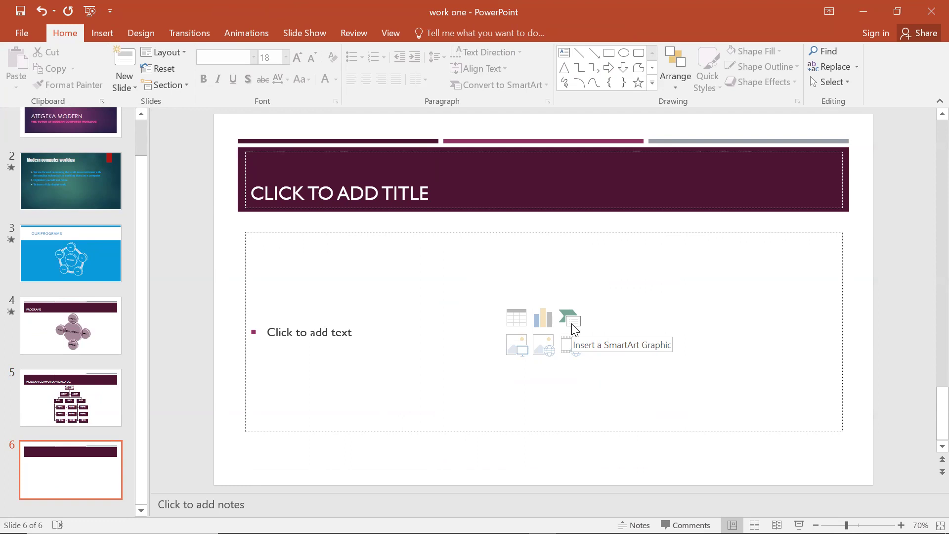
Browse the SmartArt layout categories without inserting, then undo the blank sixth slide
{"action": "left_click", "coordinate": [572, 327]}
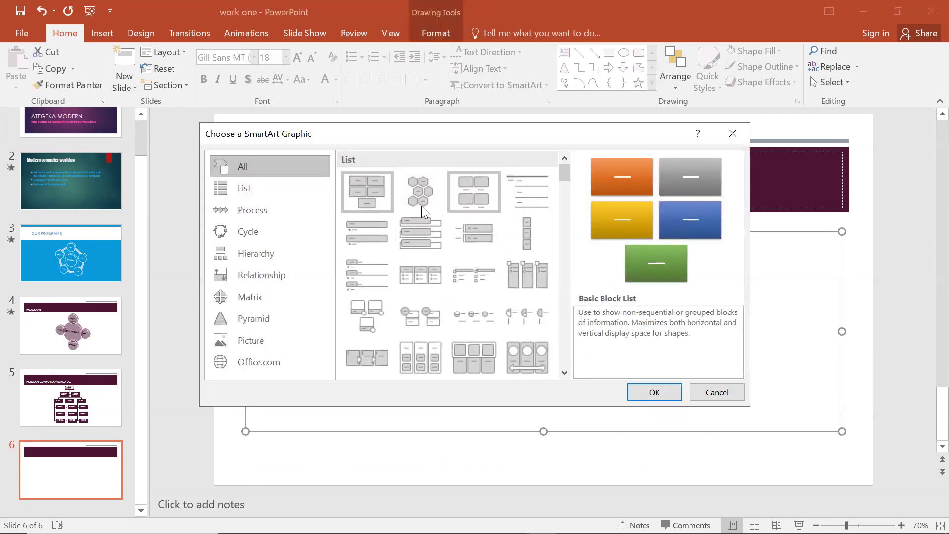
{"action": "left_click", "coordinate": [273, 257]}
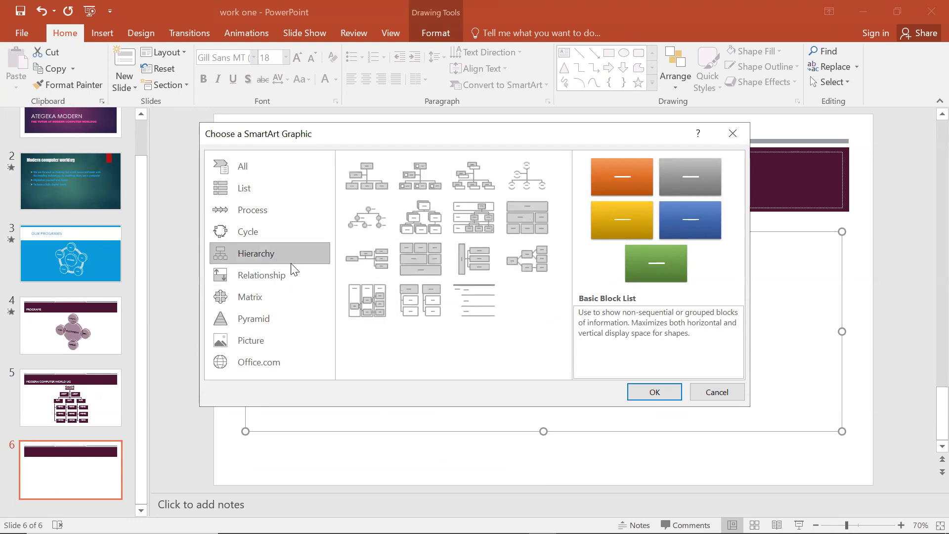
{"action": "left_click", "coordinate": [275, 275]}
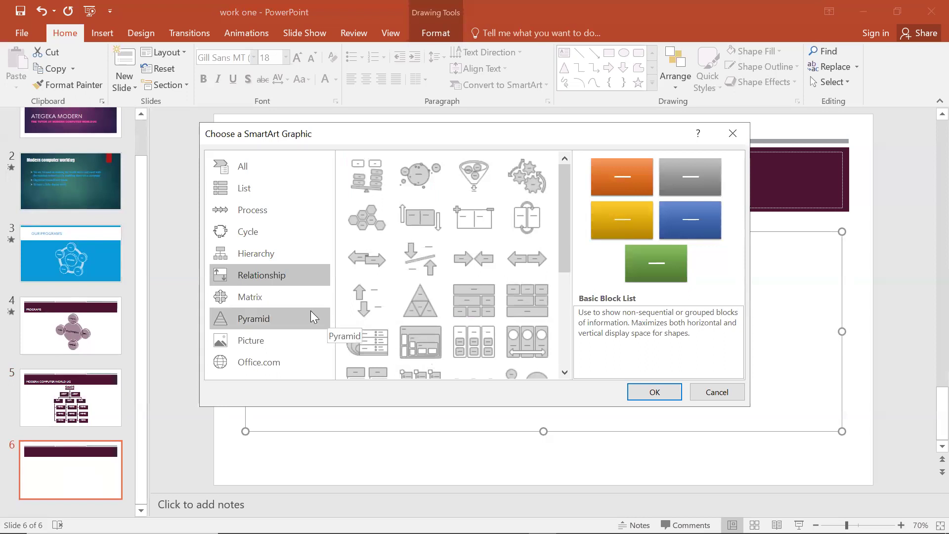
{"action": "left_click", "coordinate": [291, 303]}
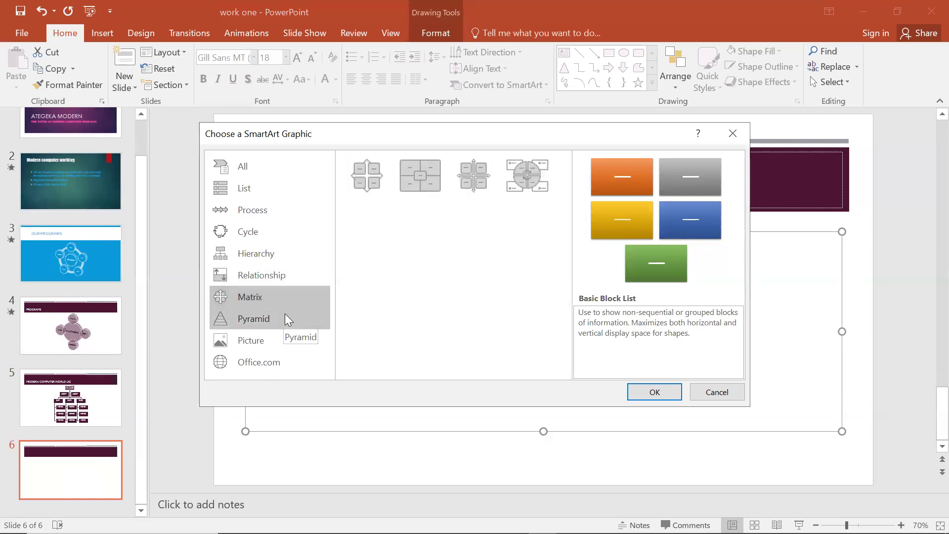
{"action": "left_click", "coordinate": [284, 314]}
{"action": "left_click", "coordinate": [273, 337]}
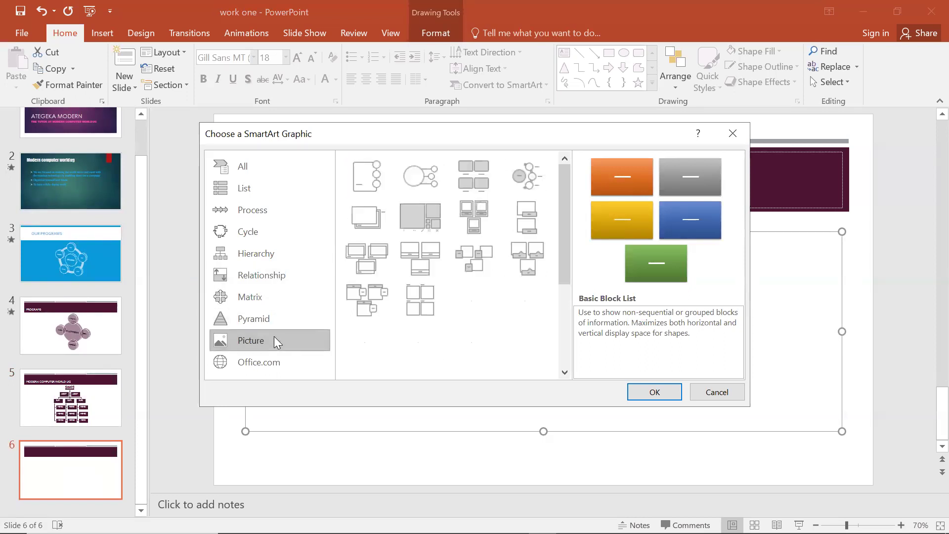
{"action": "left_click", "coordinate": [282, 362]}
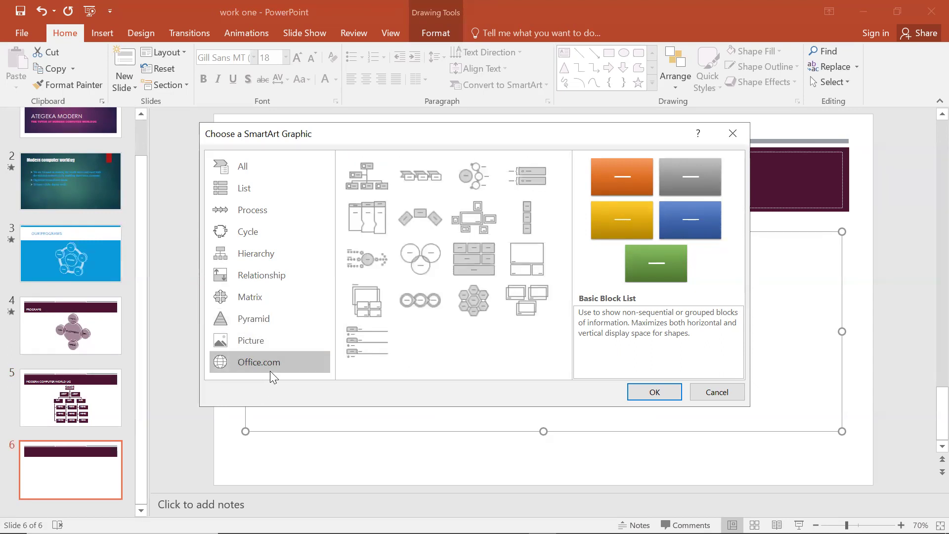
{"action": "left_click", "coordinate": [268, 166]}
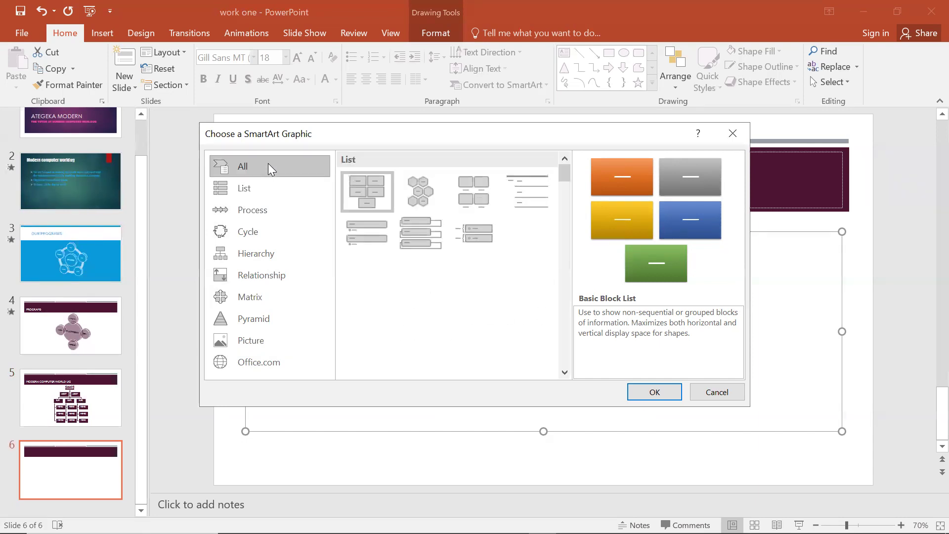
{"action": "left_click", "coordinate": [731, 134]}
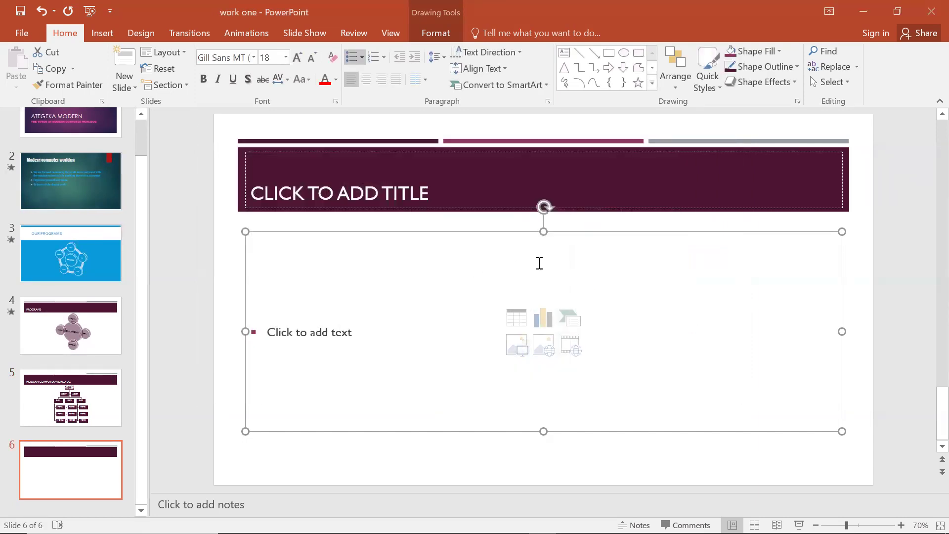
{"action": "key", "text": "ctrl+z"}
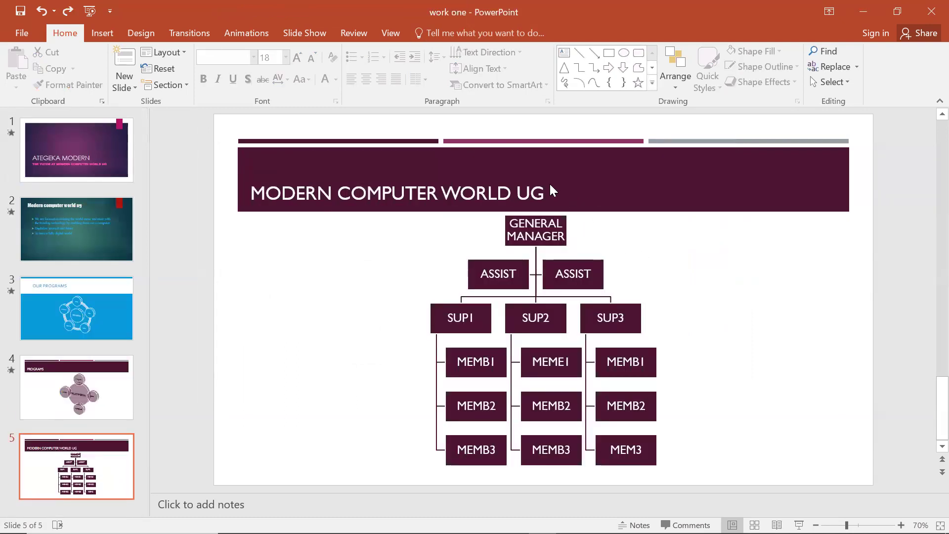
Drag the title box's bottom edge up so MODERN COMPUTER WORLD UG rises in the band
{"action": "left_click", "coordinate": [504, 193]}
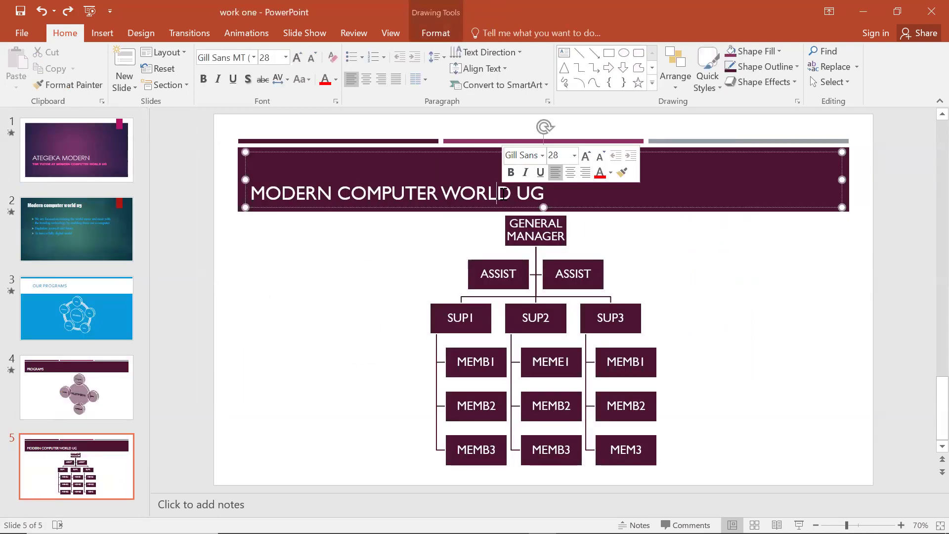
{"action": "left_click", "coordinate": [548, 193]}
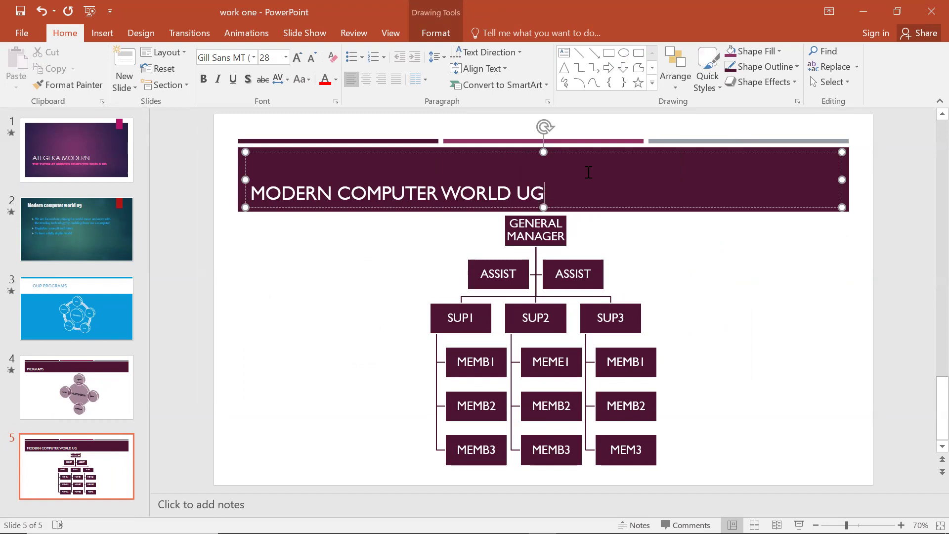
{"action": "left_click", "coordinate": [543, 206]}
{"action": "left_click_drag", "start_coordinate": [543, 206], "coordinate": [543, 180]}
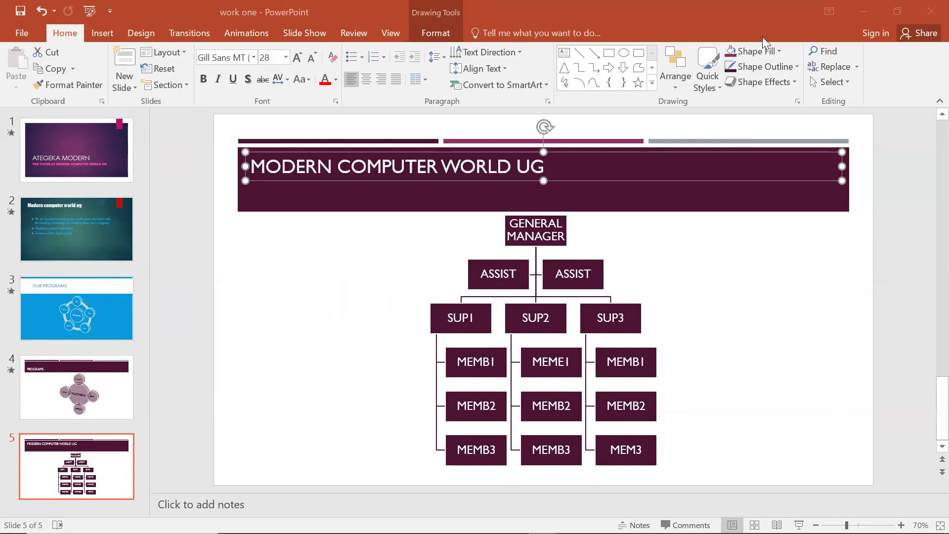
{"action": "left_click", "coordinate": [786, 13]}
Draw a new text box just below the slide 5 title
{"action": "double_click", "coordinate": [778, 31]}
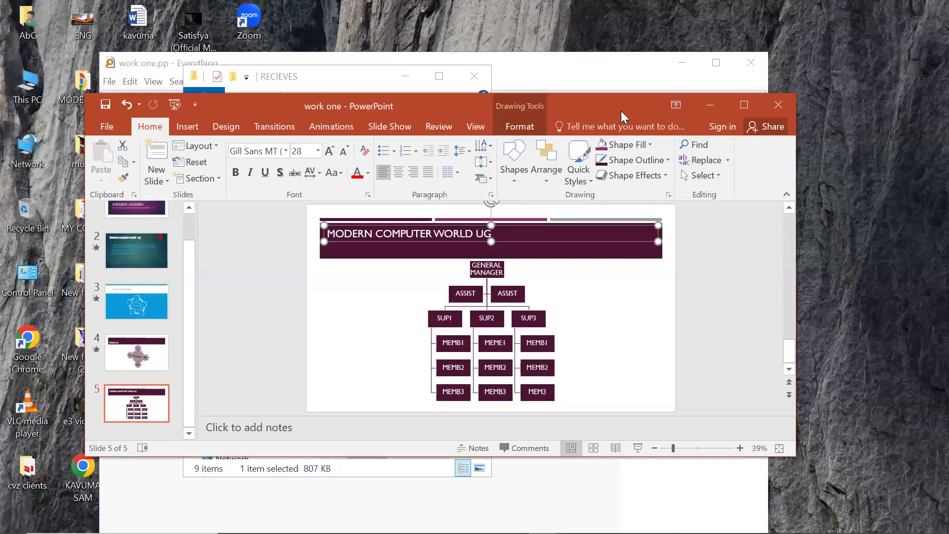
{"action": "left_click", "coordinate": [188, 128]}
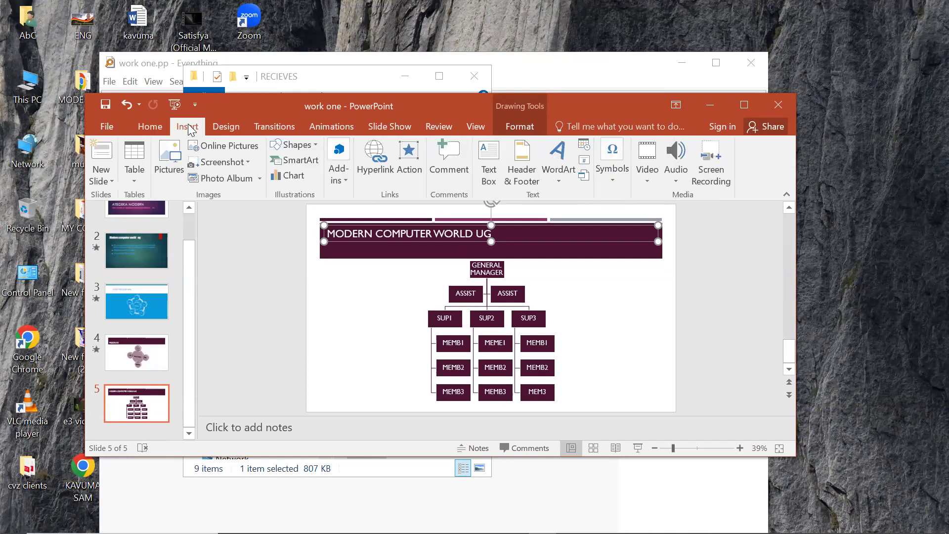
{"action": "left_click", "coordinate": [488, 155]}
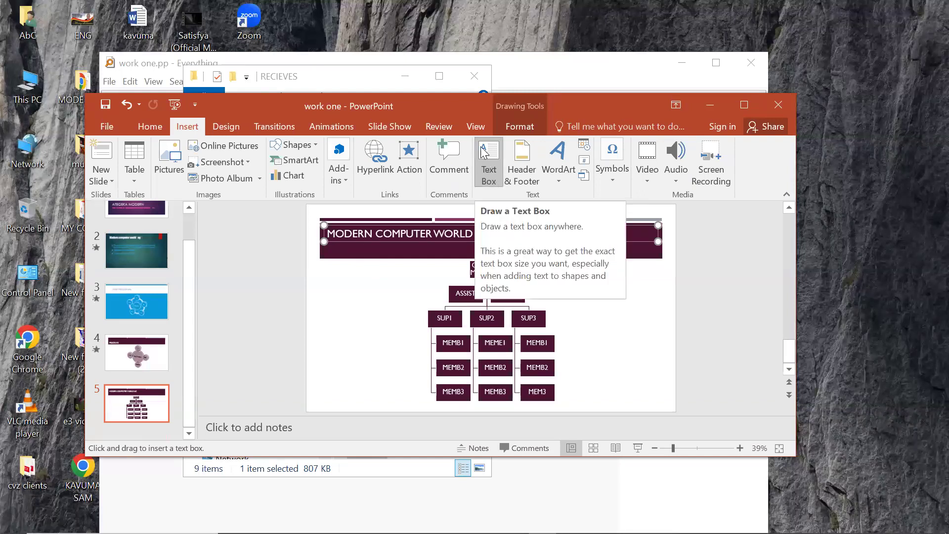
{"action": "left_click", "coordinate": [497, 184]}
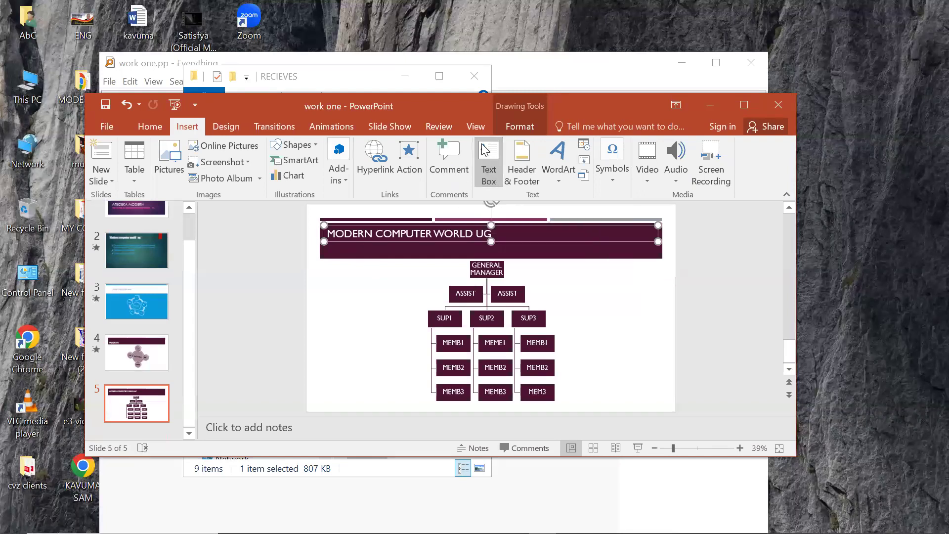
{"action": "left_click", "coordinate": [491, 170]}
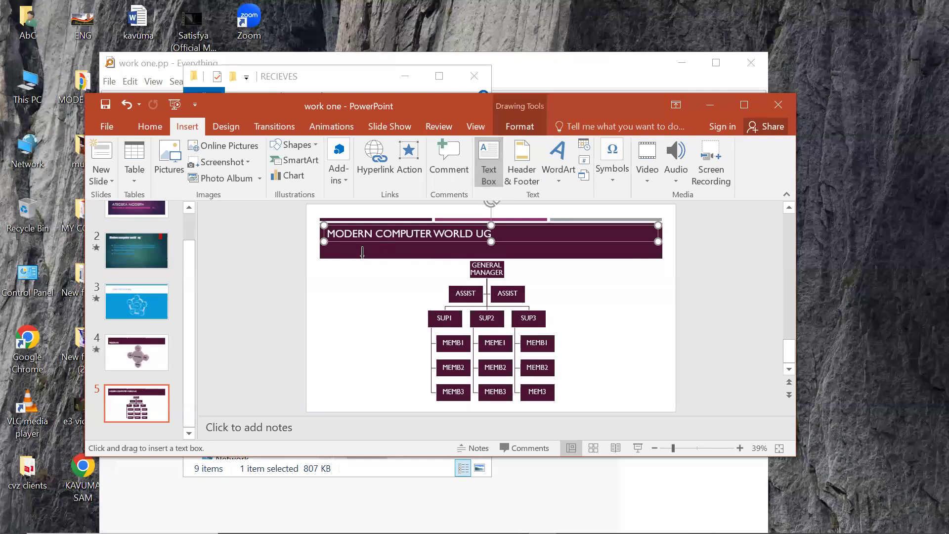
{"action": "left_click_drag", "start_coordinate": [362, 252], "coordinate": [663, 275]}
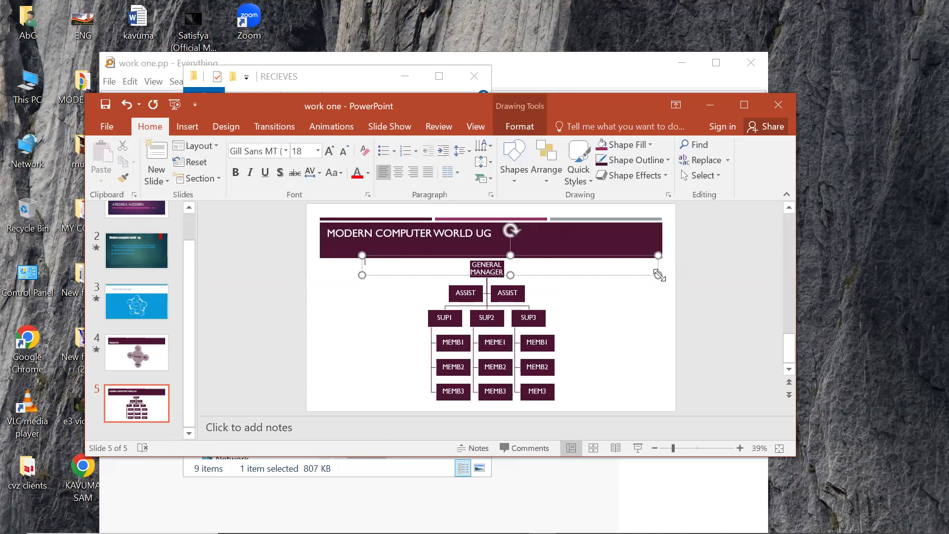
Move the text box into the title band and type 'OUR ORGANISATIONAL CHART'
{"action": "left_click", "coordinate": [744, 105]}
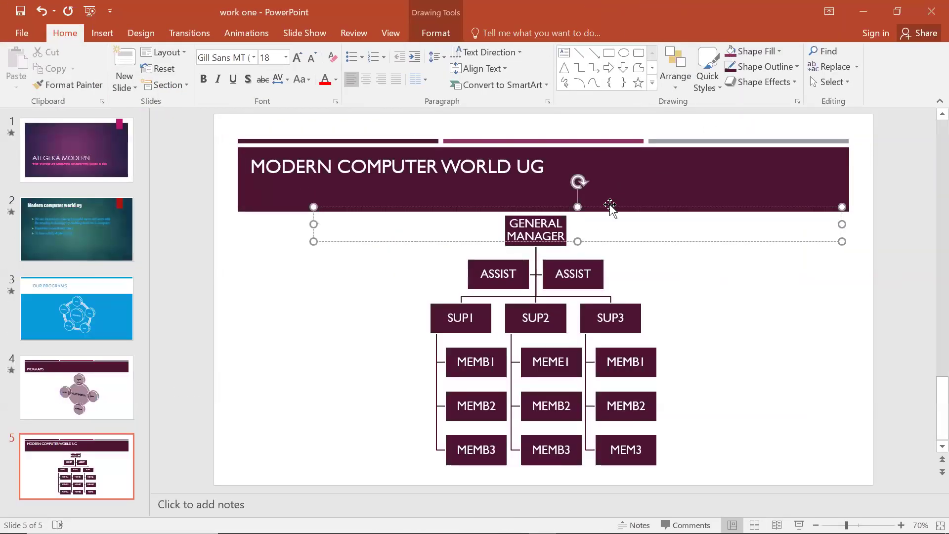
{"action": "left_click_drag", "start_coordinate": [609, 204], "coordinate": [555, 182]}
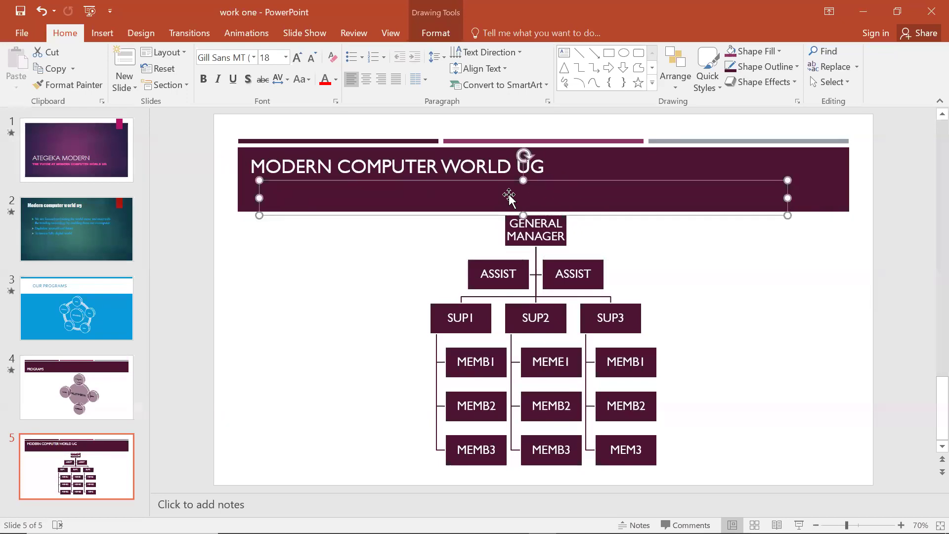
{"action": "right_click", "coordinate": [509, 196]}
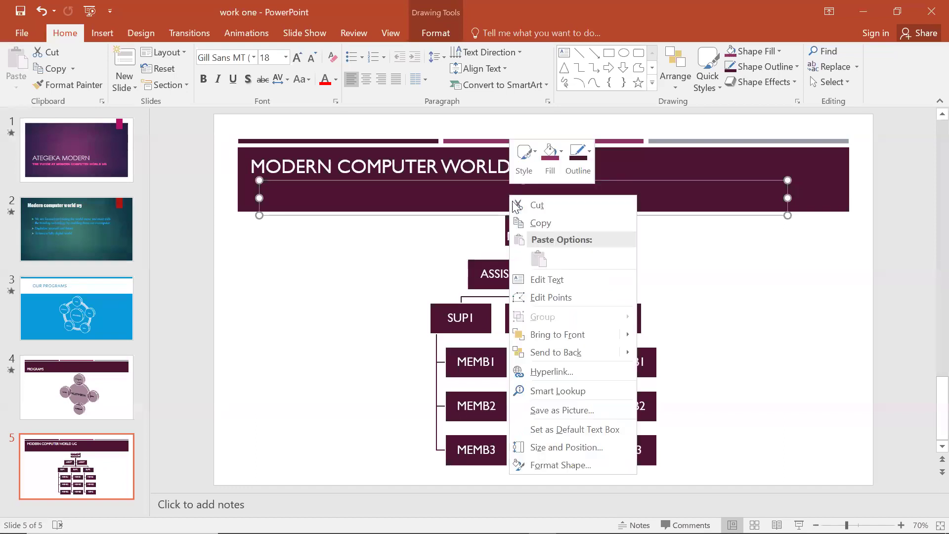
{"action": "left_click", "coordinate": [548, 280]}
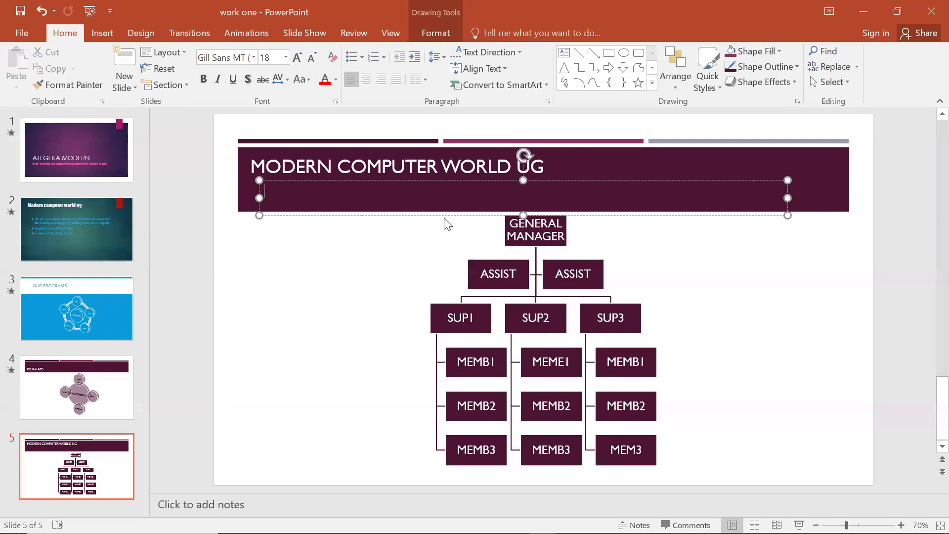
{"action": "type", "text": "OUR "}
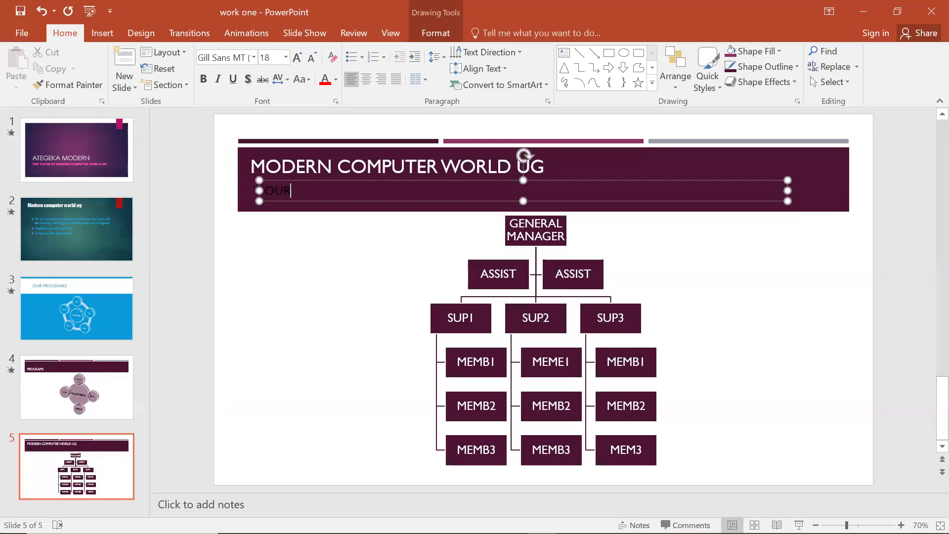
{"action": "type", "text": "ORGANISAT"}
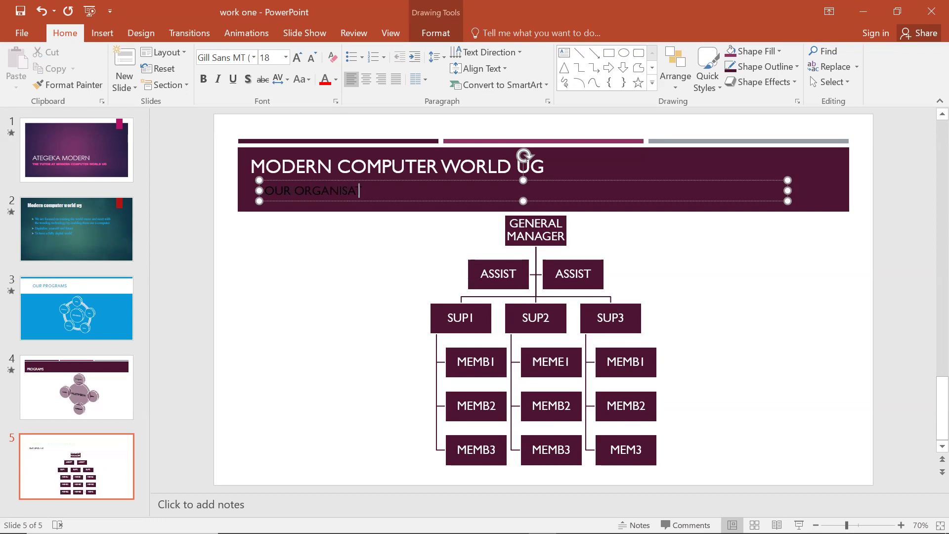
{"action": "type", "text": "IONAL CHART"}
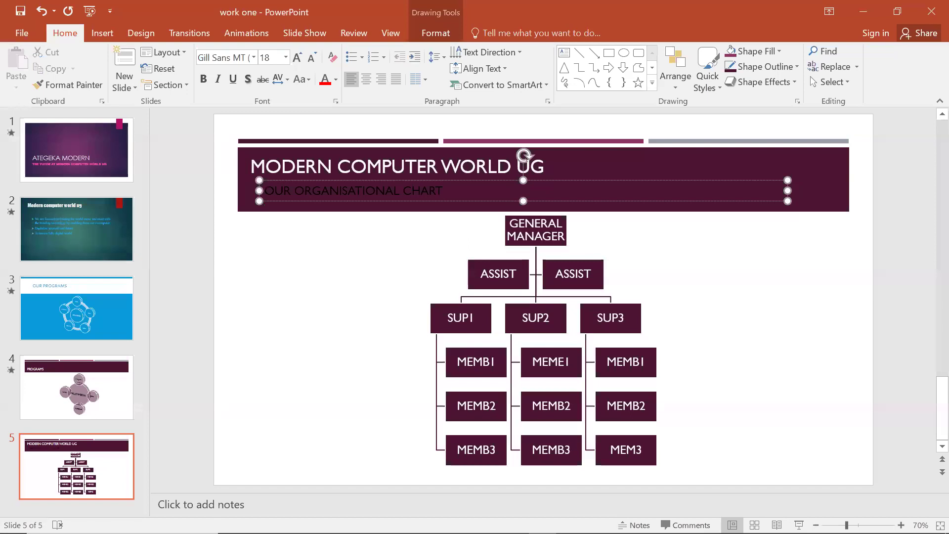
Format the subtitle text as white, centred and 24 pt
{"action": "key", "text": "shift+Home"}
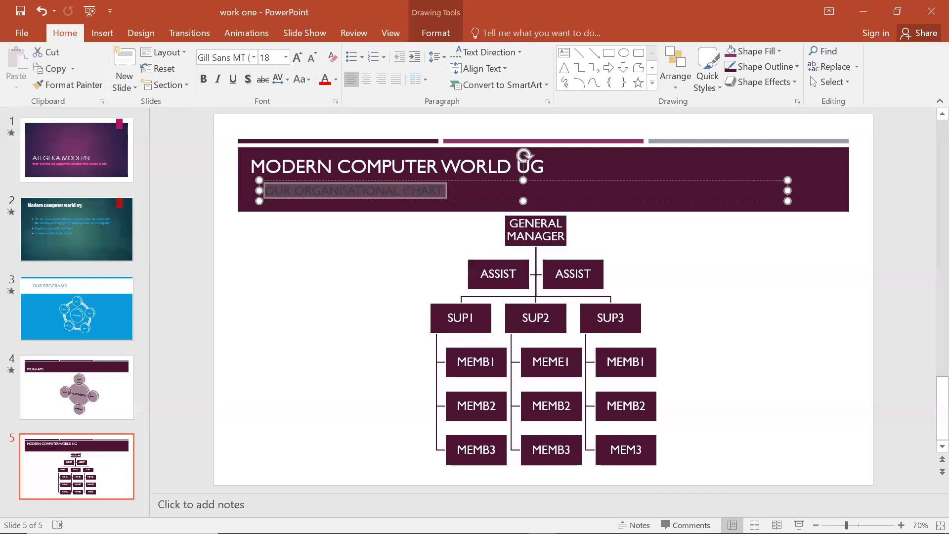
{"action": "left_click", "coordinate": [336, 79]}
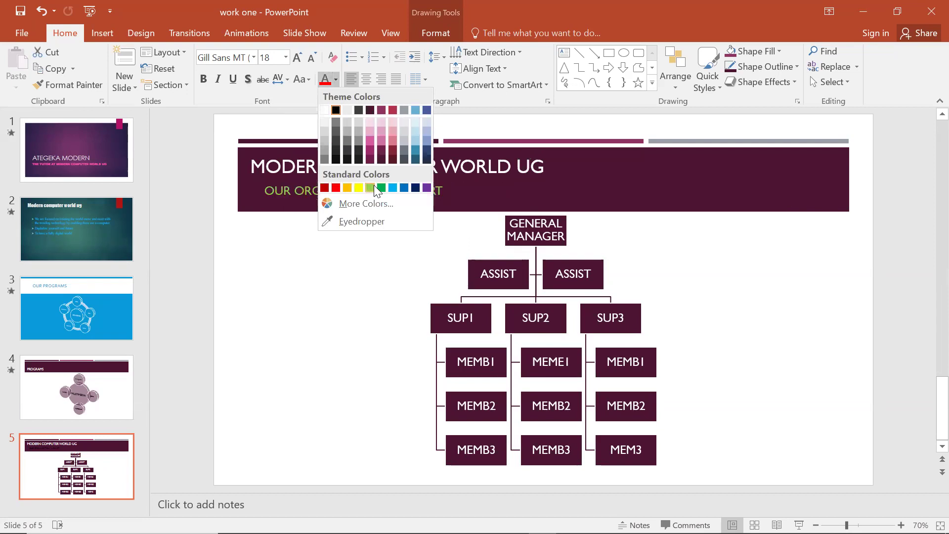
{"action": "left_click", "coordinate": [322, 110]}
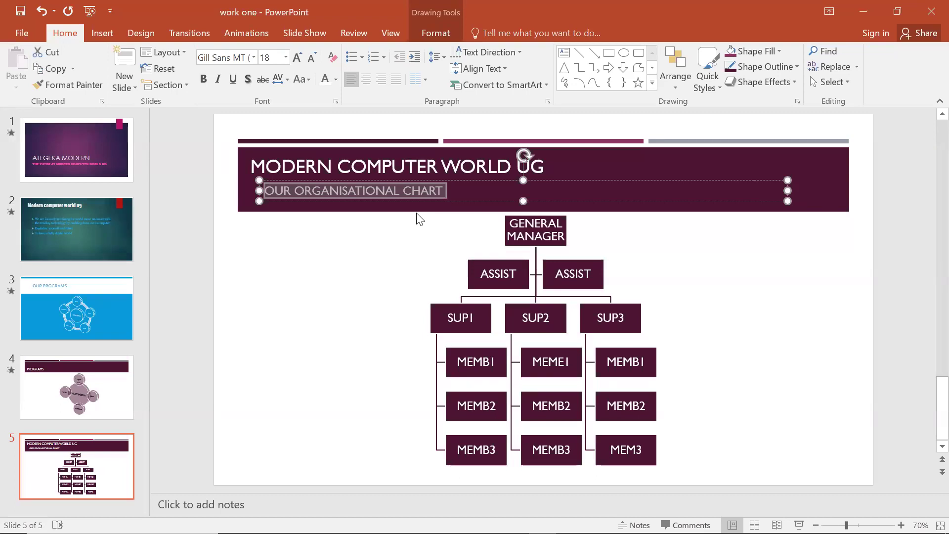
{"action": "key", "text": "ctrl+e"}
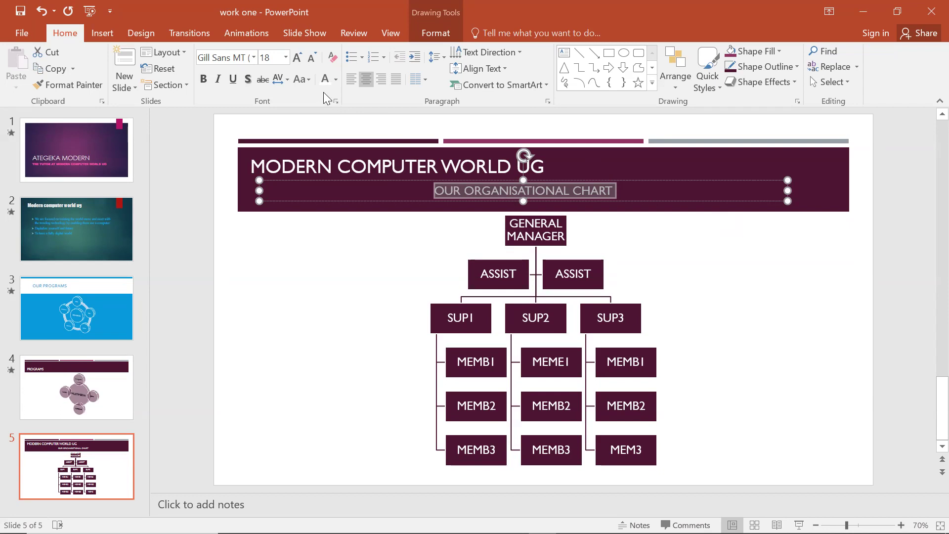
{"action": "left_click", "coordinate": [288, 60]}
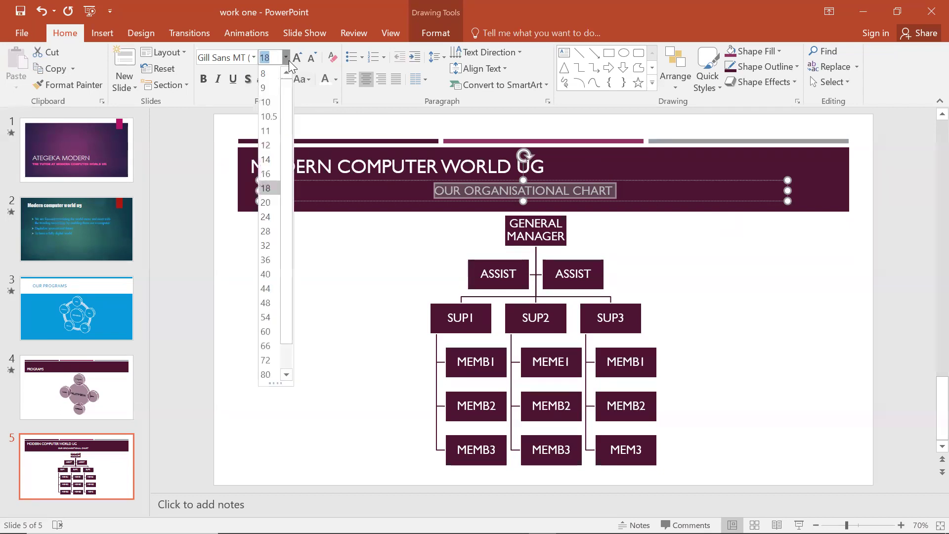
{"action": "left_click", "coordinate": [271, 211]}
{"action": "left_click", "coordinate": [722, 273]}
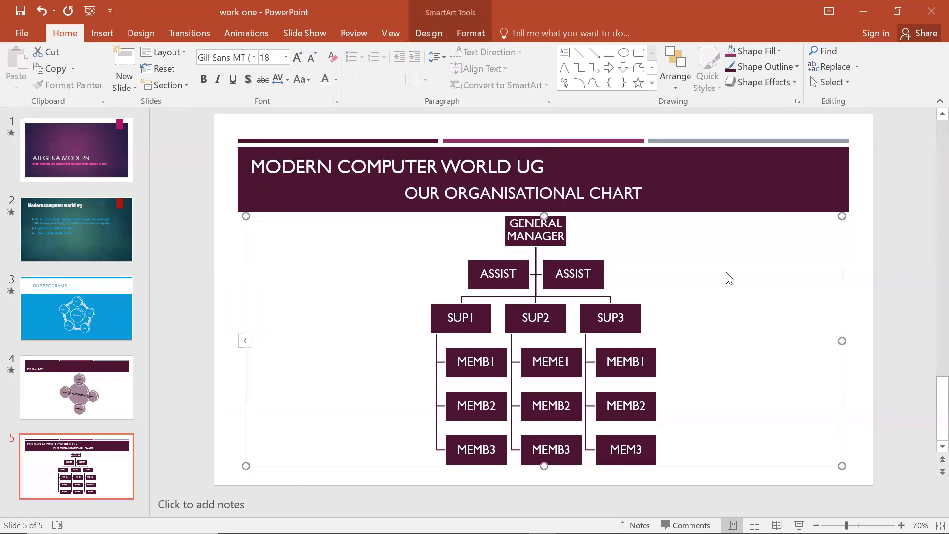
{"action": "left_click", "coordinate": [566, 168]}
Centre the MODERN COMPUTER WORLD UG title text
{"action": "left_click", "coordinate": [534, 163]}
{"action": "key", "text": "ctrl+a"}
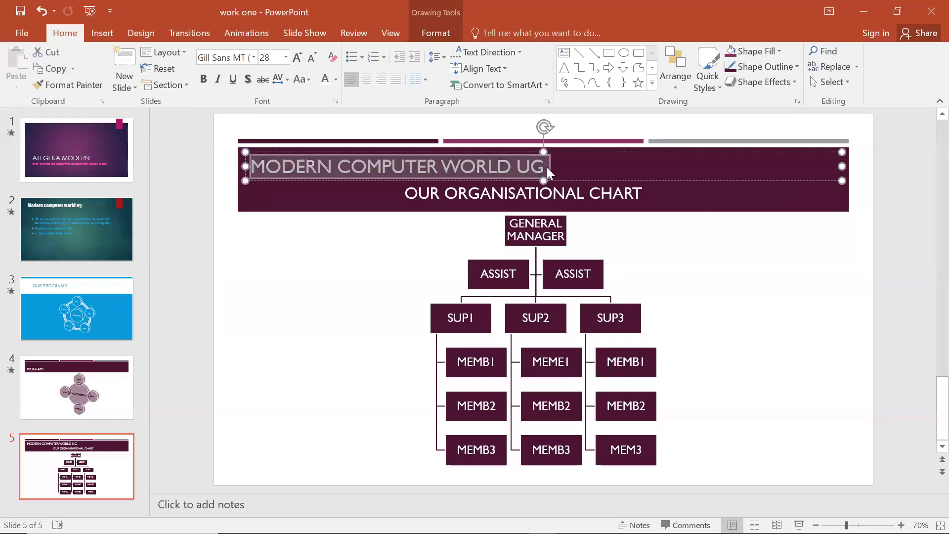
{"action": "key", "text": "ctrl+e"}
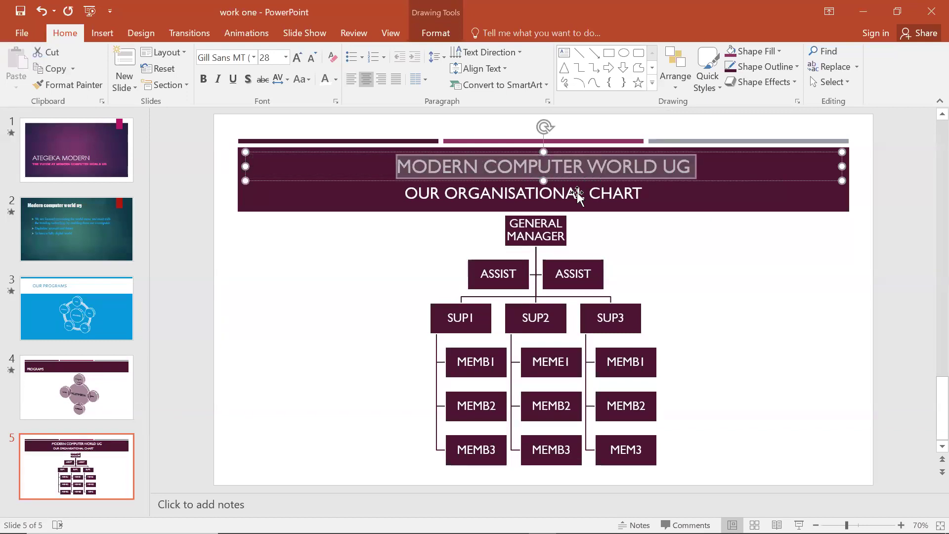
{"action": "left_click", "coordinate": [690, 256]}
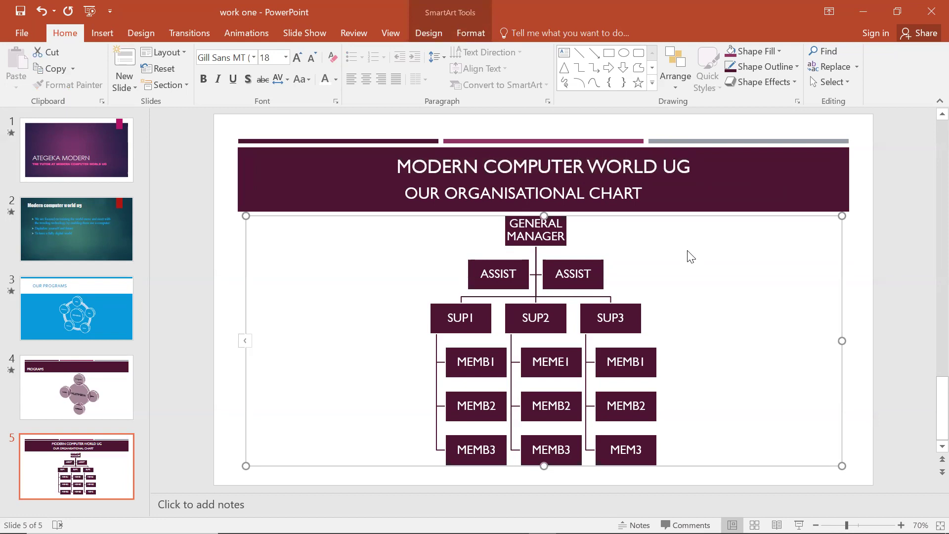
Enlarge the title text from 28 to 36 pt
{"action": "left_click", "coordinate": [638, 173]}
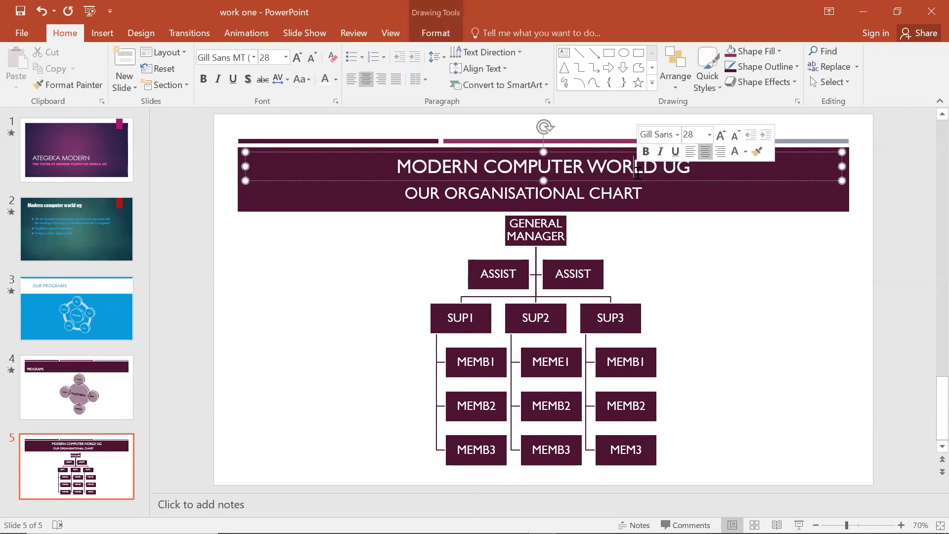
{"action": "key", "text": "ctrl+a"}
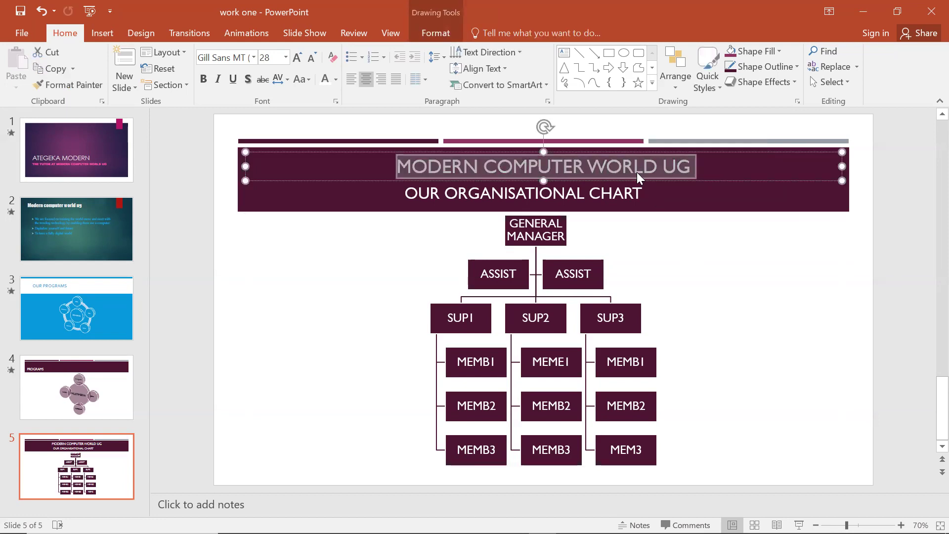
{"action": "key", "text": "ctrl+shift+period"}
{"action": "key", "text": "ctrl+shift+period"}
{"action": "left_click", "coordinate": [750, 339]}
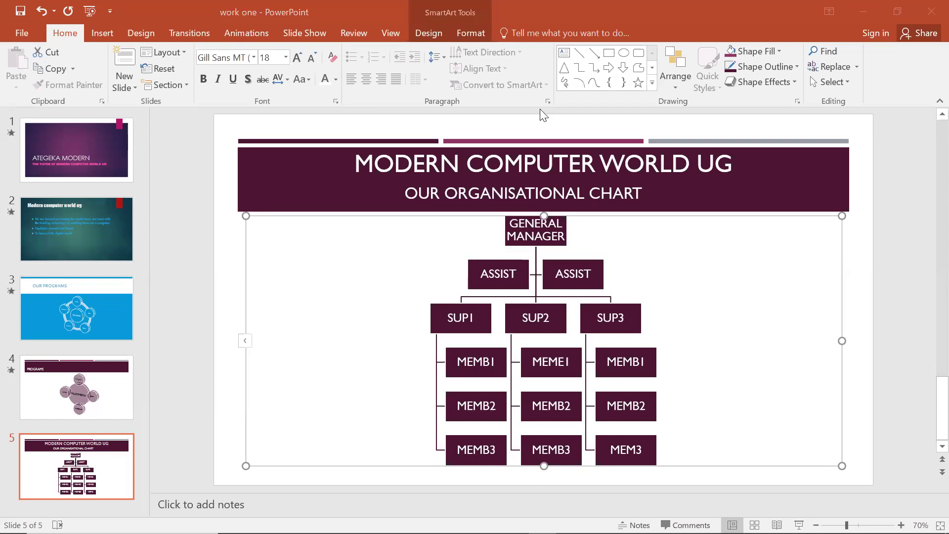
{"action": "double_click", "coordinate": [768, 16]}
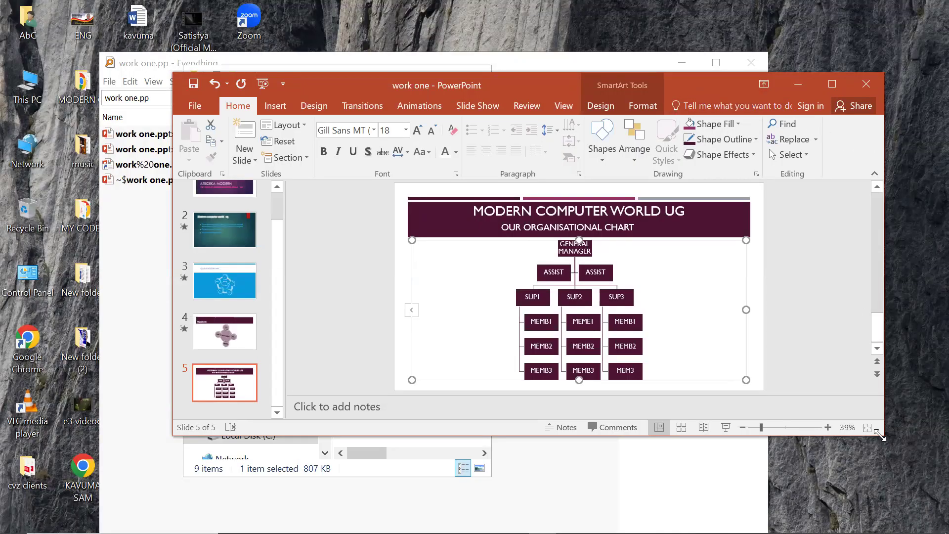
{"action": "left_click_drag", "start_coordinate": [879, 435], "coordinate": [946, 531]}
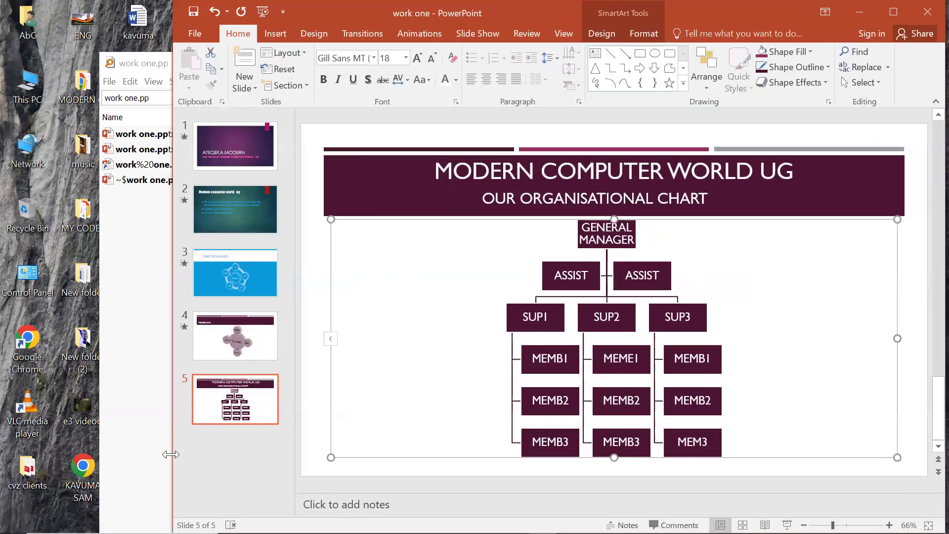
{"action": "left_click_drag", "start_coordinate": [170, 454], "coordinate": [4, 458]}
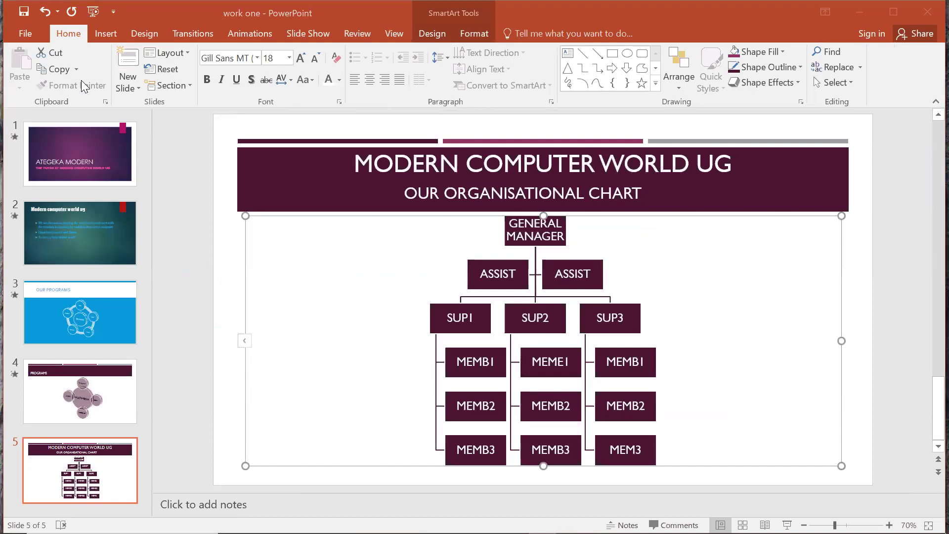
Scroll to slide 5 and expand the complete Design themes gallery
{"action": "scroll", "coordinate": [81, 80], "scroll_direction": "down", "scroll_amount": 1}
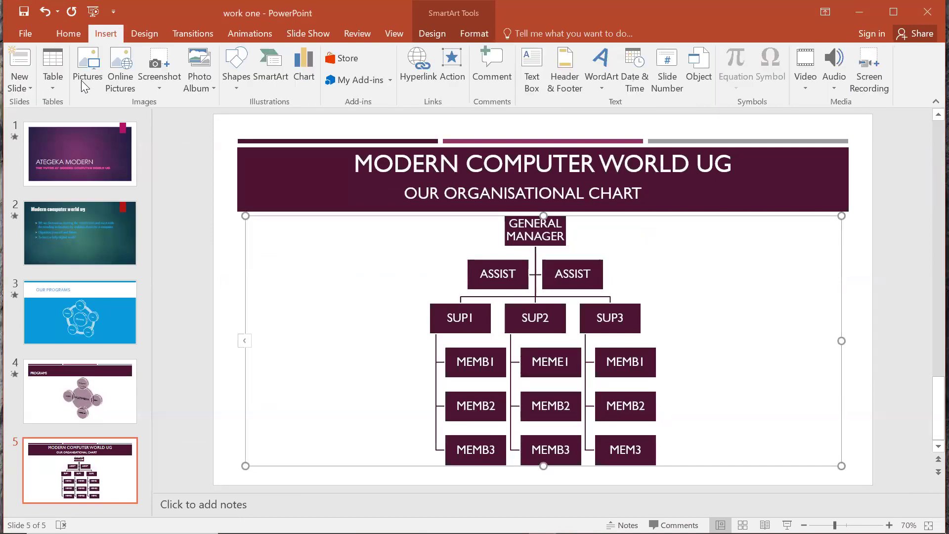
{"action": "scroll", "coordinate": [81, 80], "scroll_direction": "down", "scroll_amount": 1}
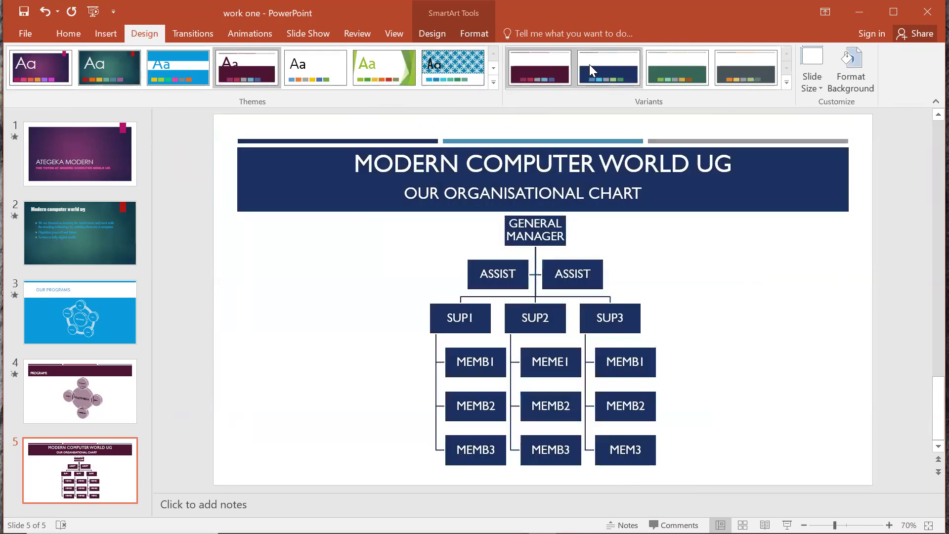
{"action": "left_click", "coordinate": [493, 83]}
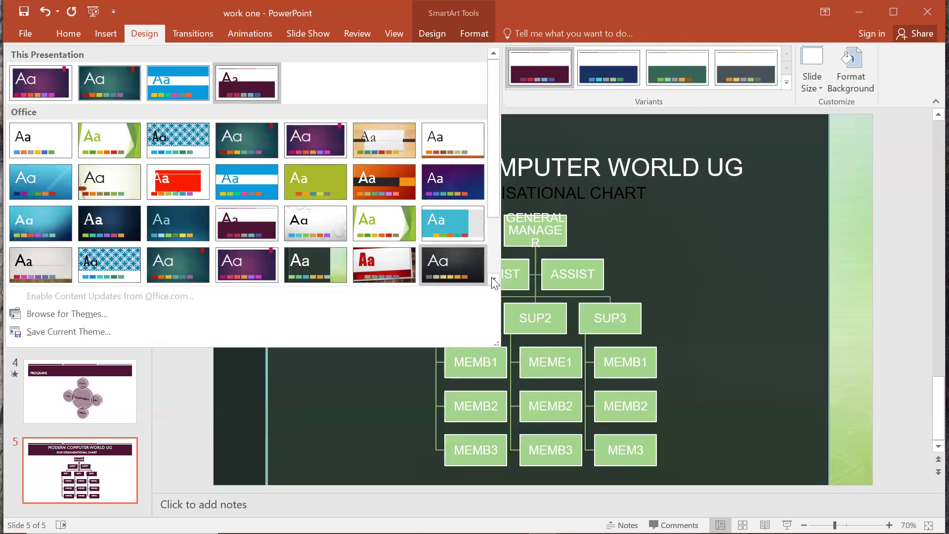
Apply the Quotable theme to slide 5 only, turning its org chart teal
{"action": "left_click", "coordinate": [493, 279]}
{"action": "left_click", "coordinate": [492, 280]}
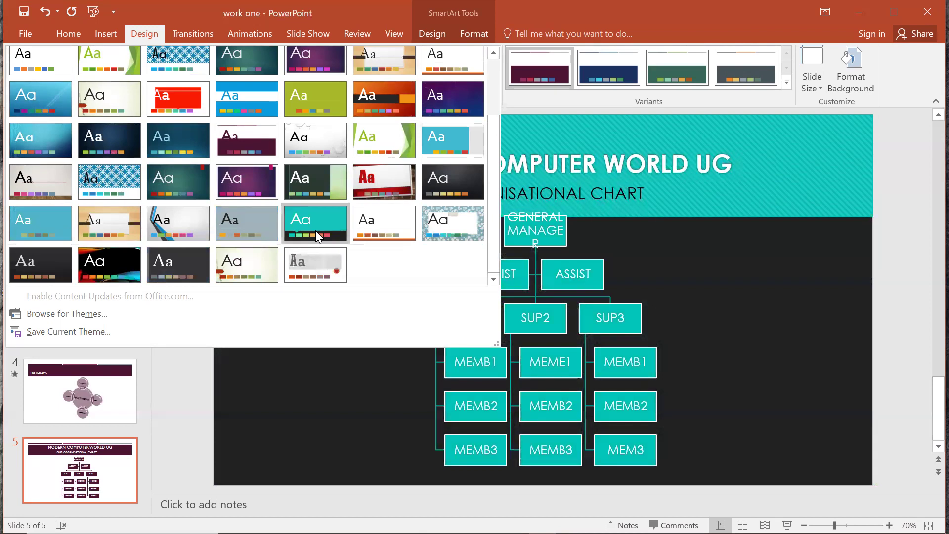
{"action": "right_click", "coordinate": [315, 230]}
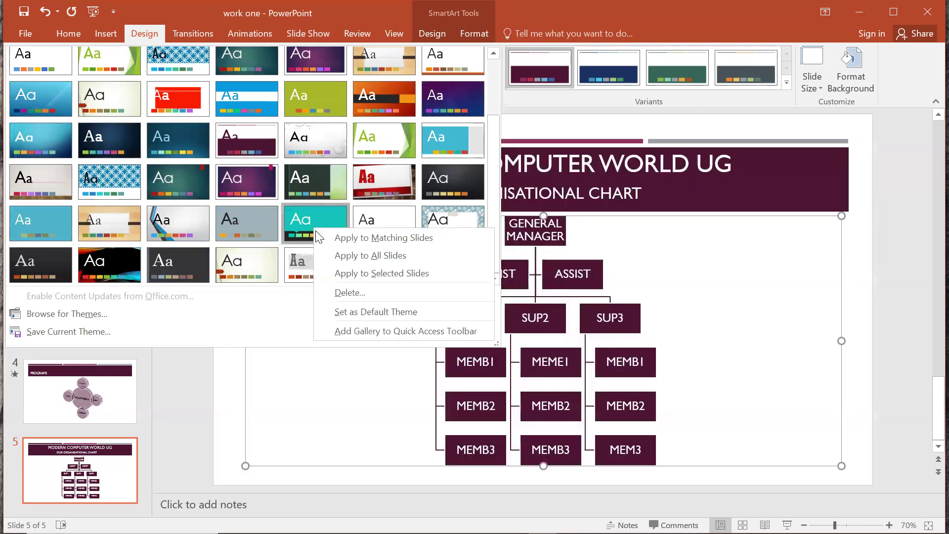
{"action": "left_click", "coordinate": [367, 272]}
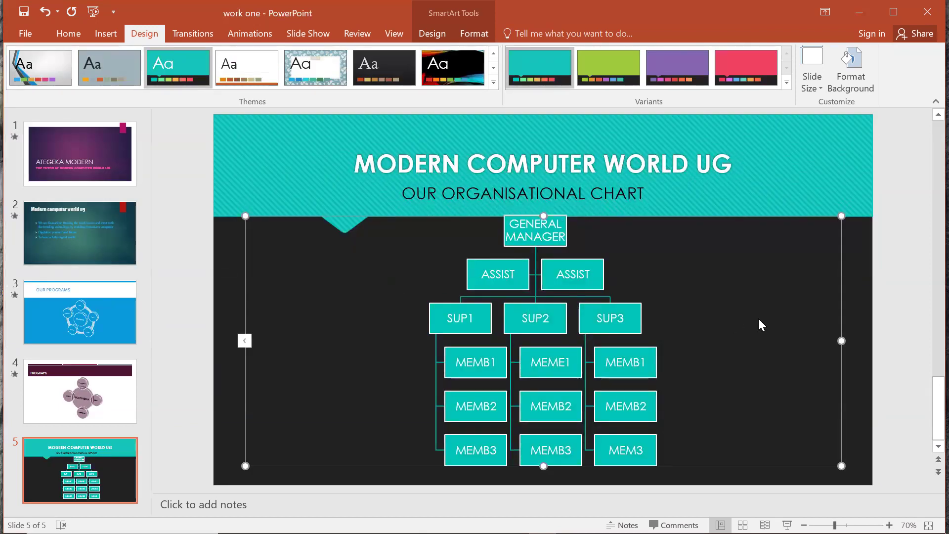
Restore the PowerPoint window, then maximize it back to full screen
{"action": "double_click", "coordinate": [780, 12]}
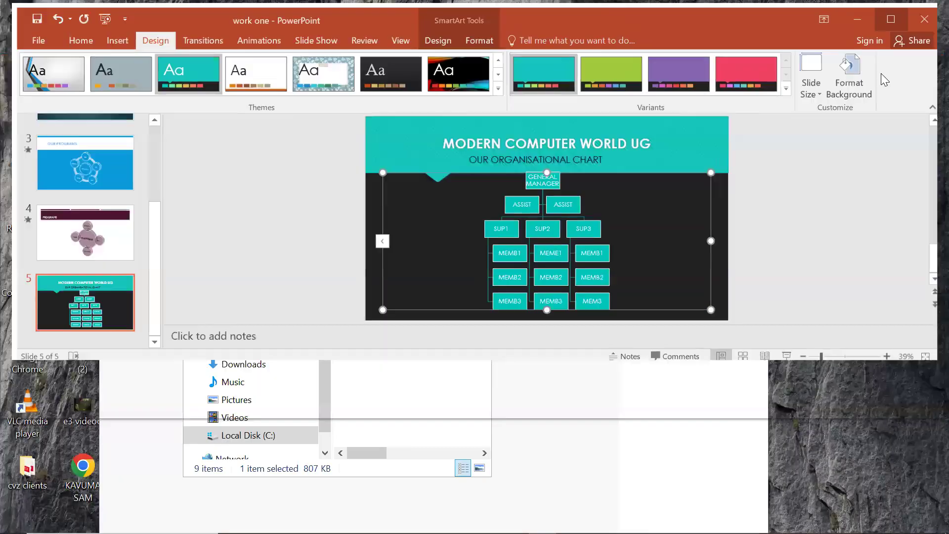
{"action": "left_click", "coordinate": [881, 73]}
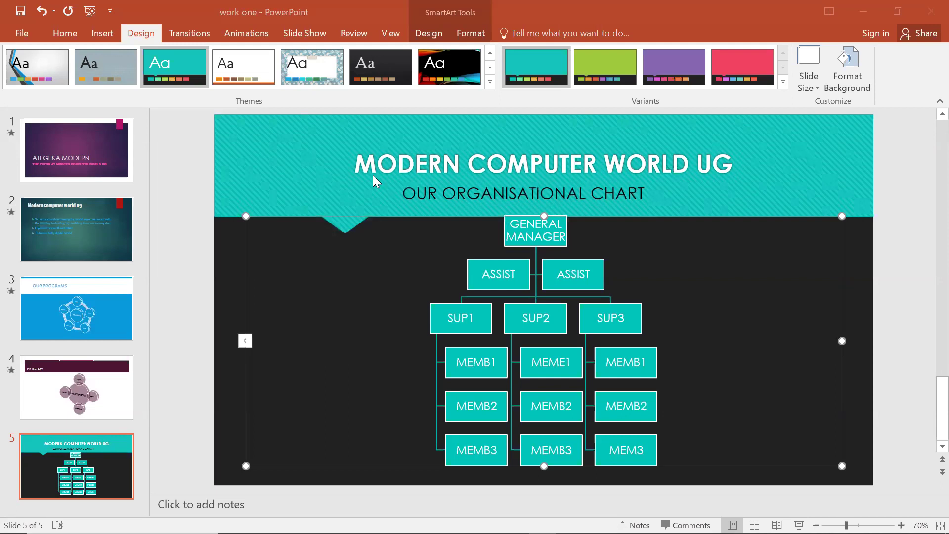
Preview the Wipe, Split, Reveal and Random Bars transitions on slide 5
{"action": "left_click", "coordinate": [195, 30]}
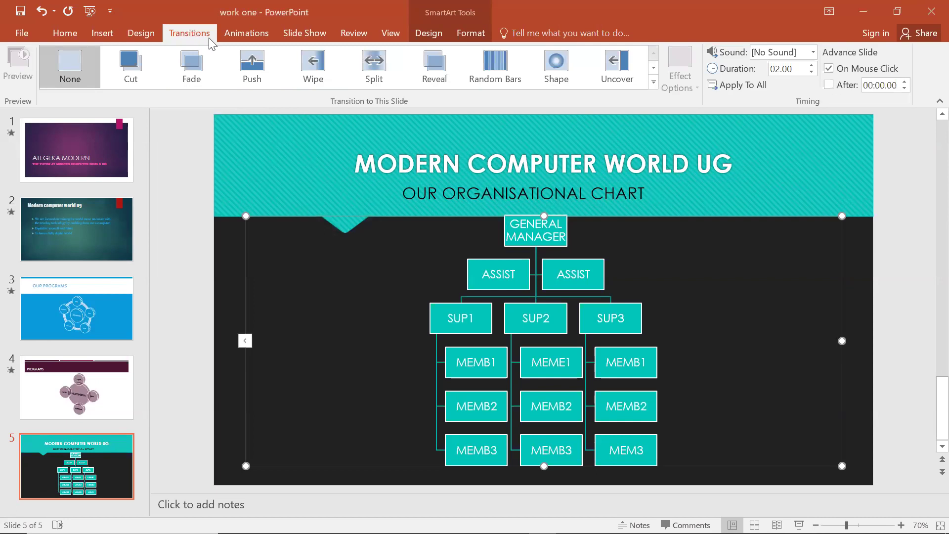
{"action": "left_click", "coordinate": [312, 67]}
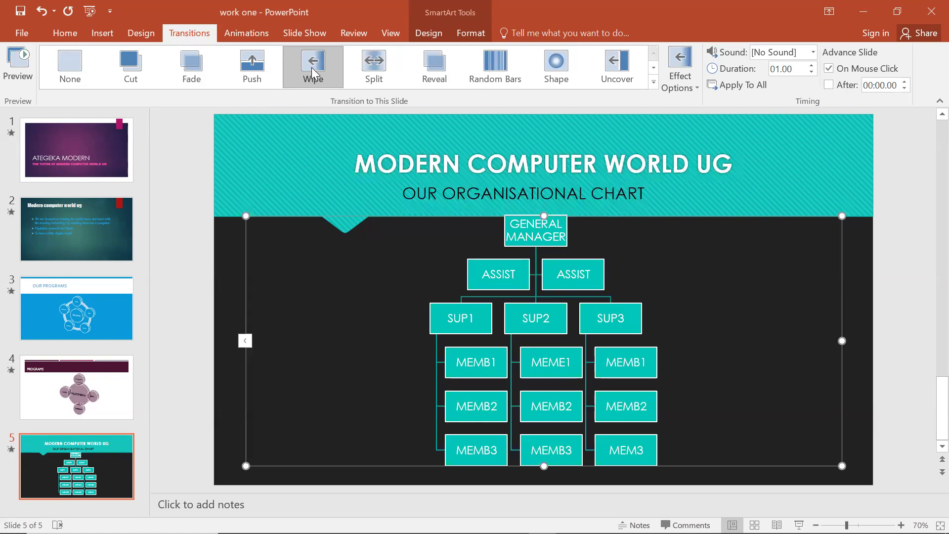
{"action": "left_click", "coordinate": [372, 67]}
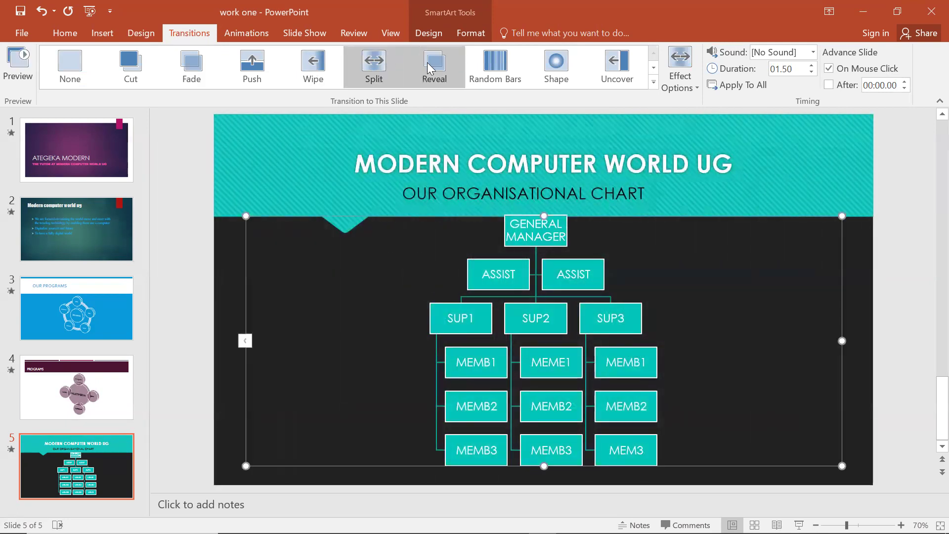
{"action": "left_click", "coordinate": [434, 66]}
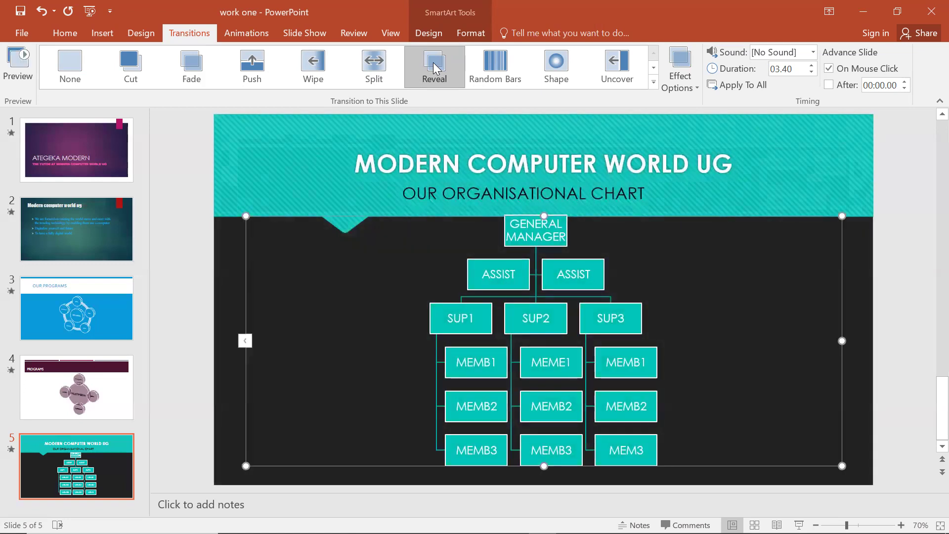
{"action": "left_click", "coordinate": [494, 70]}
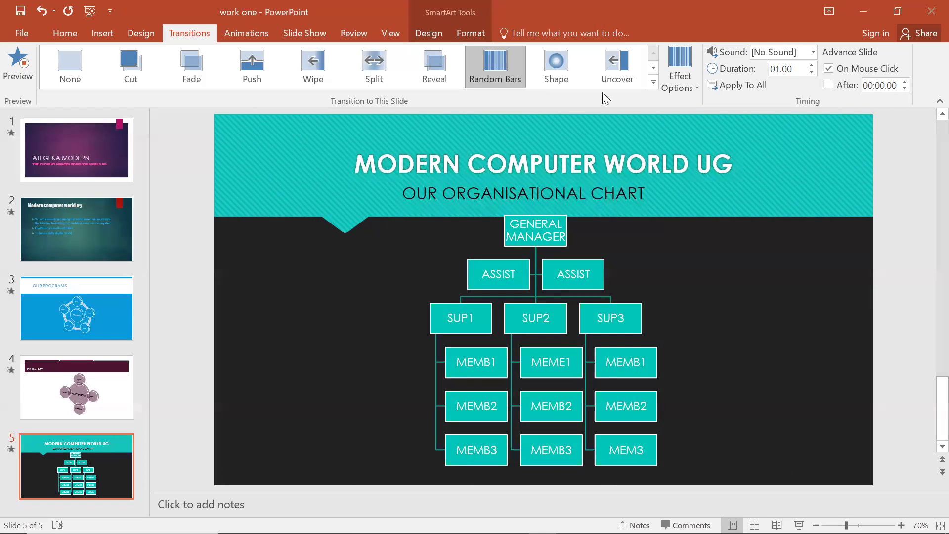
Settle on the Honeycomb transition for slide 5, then view slide 1
{"action": "left_click", "coordinate": [654, 84]}
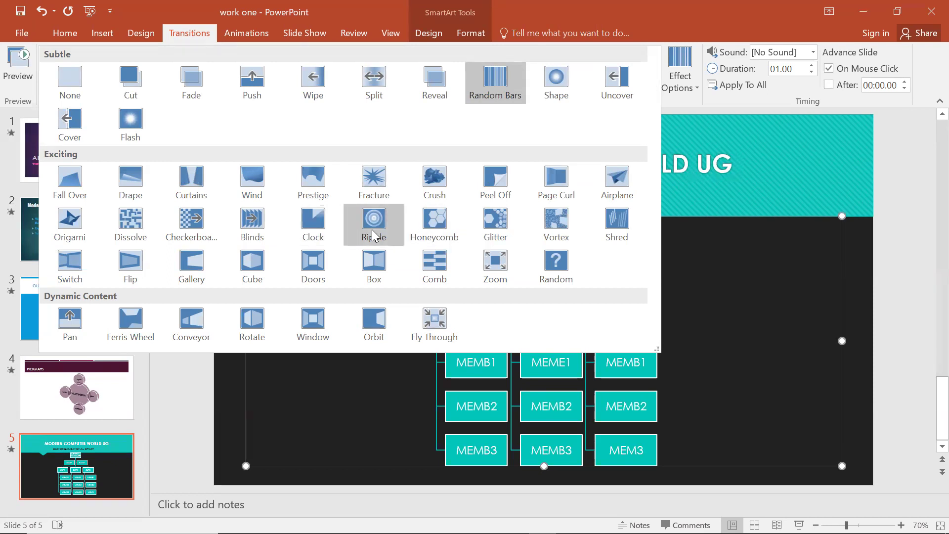
{"action": "left_click", "coordinate": [447, 227]}
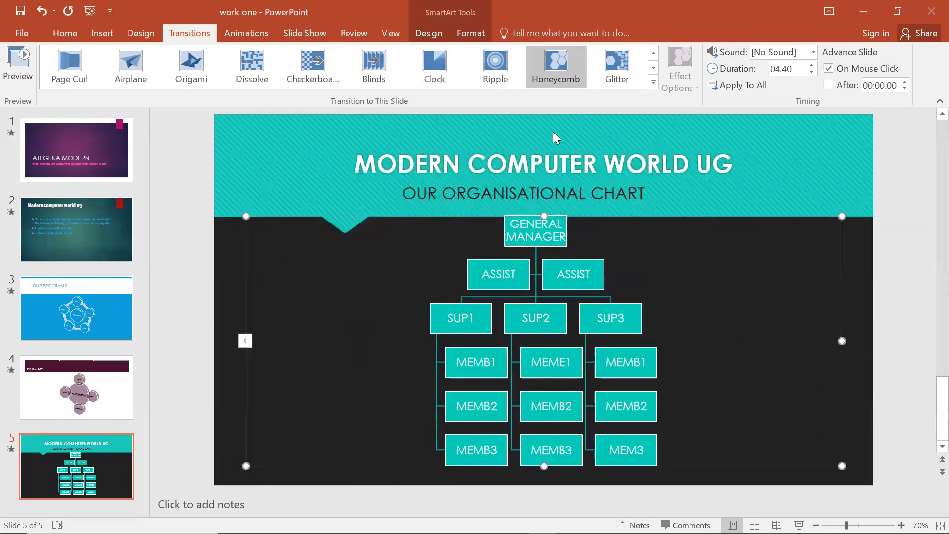
{"action": "left_click", "coordinate": [111, 173]}
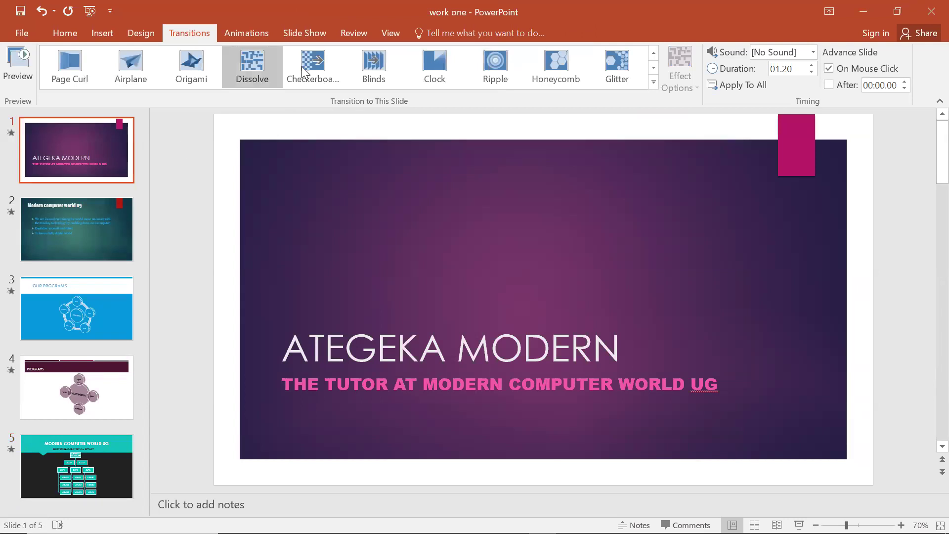
Play the deck as a slide show, then save the presentation with Ctrl+S
{"action": "left_click", "coordinate": [300, 34]}
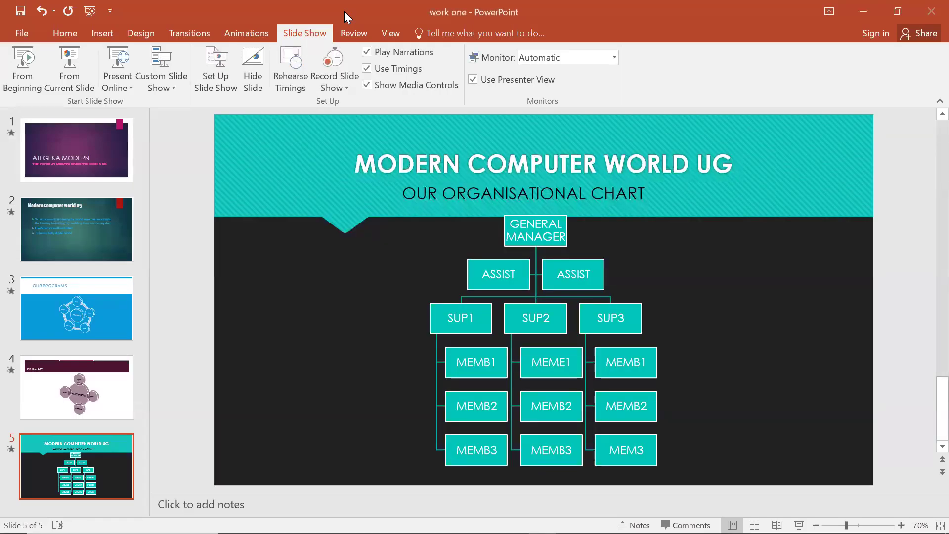
{"action": "key", "text": "ctrl+s"}
Give slide 5's title the Fill Color emphasis animation
{"action": "left_click", "coordinate": [484, 167]}
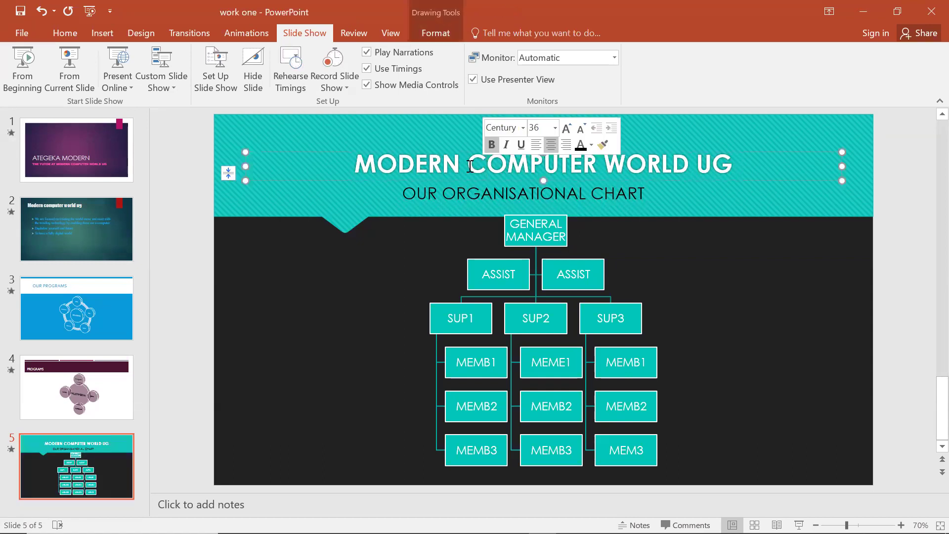
{"action": "left_click", "coordinate": [240, 34]}
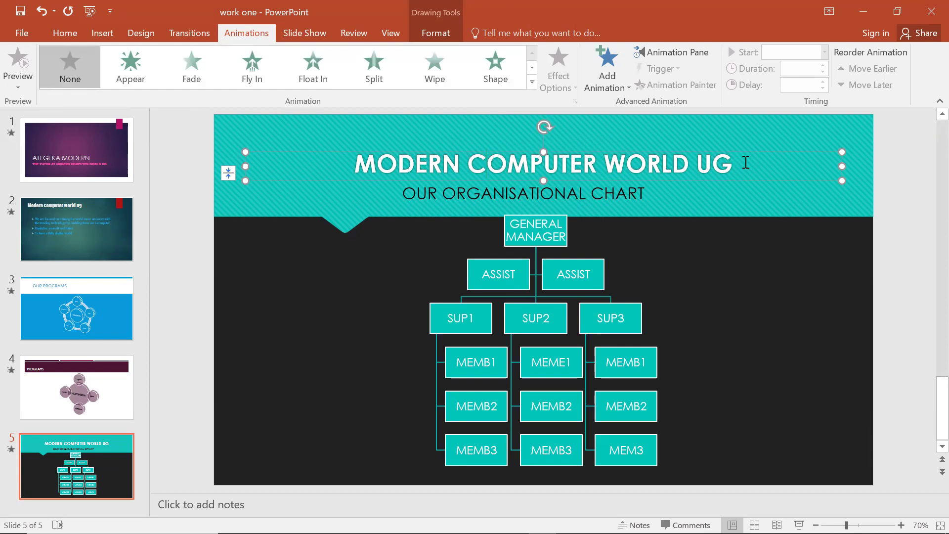
{"action": "triple_click", "coordinate": [745, 162]}
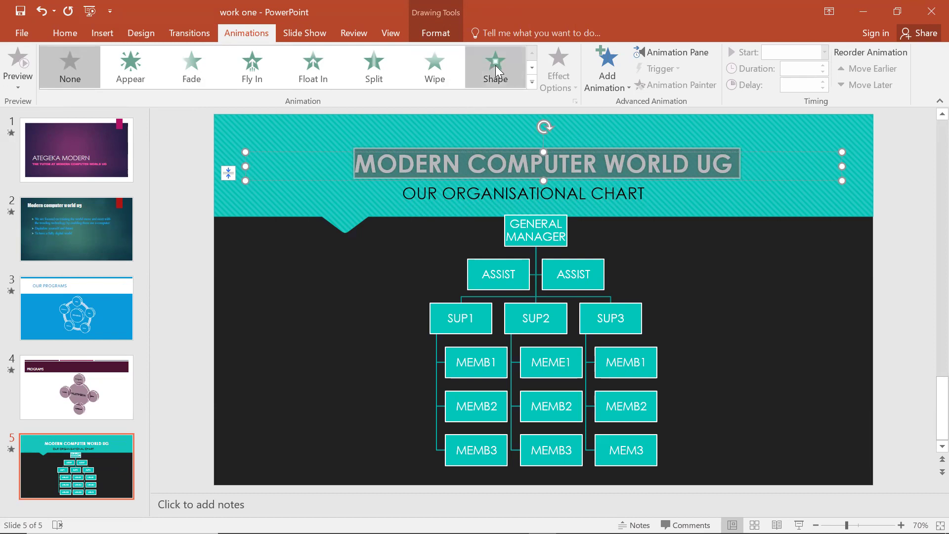
{"action": "left_click", "coordinate": [531, 82]}
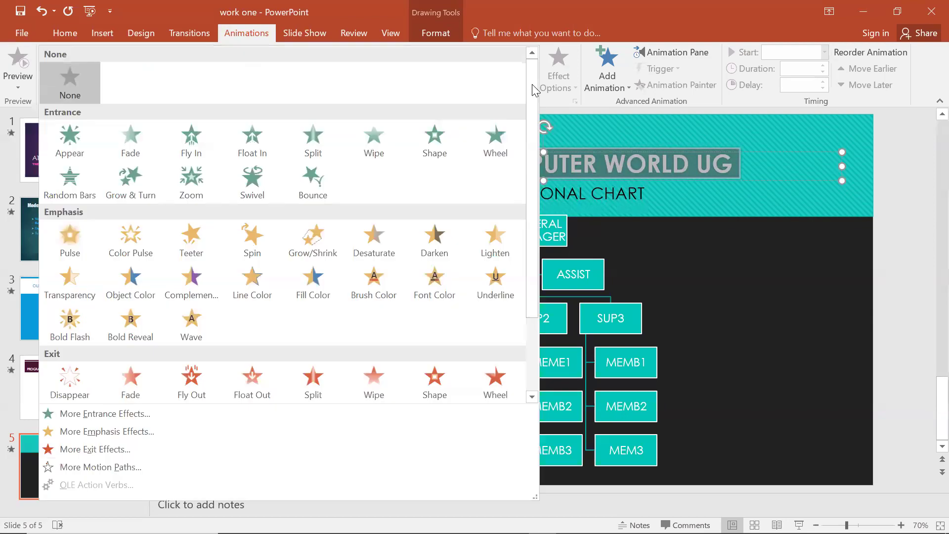
{"action": "left_click", "coordinate": [307, 288]}
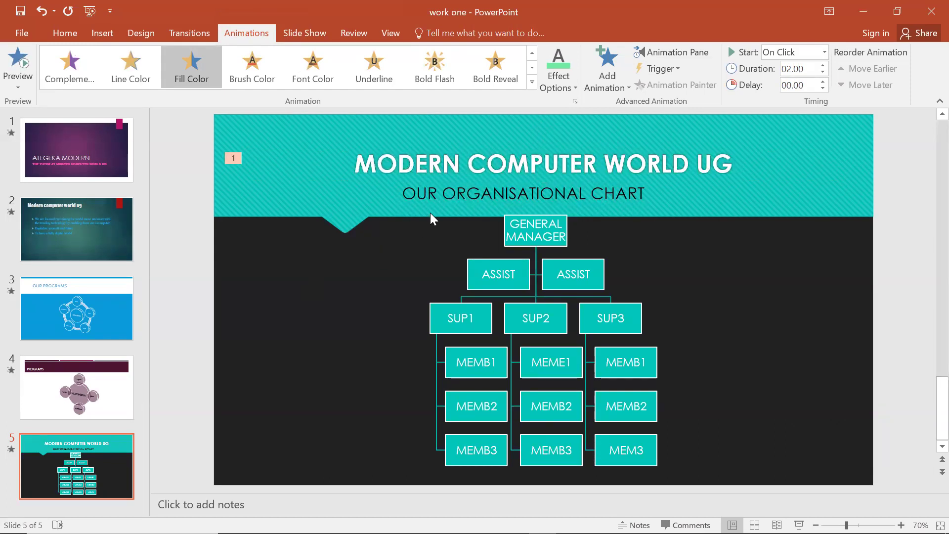
Give the subtitle the Swivel entrance animation
{"action": "left_click", "coordinate": [430, 195]}
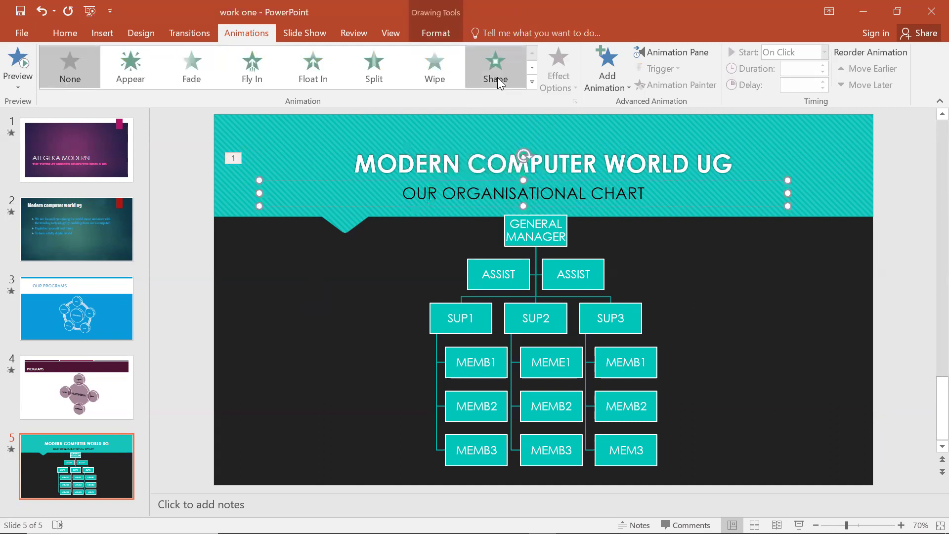
{"action": "left_click", "coordinate": [532, 82]}
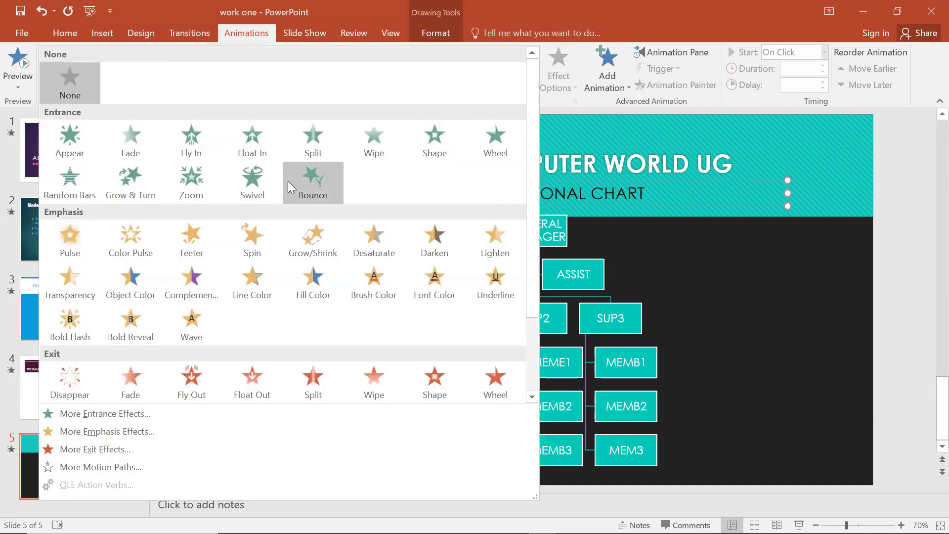
{"action": "left_click", "coordinate": [262, 174]}
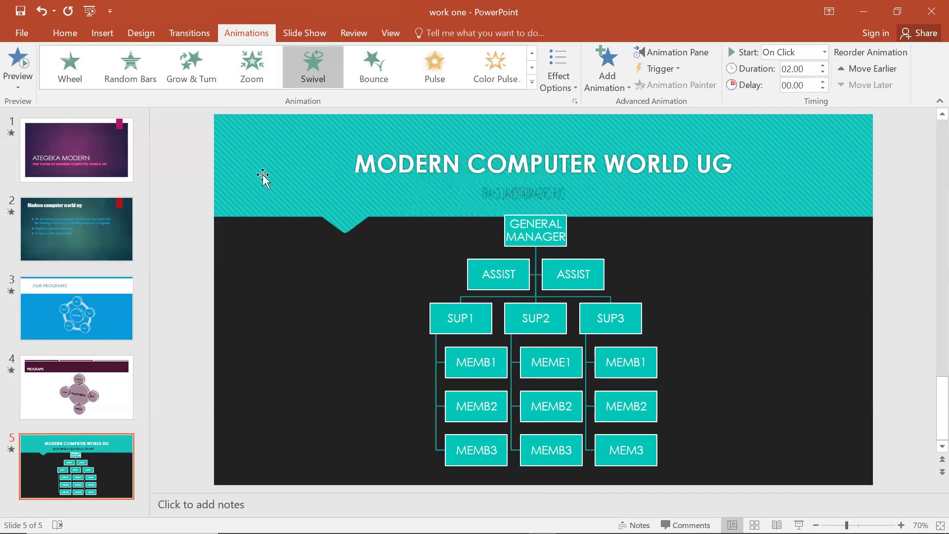
Make the org chart Spin as an emphasis animation
{"action": "left_click", "coordinate": [518, 308]}
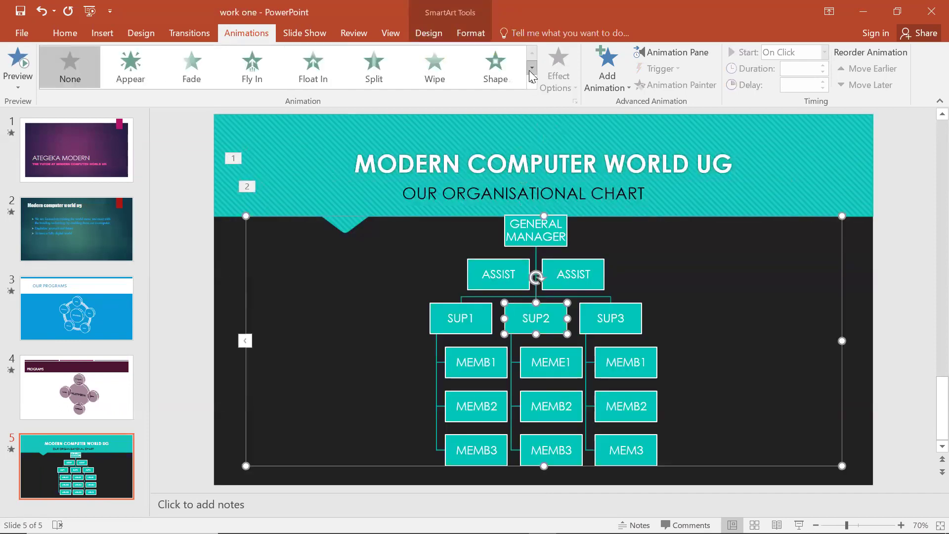
{"action": "left_click", "coordinate": [531, 83]}
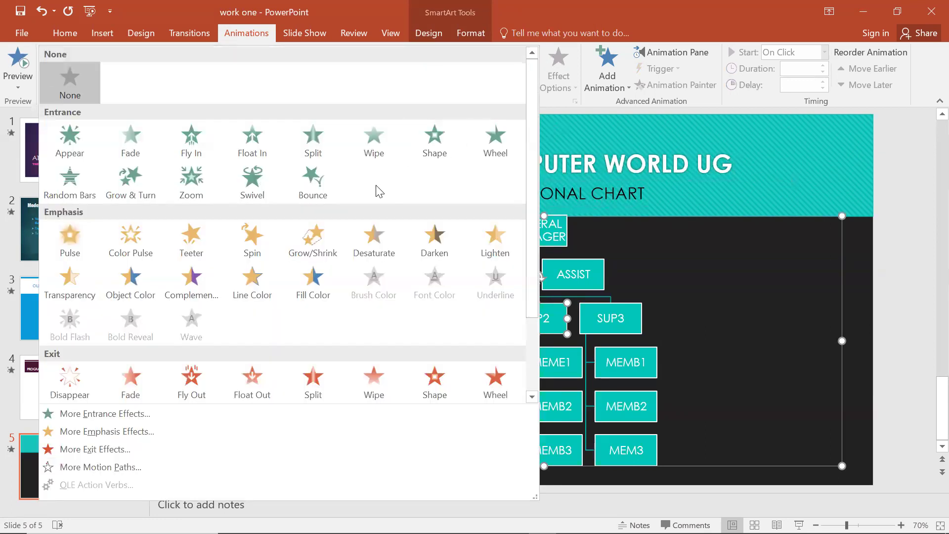
{"action": "left_click", "coordinate": [252, 240]}
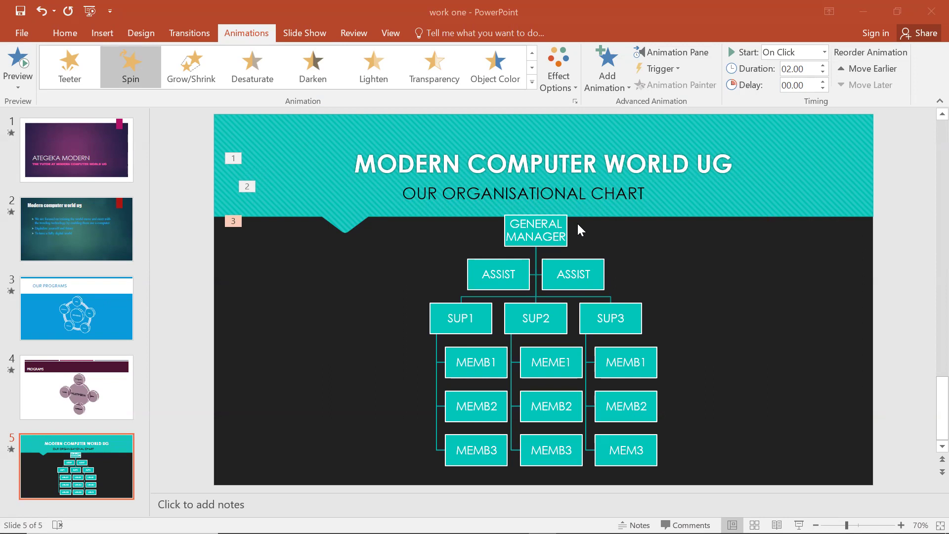
{"action": "key", "text": "XF86AudioRaiseVolume"}
{"action": "mouse_move", "coordinate": [376, 530]}
{"action": "left_click", "coordinate": [490, 368]}
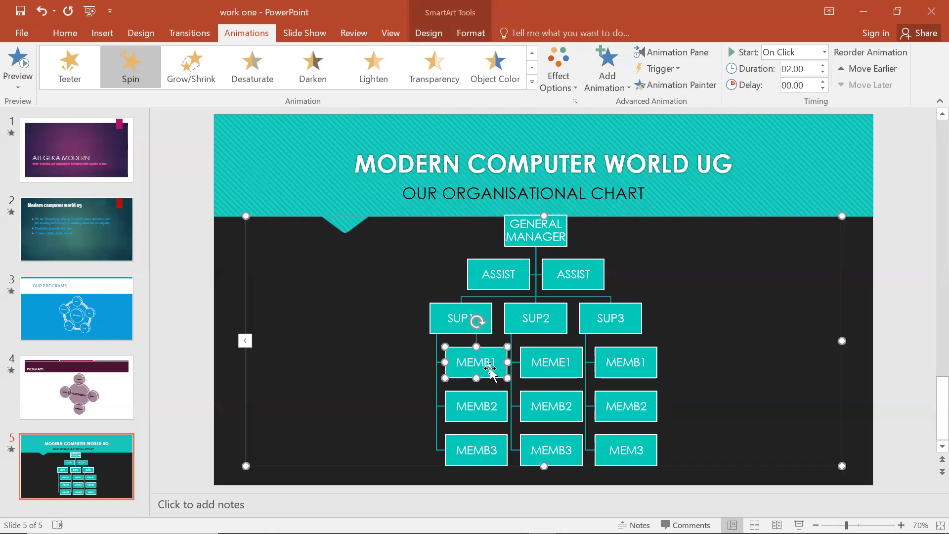
{"action": "left_click", "coordinate": [435, 402]}
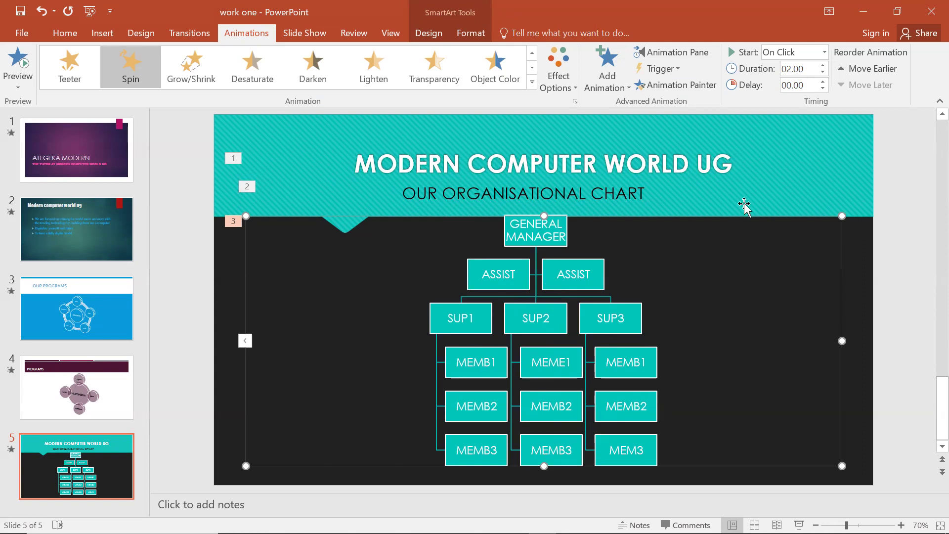
{"action": "left_click", "coordinate": [744, 188]}
{"action": "left_click", "coordinate": [733, 303]}
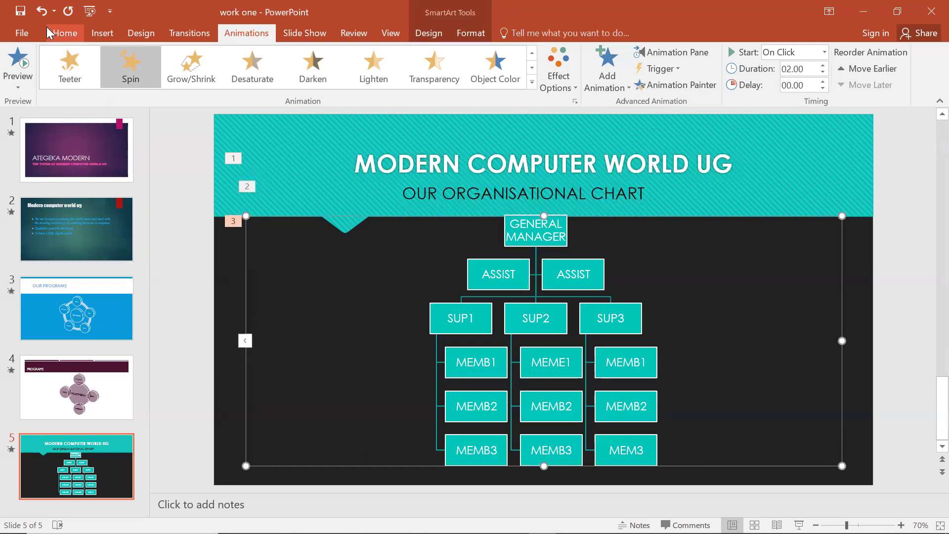
Add a sixth slide and insert a Hierarchy-layout SmartArt graphic on it
{"action": "left_click", "coordinate": [65, 33]}
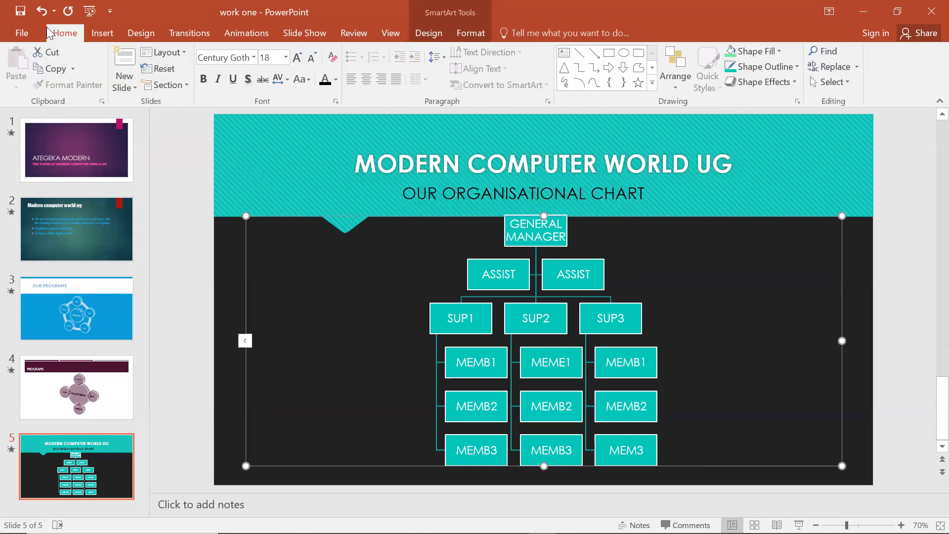
{"action": "left_click", "coordinate": [124, 59]}
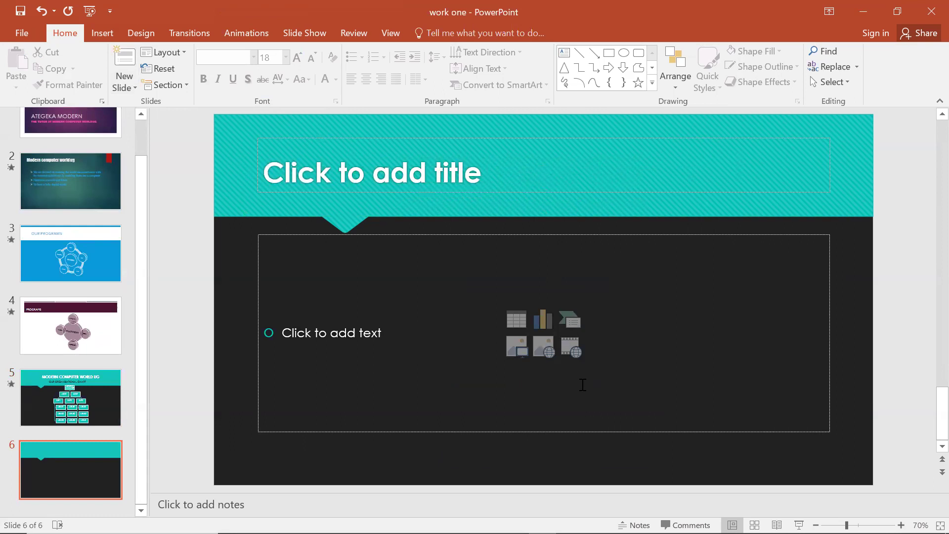
{"action": "left_click", "coordinate": [569, 326]}
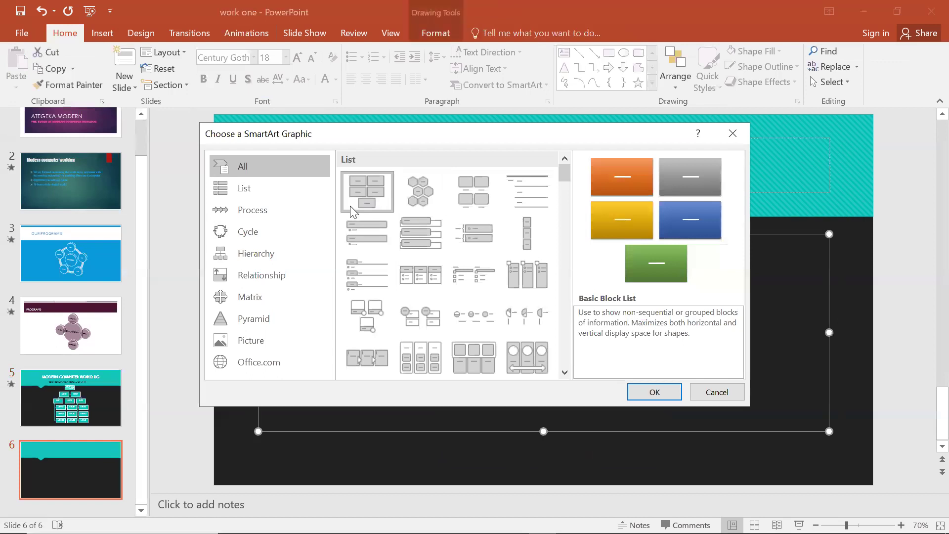
{"action": "left_click", "coordinate": [272, 261]}
{"action": "left_click", "coordinate": [429, 213]}
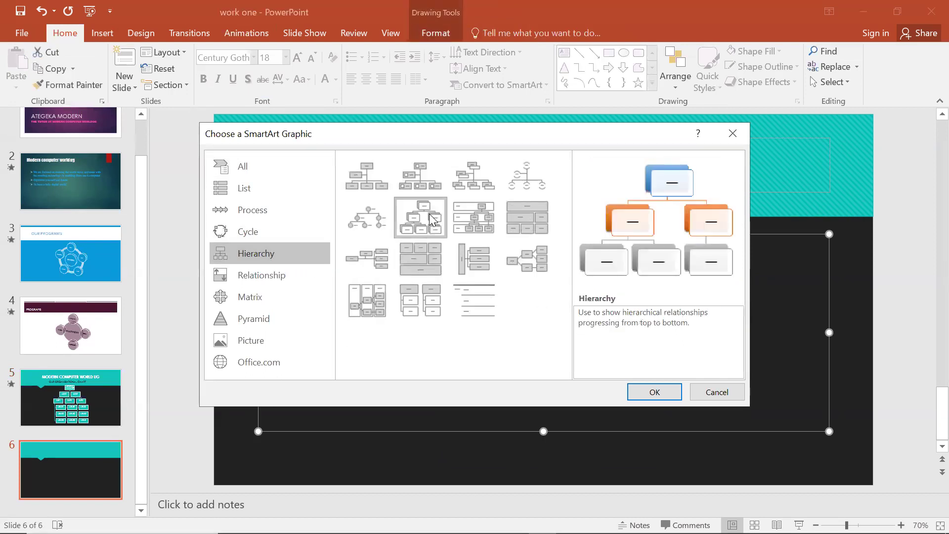
{"action": "left_click", "coordinate": [655, 386]}
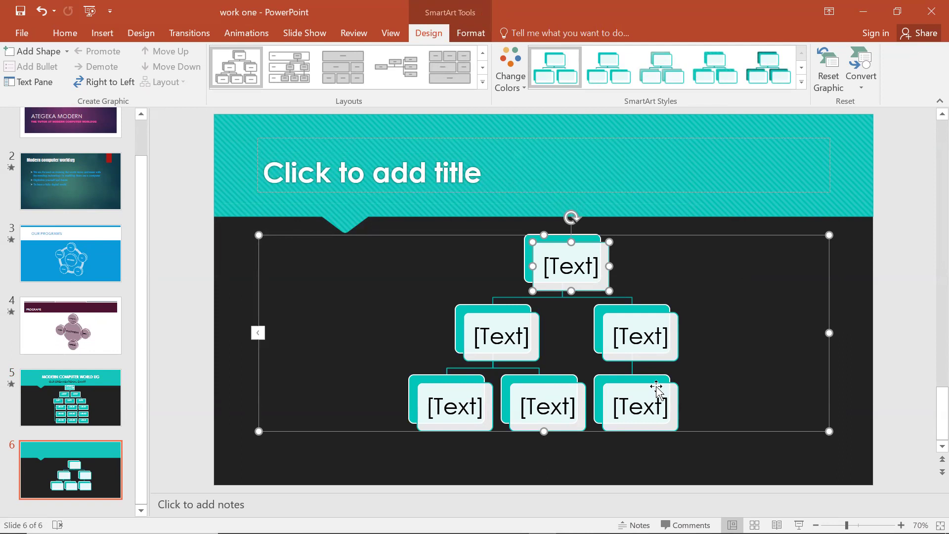
{"action": "left_click", "coordinate": [559, 267]}
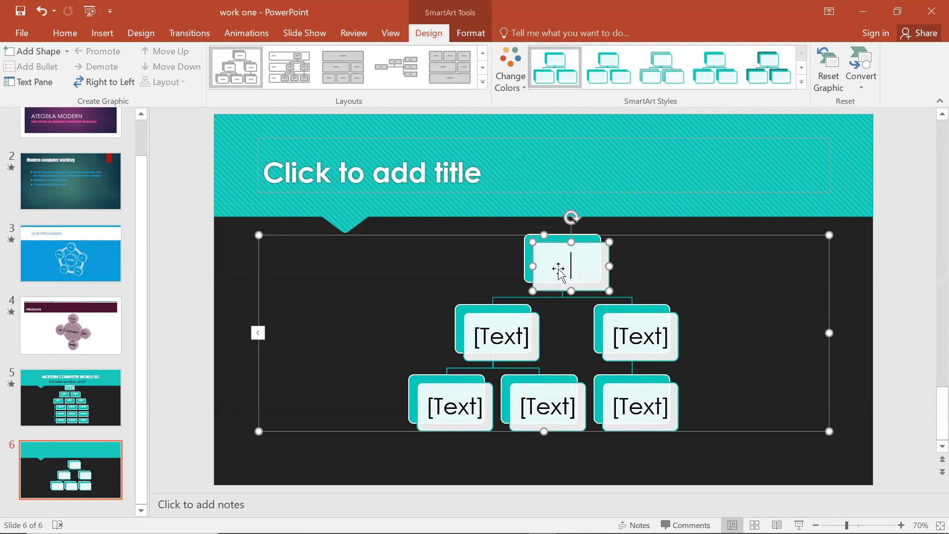
{"action": "right_click", "coordinate": [598, 265]}
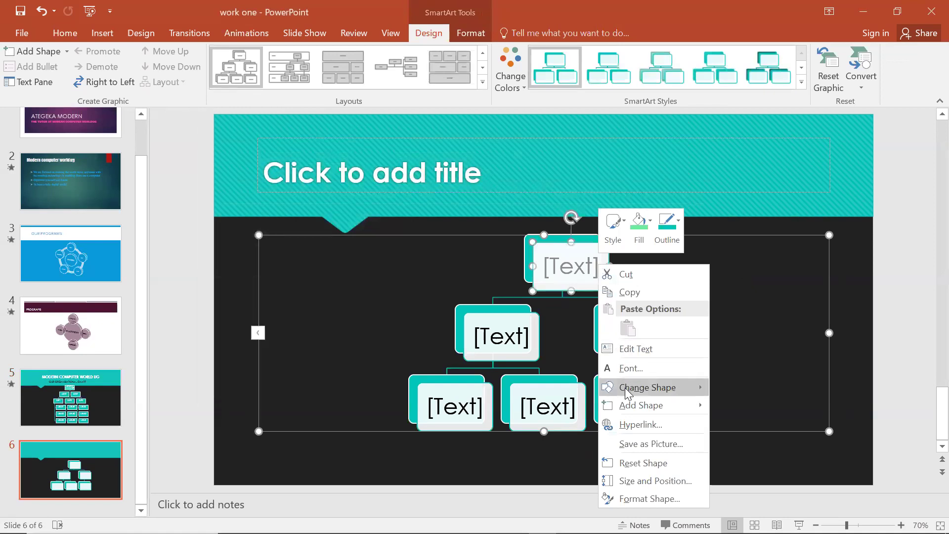
{"action": "mouse_move", "coordinate": [627, 407]}
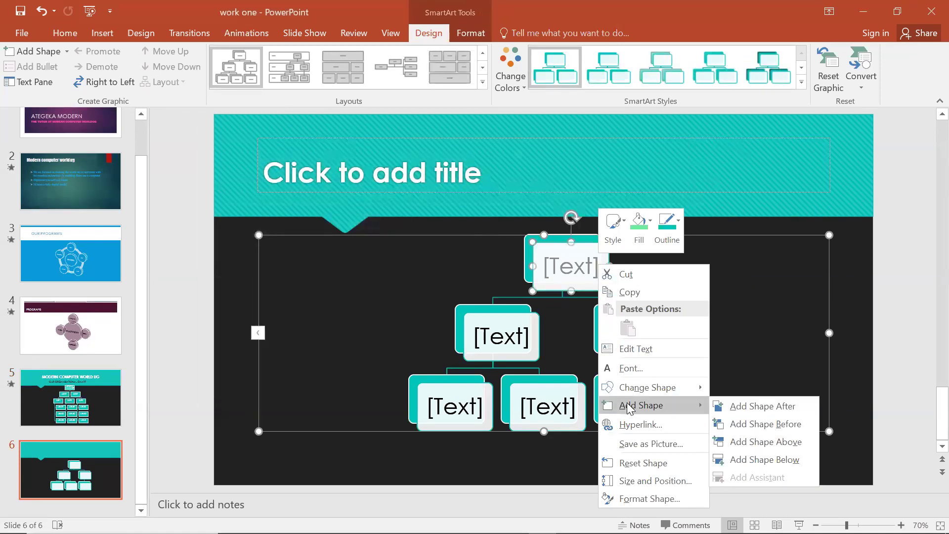
{"action": "mouse_move", "coordinate": [652, 393]}
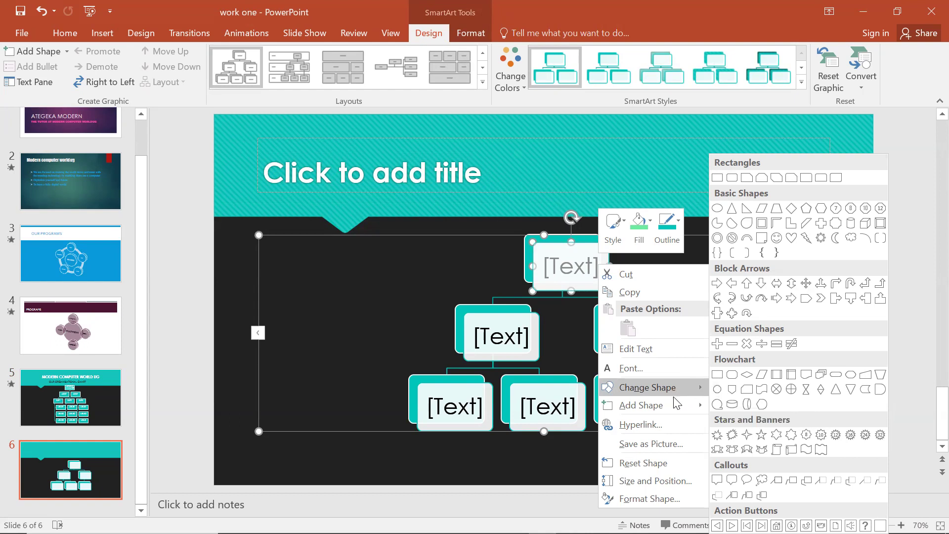
{"action": "left_click", "coordinate": [558, 363]}
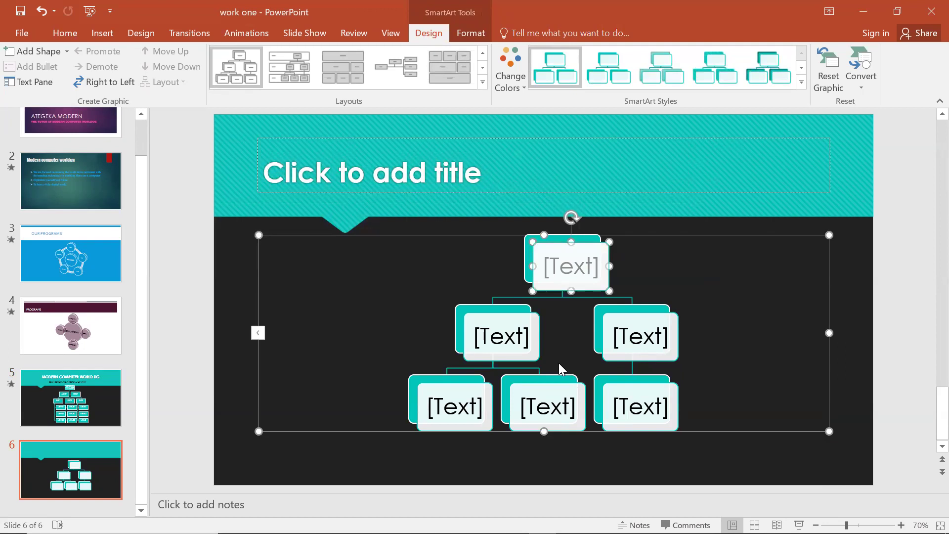
Delete the empty Hierarchy graphic and undo away the extra sixth slide
{"action": "key", "text": "Escape"}
{"action": "key", "text": "Delete"}
{"action": "key", "text": "ctrl+z"}
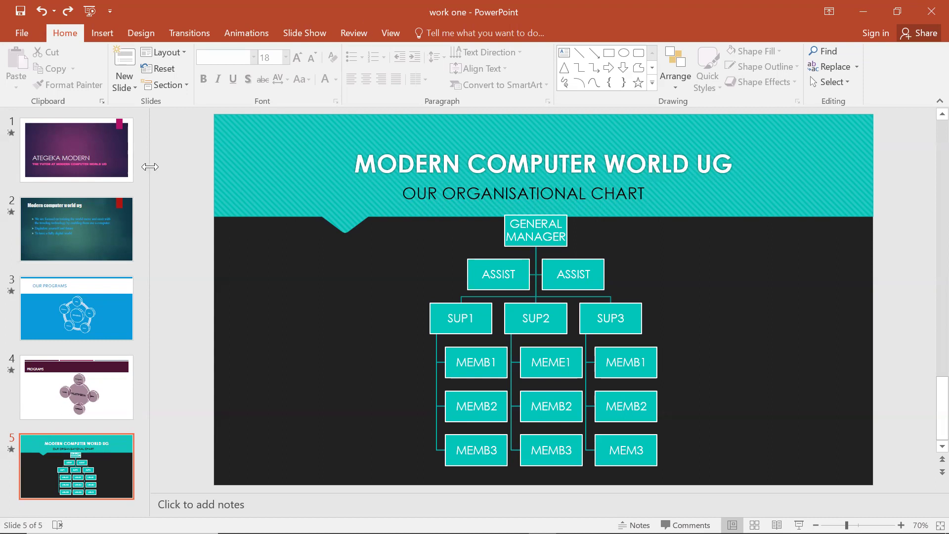
Display slide 1, the purple title slide, in the main editing view
{"action": "left_click", "coordinate": [107, 149]}
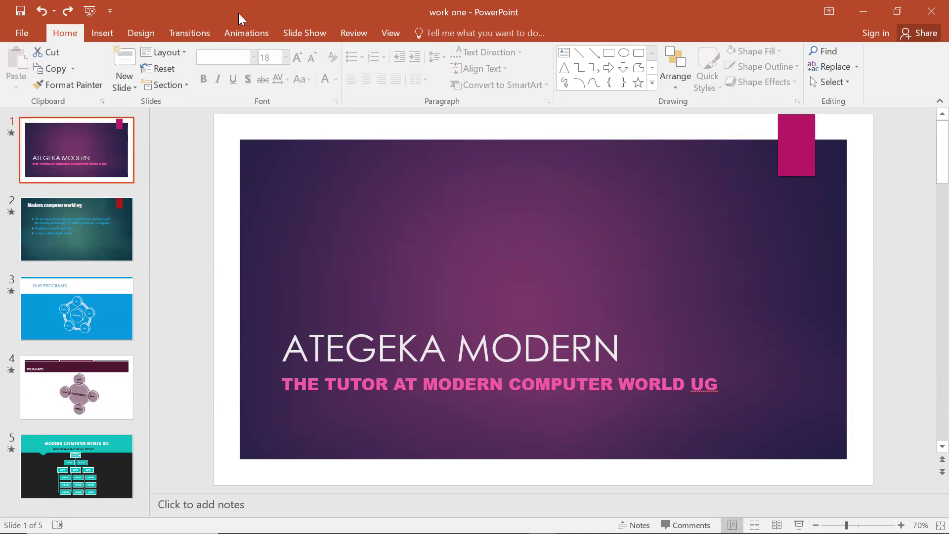
Show slide 1's transition settings: Dissolve, 01.20 duration, advancing on mouse click
{"action": "left_click", "coordinate": [189, 33]}
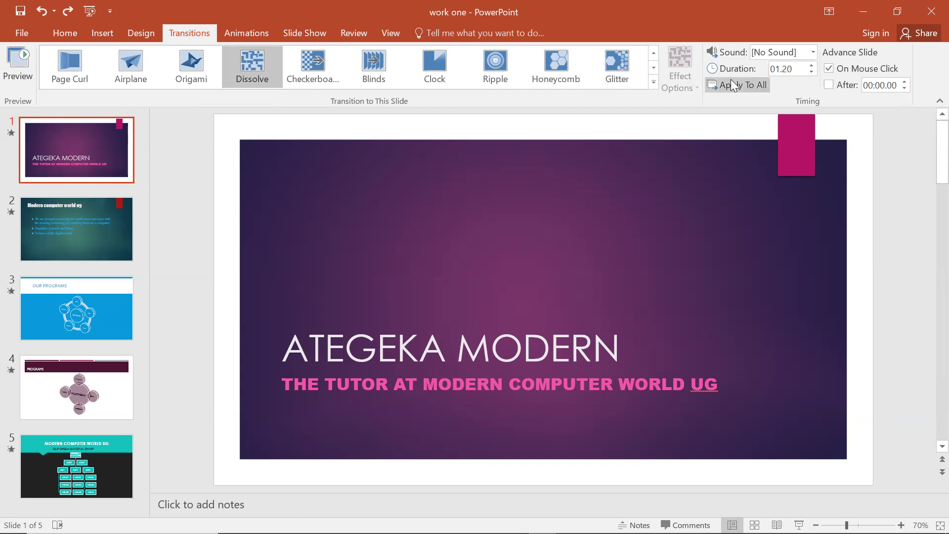
{"action": "left_click", "coordinate": [811, 55]}
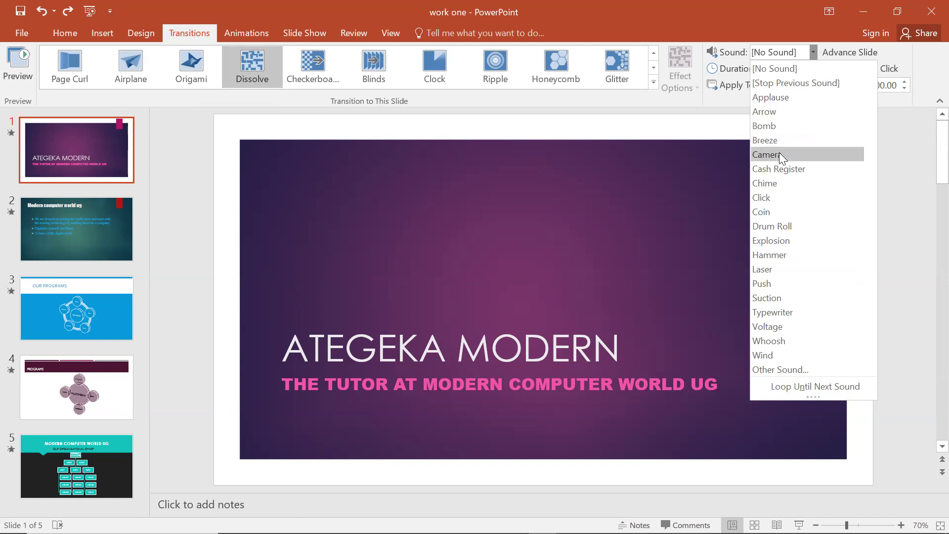
{"action": "left_click", "coordinate": [687, 121]}
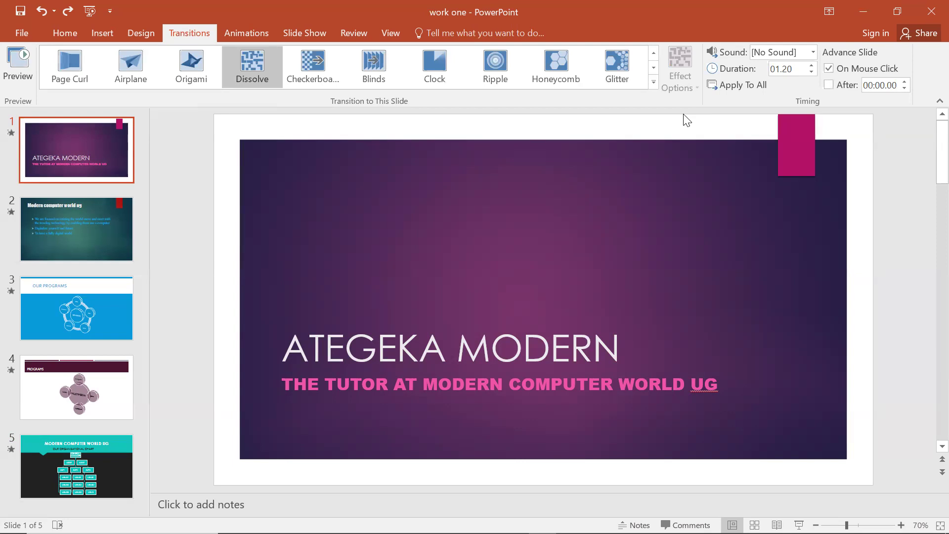
{"action": "left_click", "coordinate": [25, 33]}
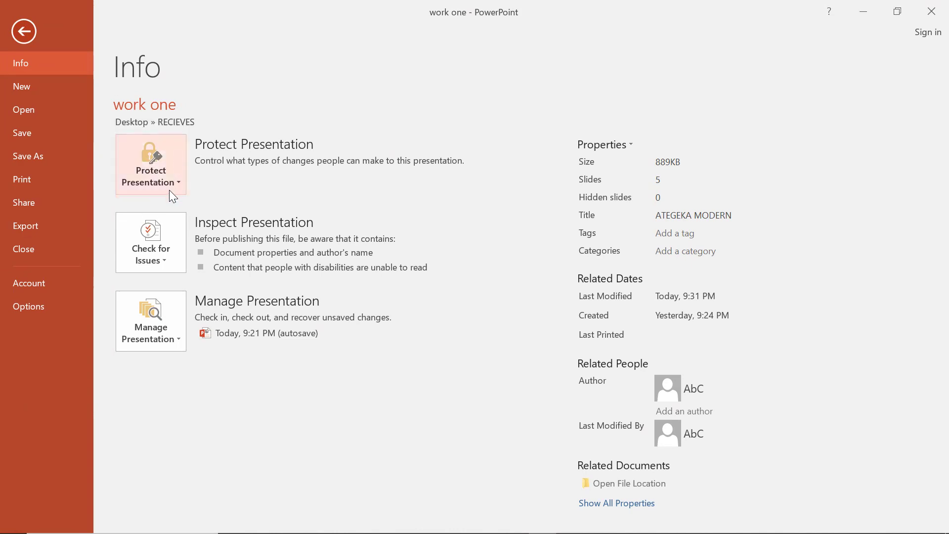
{"action": "left_click", "coordinate": [155, 166]}
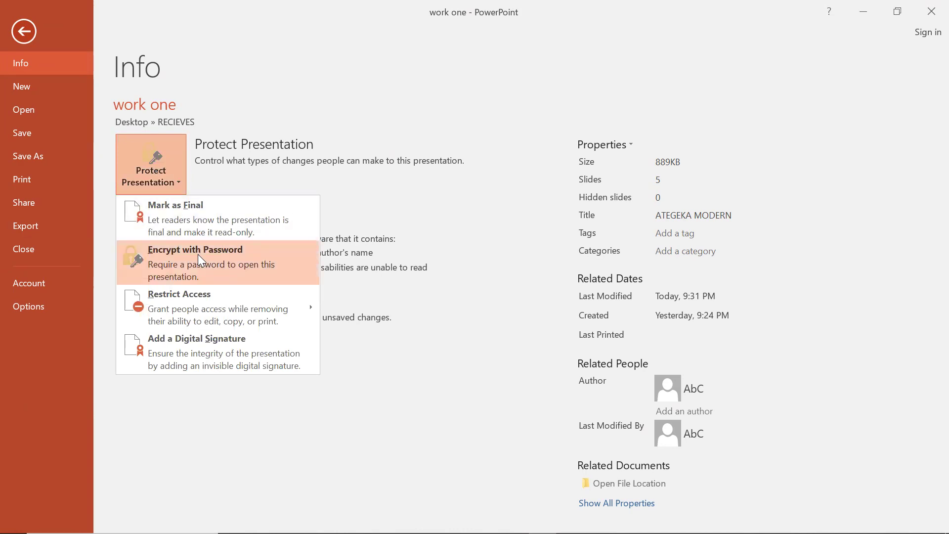
{"action": "left_click", "coordinate": [25, 31]}
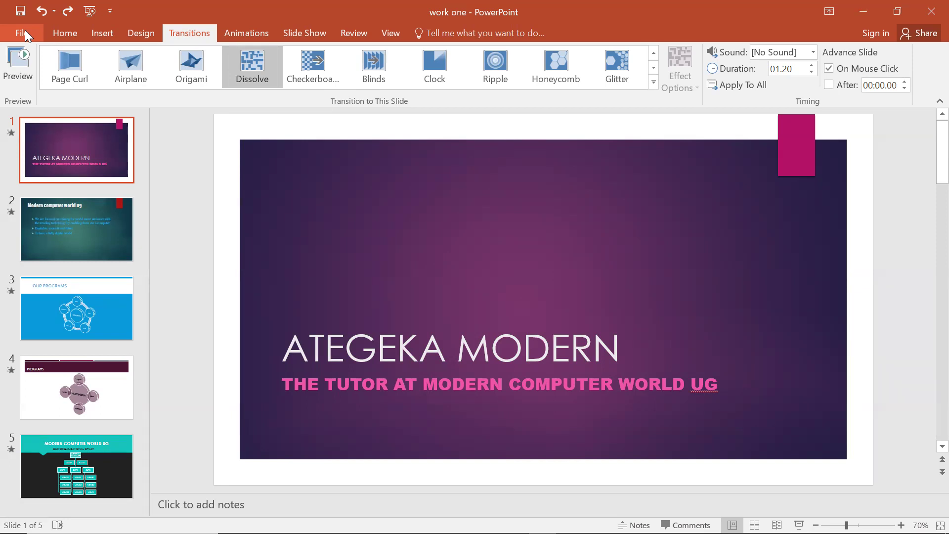
{"action": "left_click", "coordinate": [24, 33]}
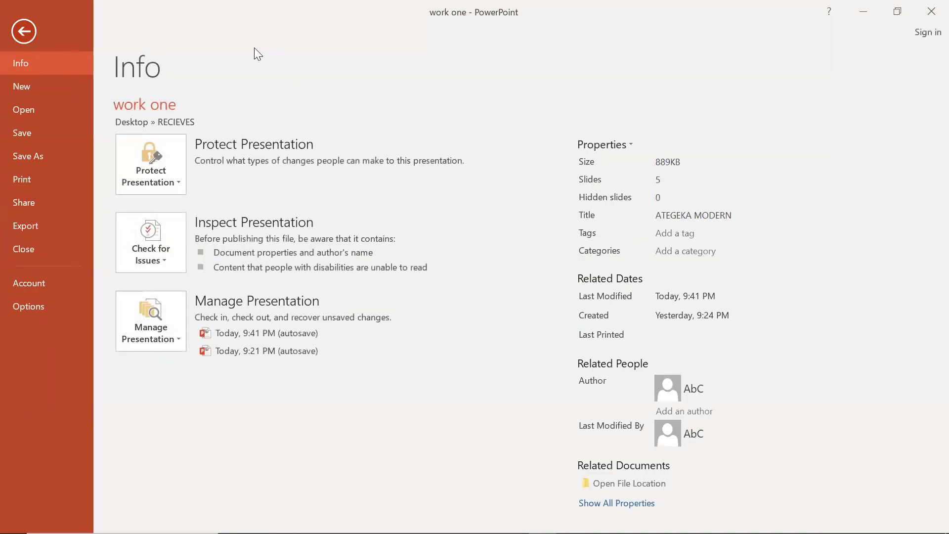
{"action": "left_click", "coordinate": [26, 28]}
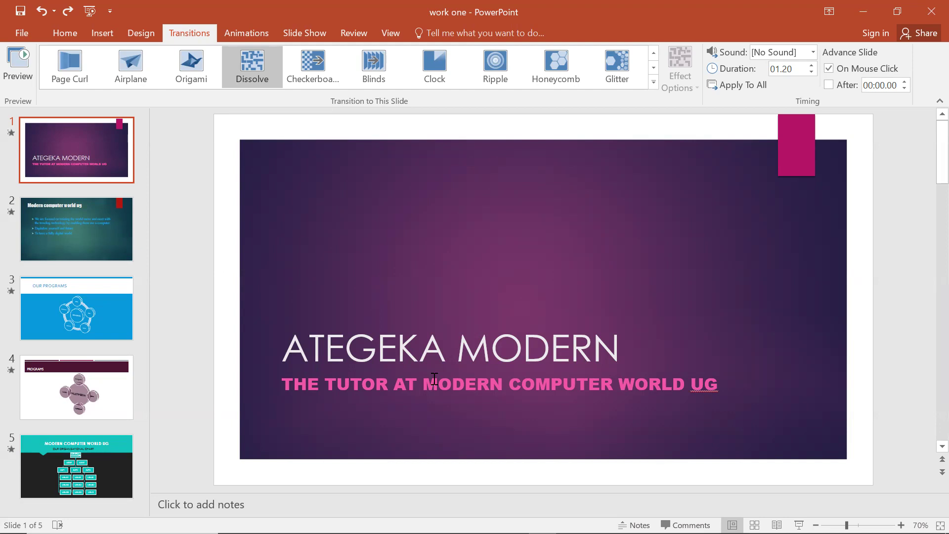
Bring slide 5's teal org chart back into view with its 04.40 Honeycomb transition
{"action": "left_click", "coordinate": [124, 468]}
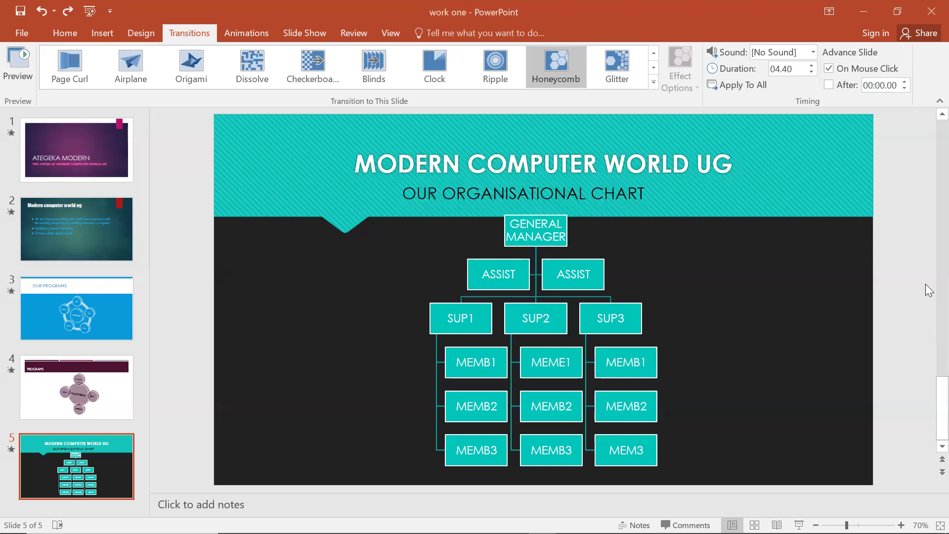
Select slide 1 and its ATEGEKA MODERN title to review the 1.20-second Dissolve transition
{"action": "left_click", "coordinate": [108, 152]}
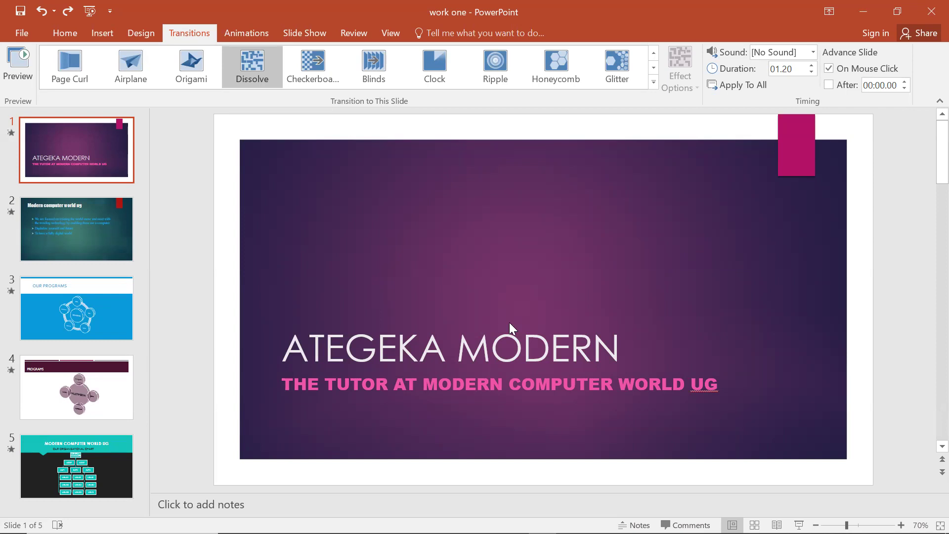
{"action": "left_click", "coordinate": [456, 349]}
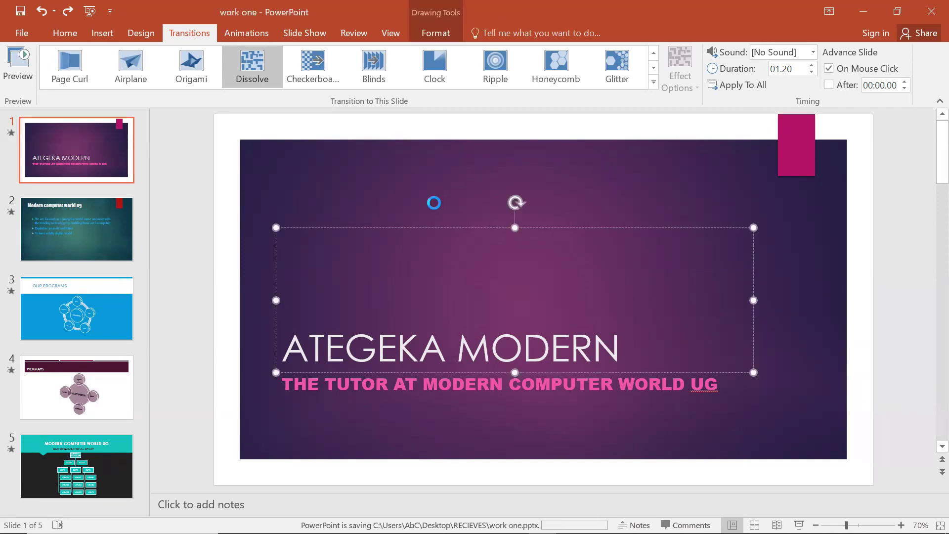
Close the saved 'work one' presentation and exit PowerPoint
{"action": "left_click", "coordinate": [931, 11]}
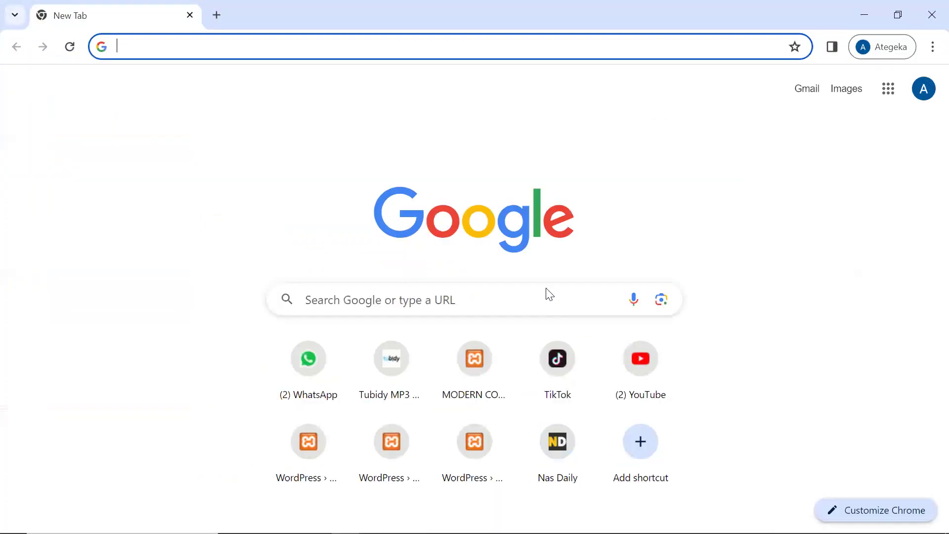
On YouTube, search for 'modern computer world ug' using the suggested search
{"action": "left_click", "coordinate": [647, 370]}
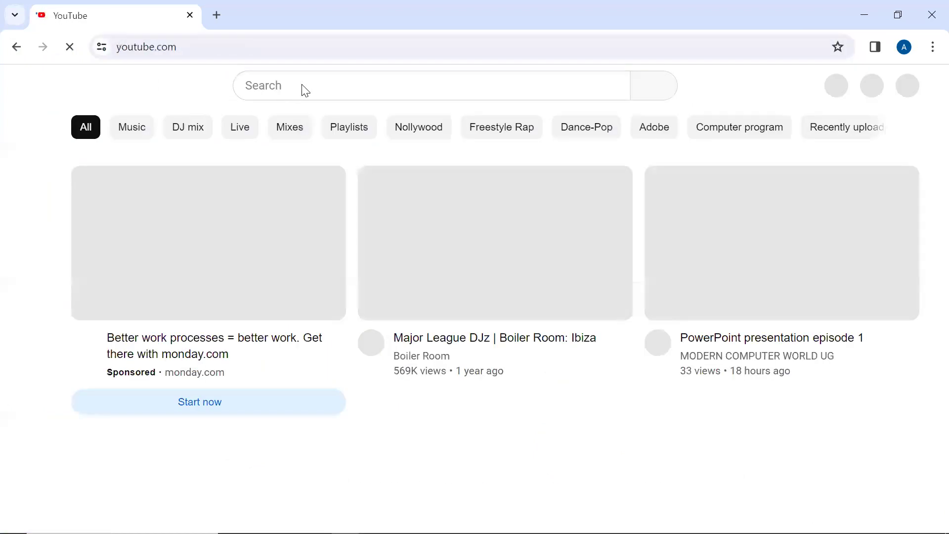
{"action": "left_click", "coordinate": [303, 85]}
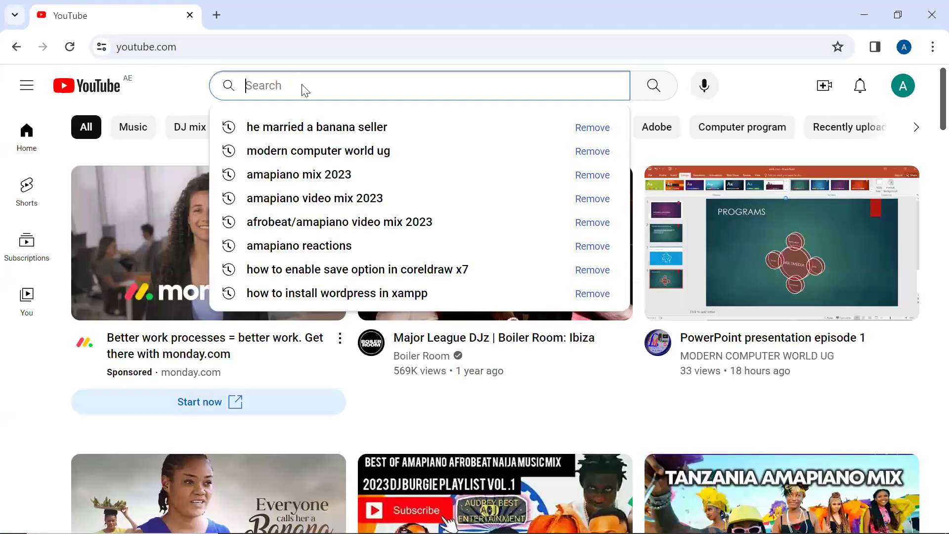
{"action": "type", "text": "MODE"}
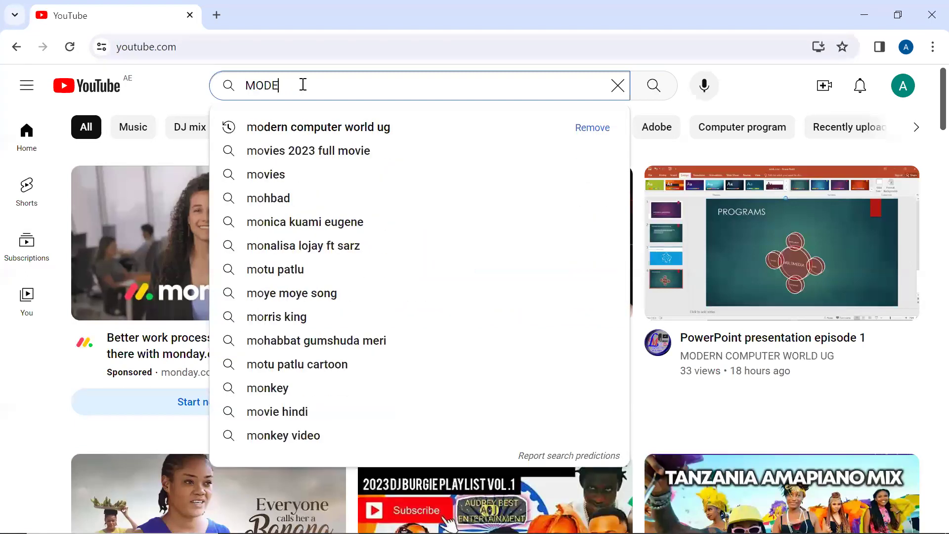
{"action": "type", "text": "RN COMPU"}
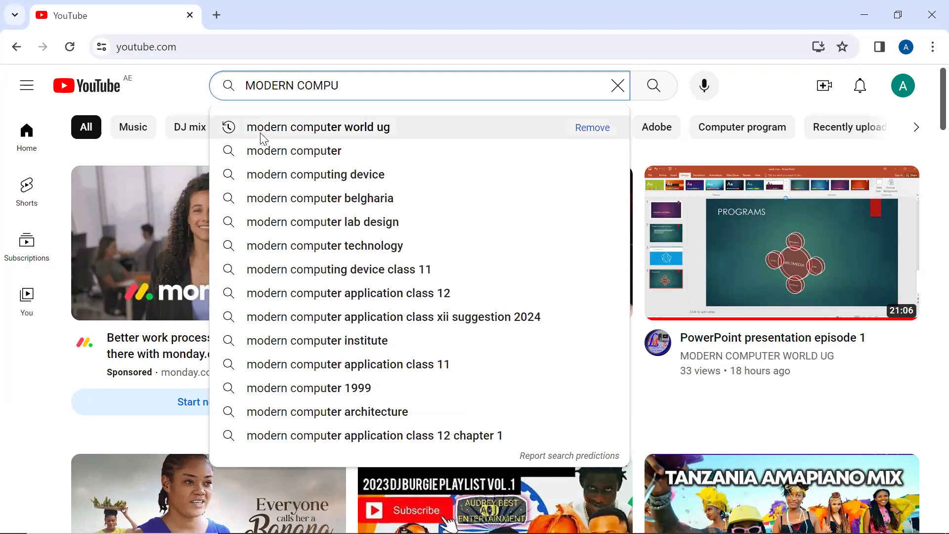
{"action": "left_click", "coordinate": [262, 135]}
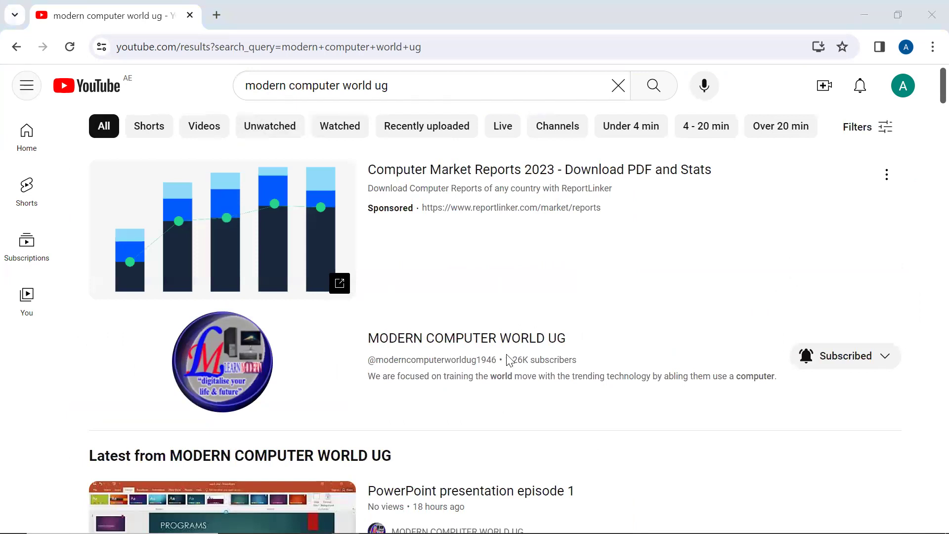
Open the MODERN COMPUTER WORLD UG channel page with 1.26K subscribers and 64 videos
{"action": "left_click", "coordinate": [404, 340]}
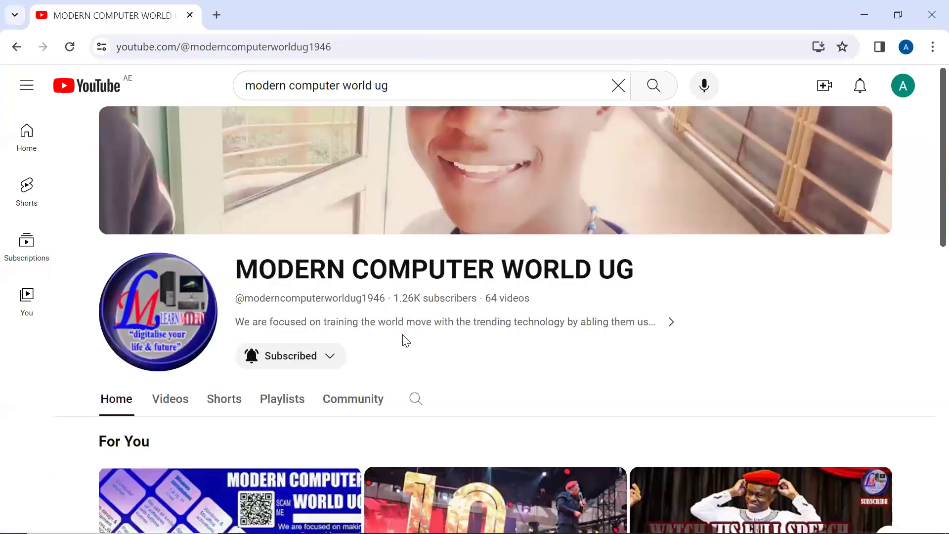